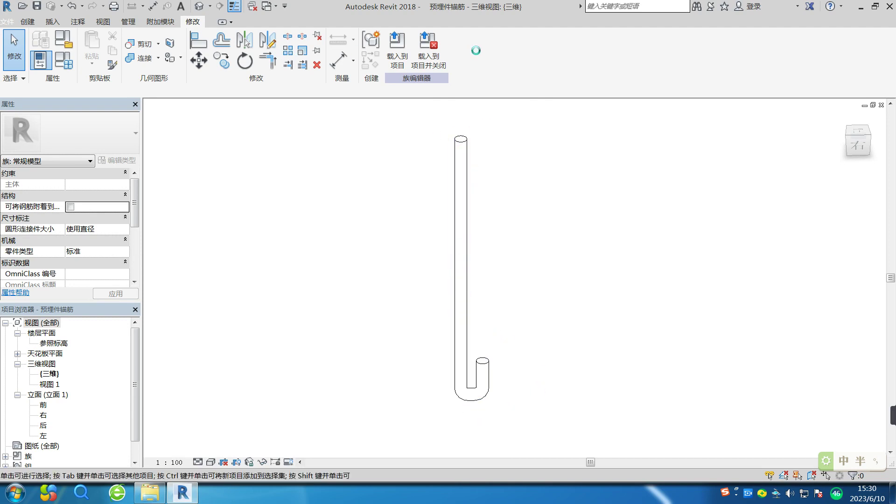
- Load the 预埋件锚筋 anchor bar family into the 预埋件钢板 steel plate family
{"action": "left_click", "coordinate": [266, 9]}
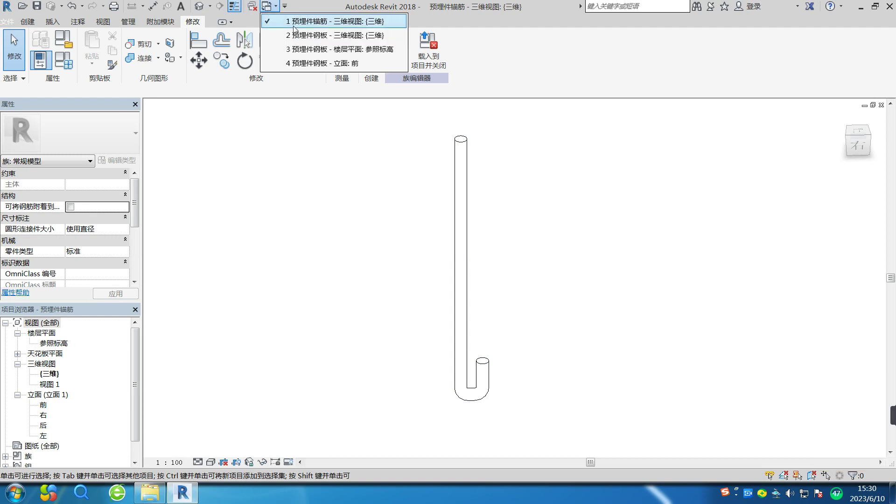
{"action": "left_click", "coordinate": [309, 30]}
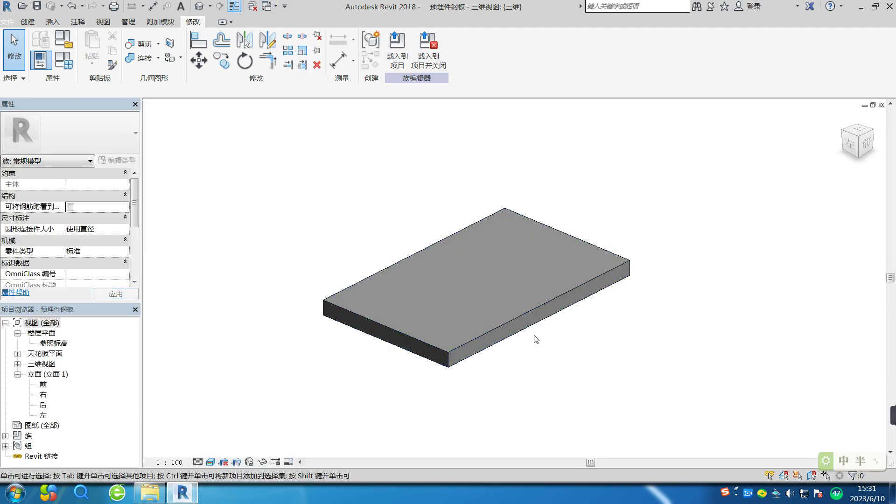
{"action": "left_click", "coordinate": [267, 7]}
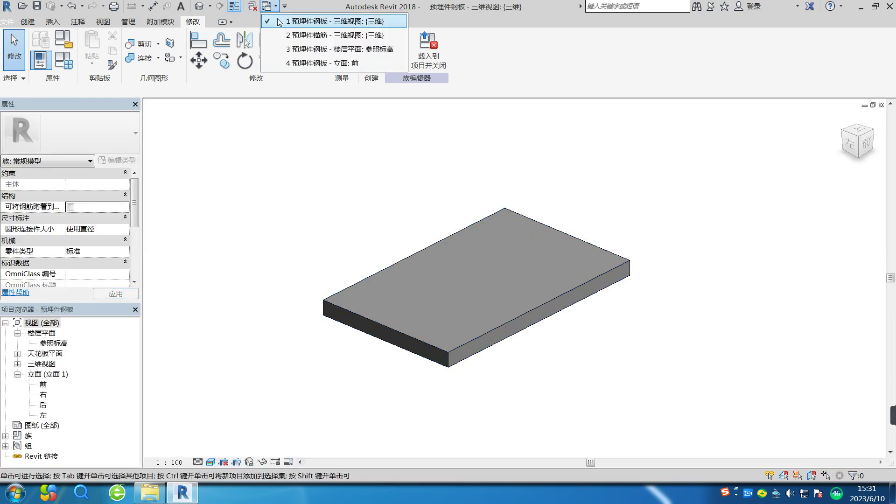
{"action": "left_click", "coordinate": [311, 36]}
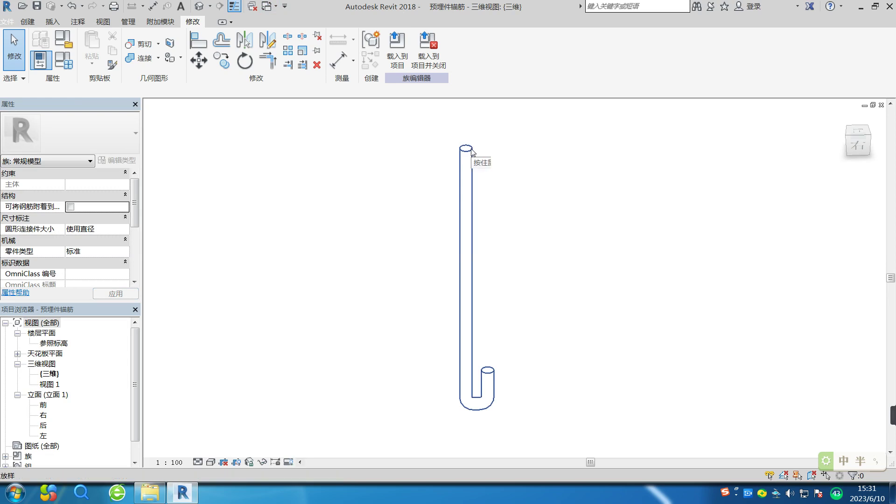
{"action": "left_click", "coordinate": [398, 65]}
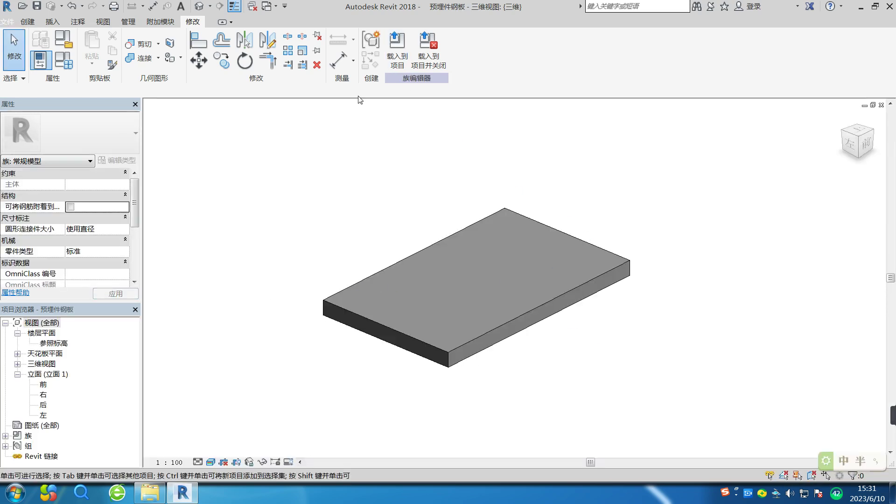
- In the 参照标高 plan, place one 预埋件锚筋 component at the reference-plane intersection near the plate's lower-left corner
{"action": "double_click", "coordinate": [53, 344]}
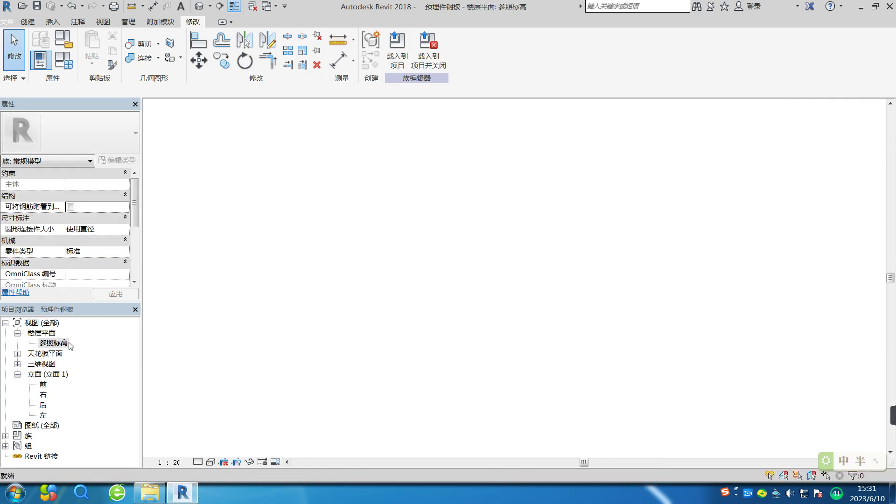
{"action": "left_click", "coordinate": [28, 23]}
{"action": "left_click", "coordinate": [260, 65]}
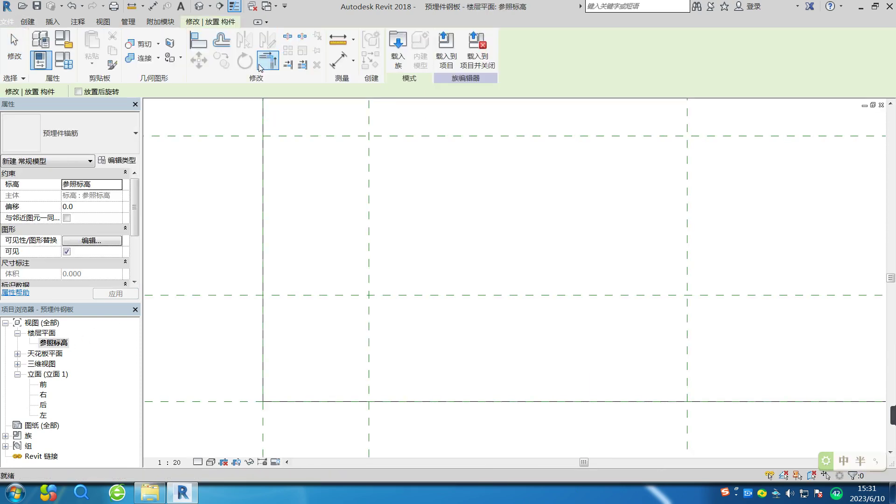
{"action": "middle_click_drag", "start_coordinate": [421, 306], "coordinate": [442, 263]}
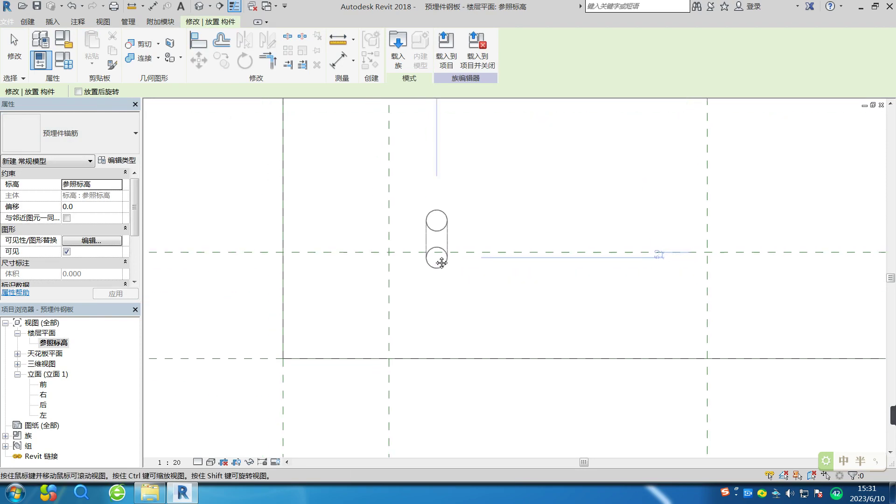
{"action": "scroll", "coordinate": [438, 257], "scroll_direction": "down", "scroll_amount": 3}
{"action": "middle_click_drag", "start_coordinate": [486, 284], "coordinate": [444, 324]}
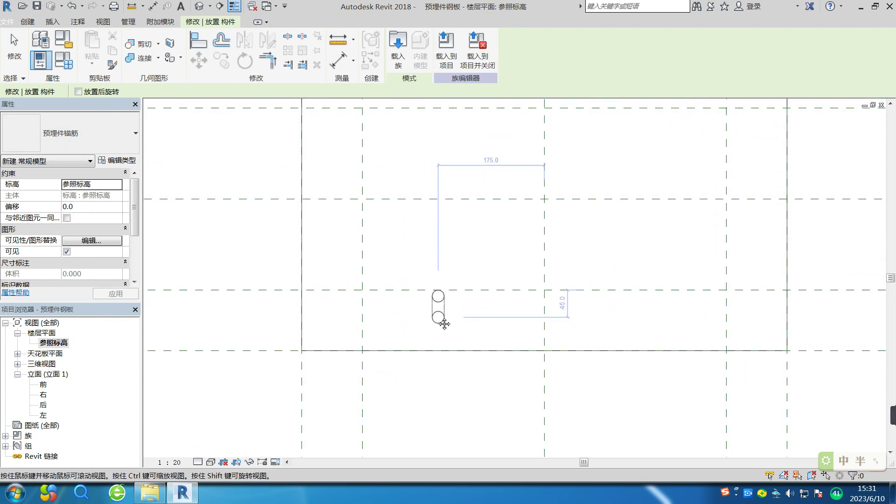
{"action": "scroll", "coordinate": [366, 301], "scroll_direction": "up", "scroll_amount": 4}
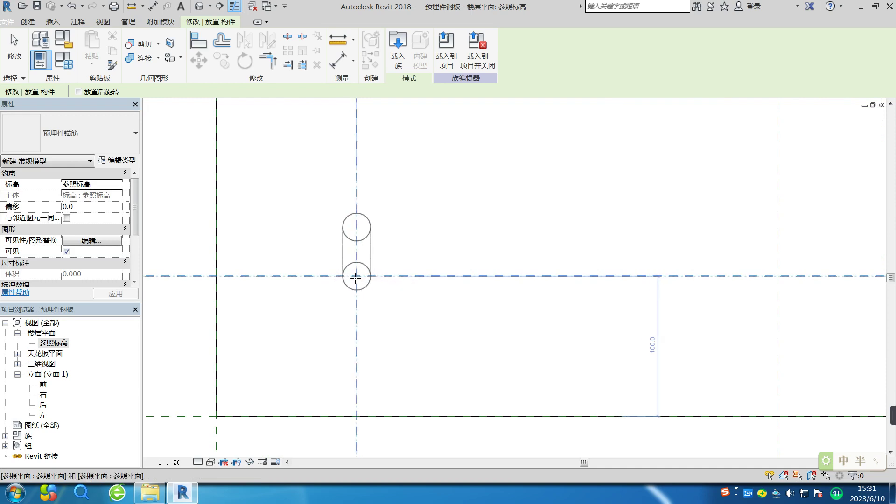
{"action": "left_click", "coordinate": [356, 277]}
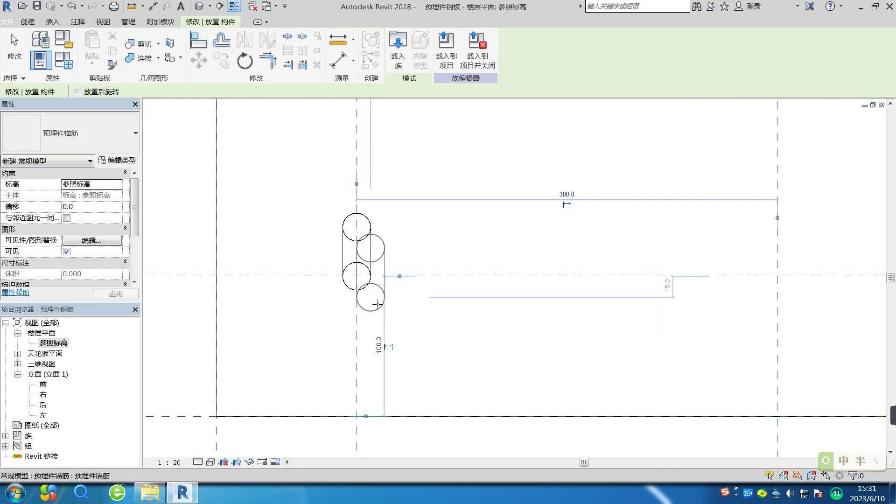
{"action": "left_click", "coordinate": [199, 7]}
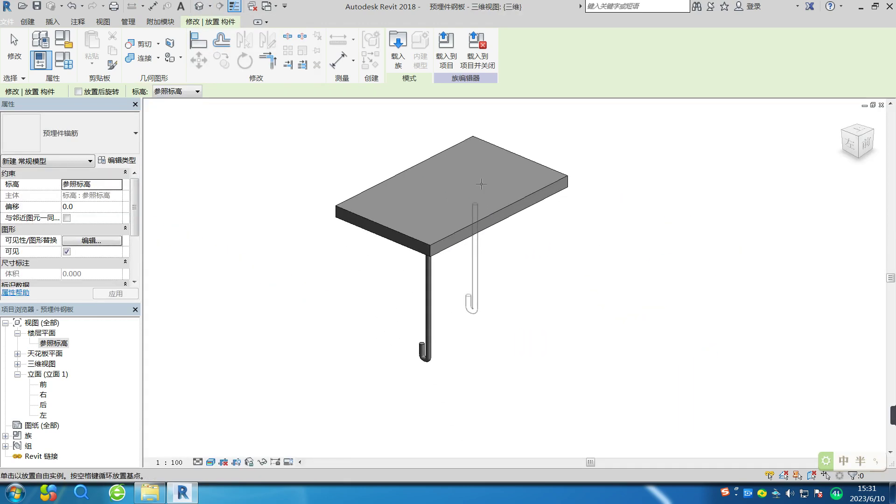
{"action": "key", "text": "Escape"}
{"action": "middle_click_drag", "start_coordinate": [537, 300], "coordinate": [456, 358], "text": "shift"}
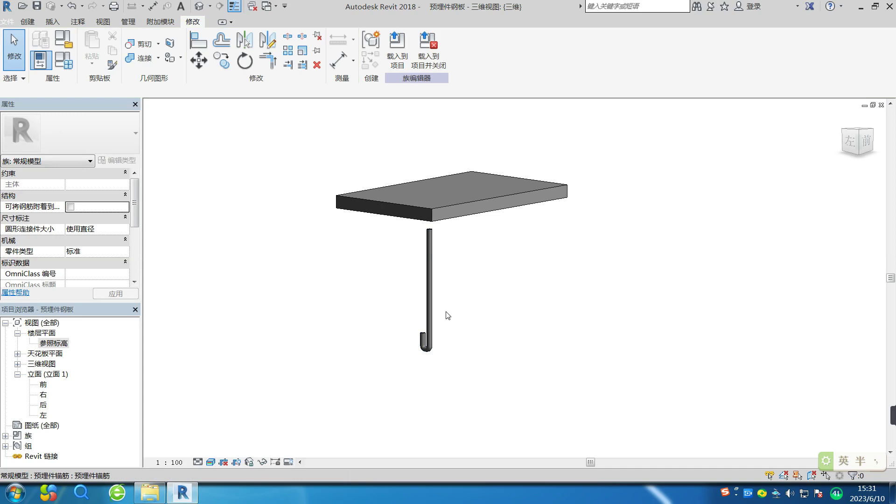
- In the 参照标高 plan, rotate the anchor bar 90° clockwise about the reference-plane intersection so its hook lies along the plate's length
{"action": "double_click", "coordinate": [59, 343]}
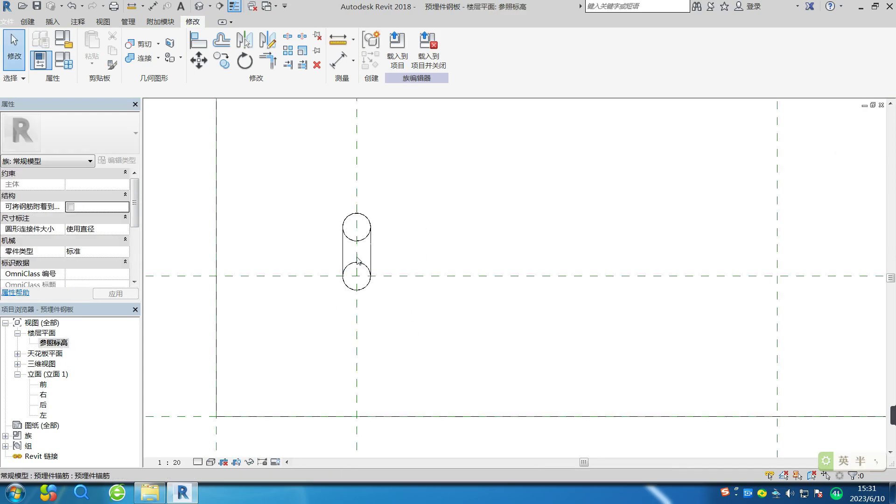
{"action": "left_click", "coordinate": [381, 239]}
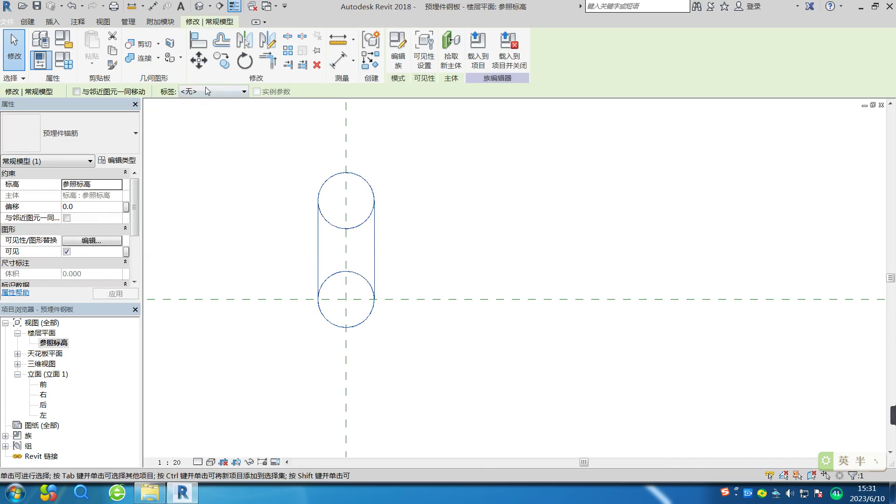
{"action": "left_click", "coordinate": [245, 60]}
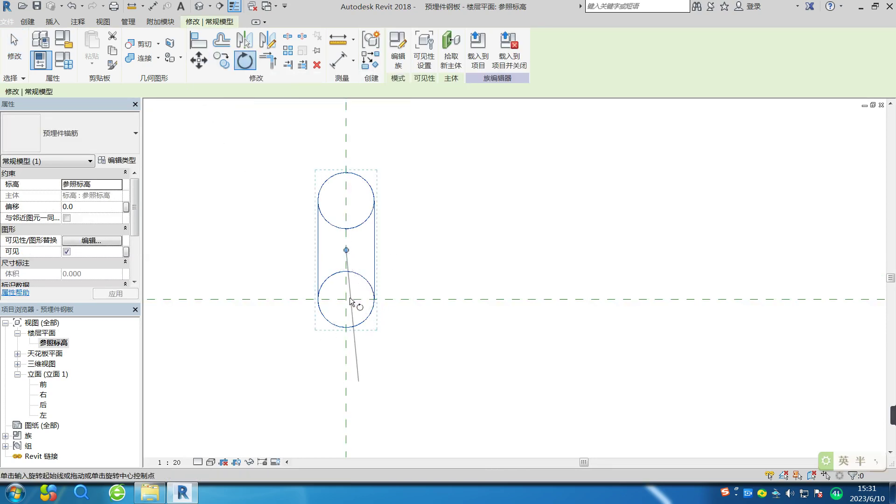
{"action": "left_click", "coordinate": [252, 92]}
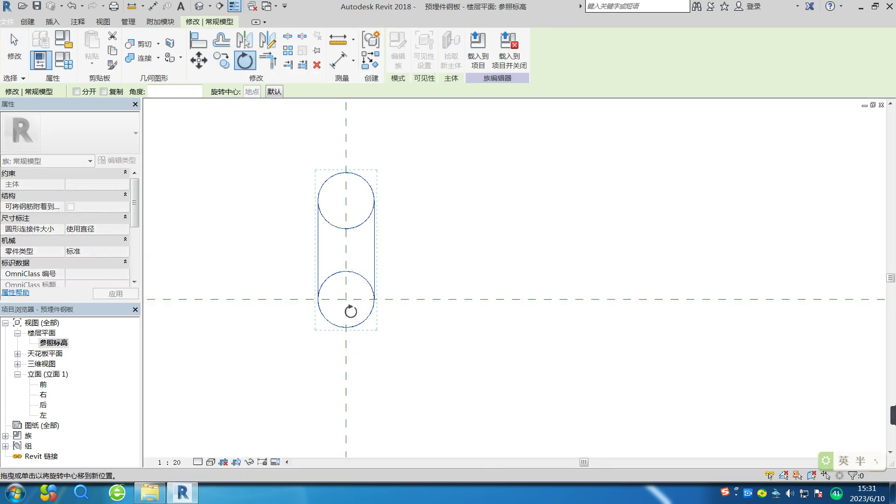
{"action": "left_click", "coordinate": [346, 300]}
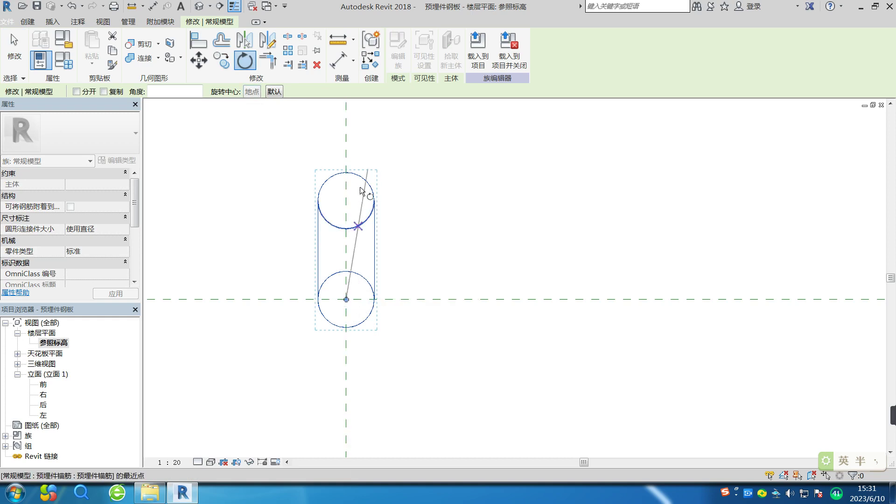
{"action": "left_click", "coordinate": [346, 147]}
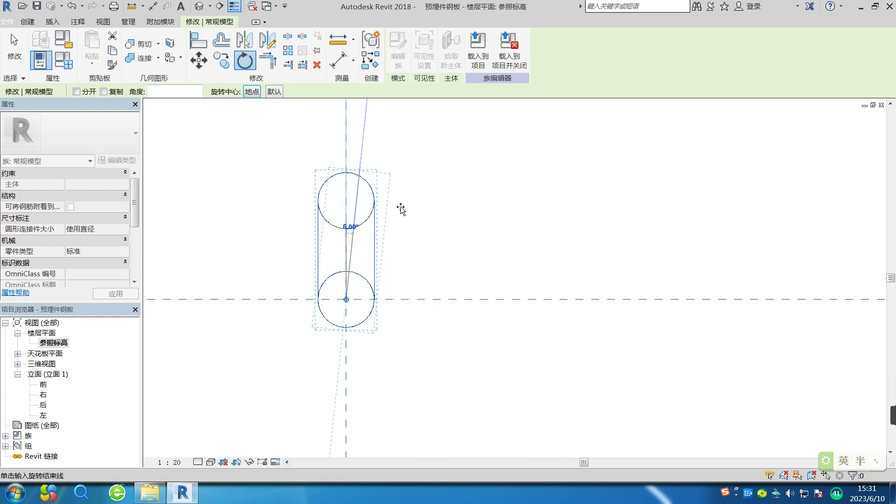
{"action": "left_click", "coordinate": [483, 301]}
{"action": "scroll", "coordinate": [449, 260], "scroll_direction": "down", "scroll_amount": 2}
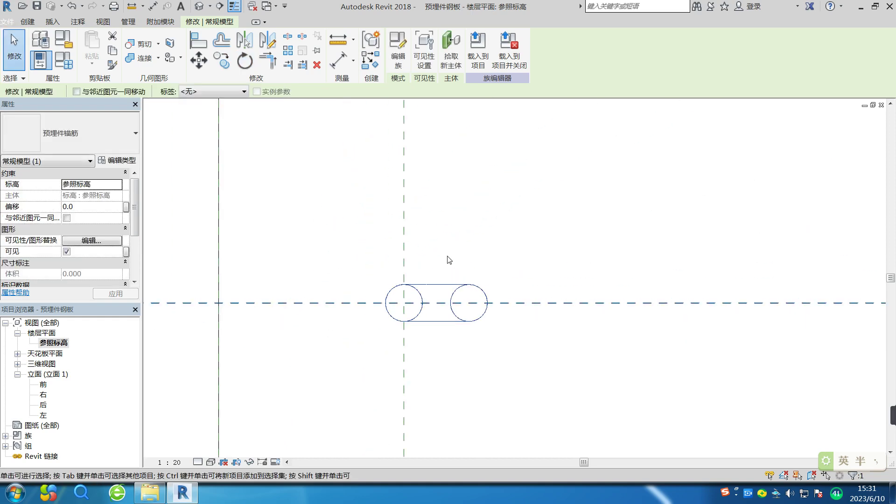
- Associate the anchor bar's 板厚 type parameter with the plate family's 板厚 parameter
{"action": "left_click", "coordinate": [199, 7]}
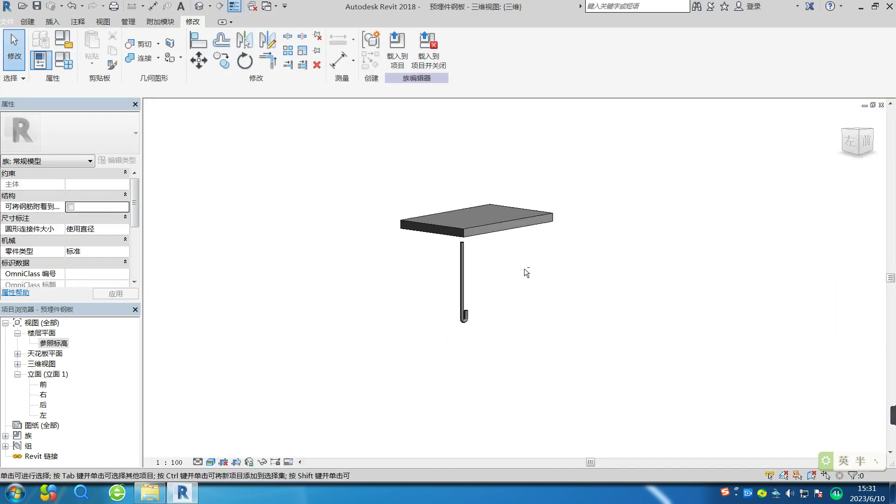
{"action": "middle_click_drag", "start_coordinate": [525, 269], "coordinate": [426, 262], "text": "shift"}
{"action": "scroll", "coordinate": [421, 236], "scroll_direction": "up", "scroll_amount": 4}
{"action": "middle_click_drag", "start_coordinate": [488, 291], "coordinate": [400, 254], "text": "shift"}
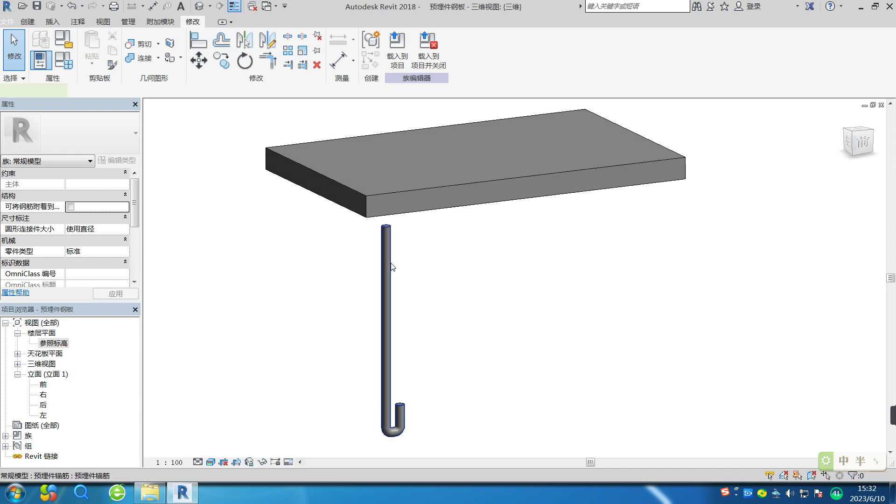
{"action": "left_click", "coordinate": [391, 264]}
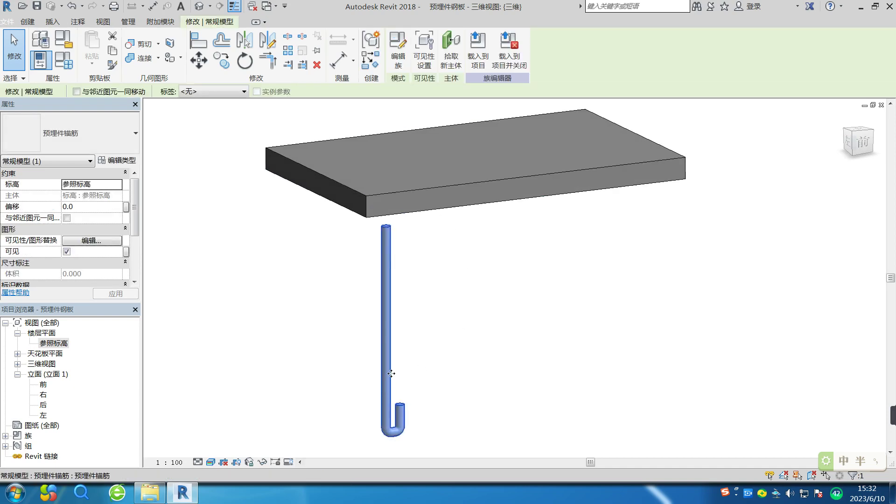
{"action": "left_click", "coordinate": [119, 161]}
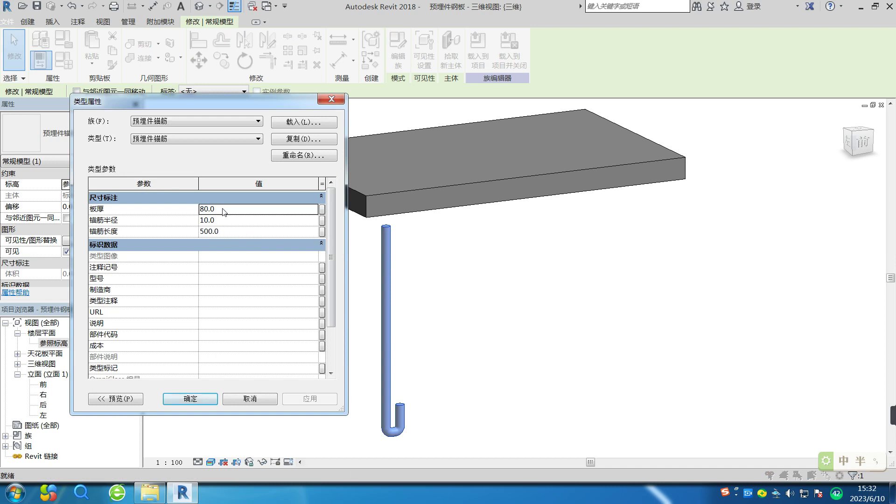
{"action": "left_click", "coordinate": [322, 210]}
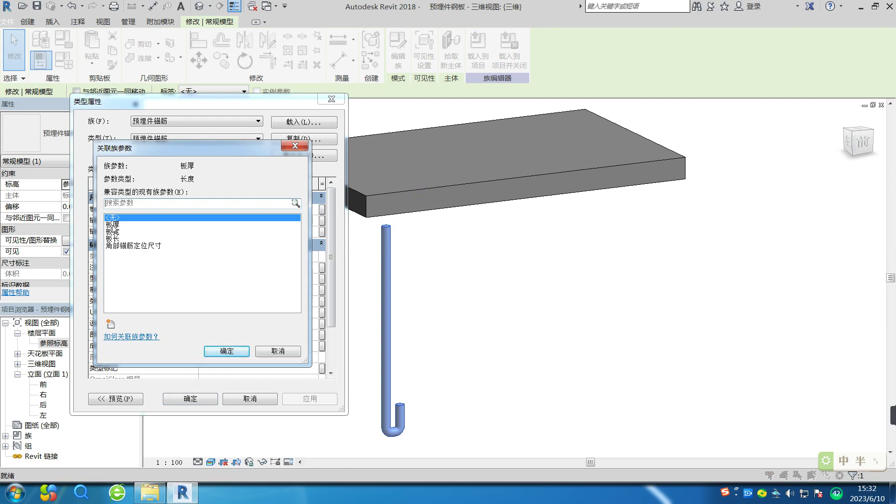
{"action": "left_click", "coordinate": [113, 225]}
{"action": "left_click", "coordinate": [227, 351]}
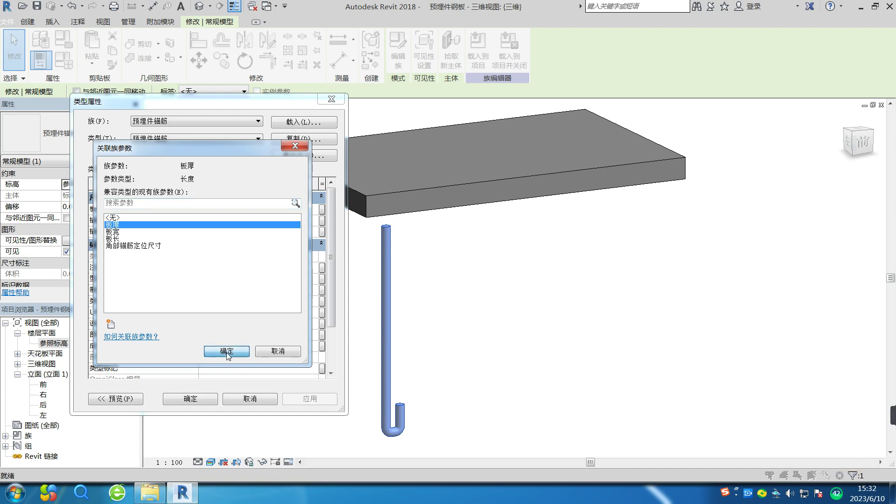
{"action": "left_click", "coordinate": [191, 400]}
{"action": "middle_click_drag", "start_coordinate": [518, 373], "coordinate": [460, 247], "text": "shift"}
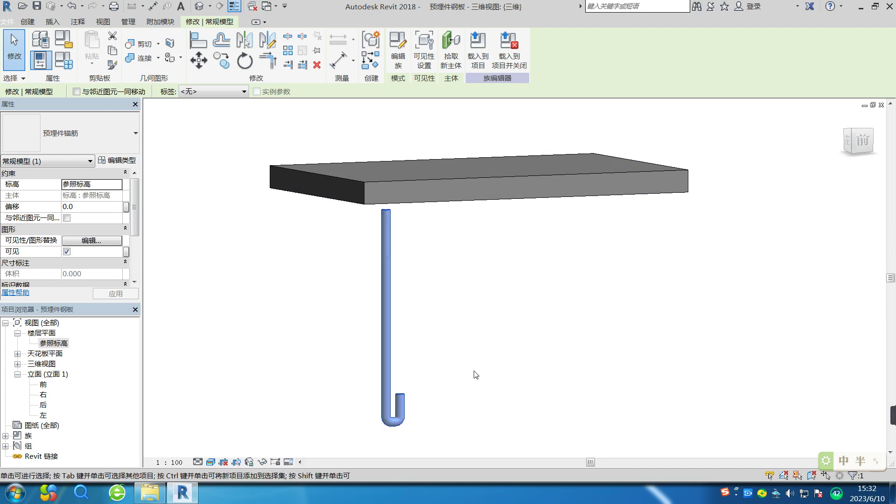
{"action": "left_click", "coordinate": [449, 360]}
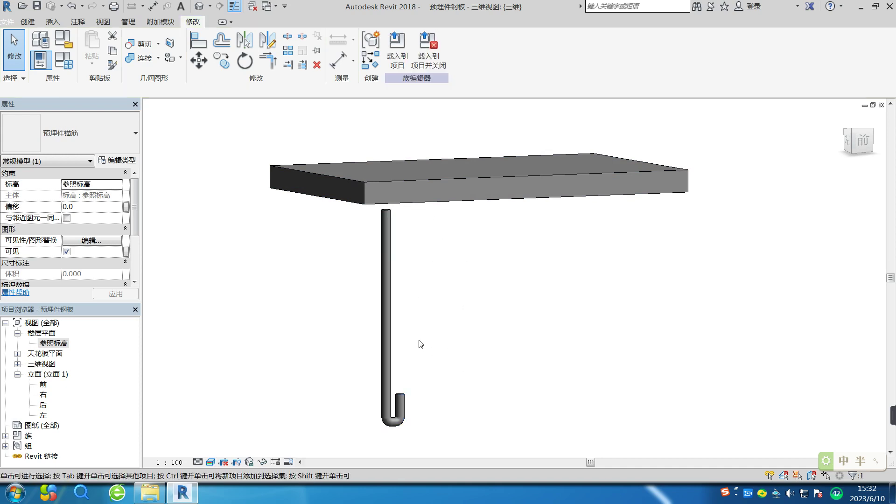
- Open the nested 预埋件锚筋 anchor bar family for editing and enter the path sketch of its sweep
{"action": "left_click", "coordinate": [387, 326]}
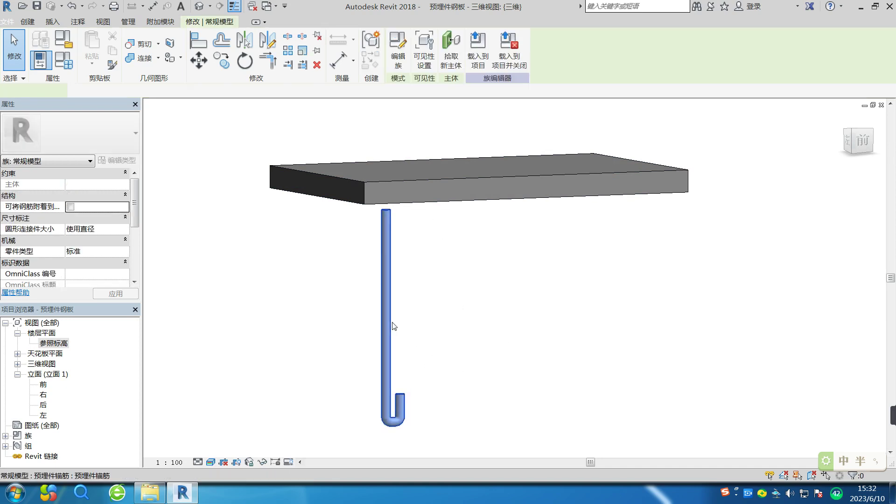
{"action": "left_click", "coordinate": [398, 64]}
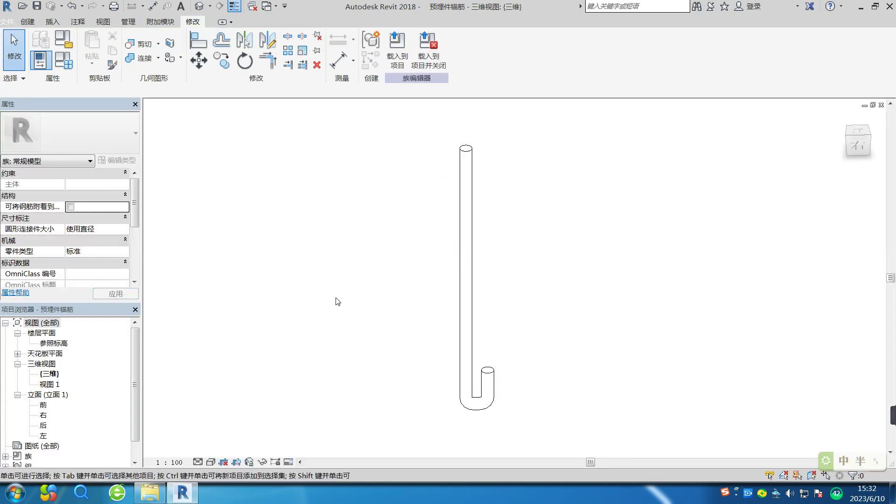
{"action": "left_click", "coordinate": [474, 239]}
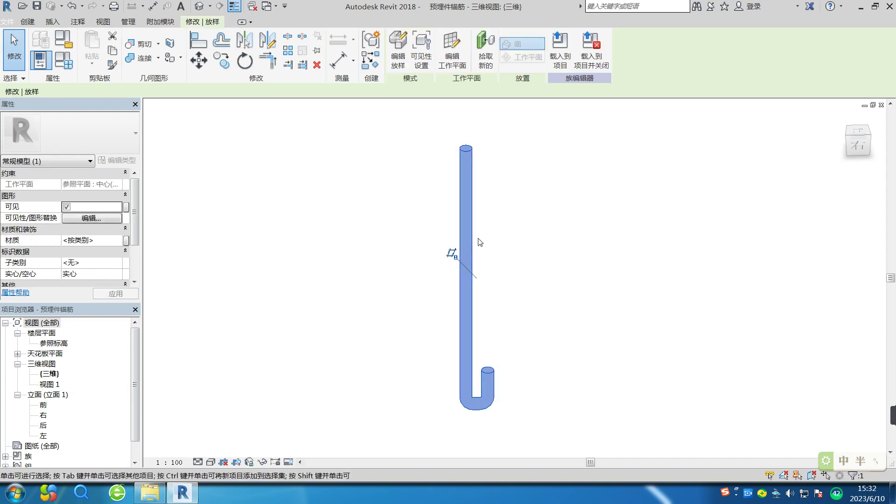
{"action": "left_click", "coordinate": [401, 64]}
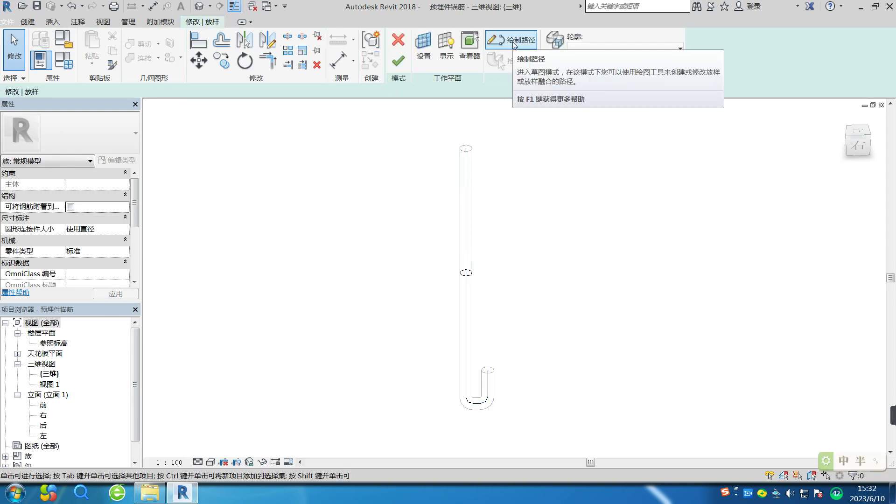
{"action": "left_click", "coordinate": [567, 38]}
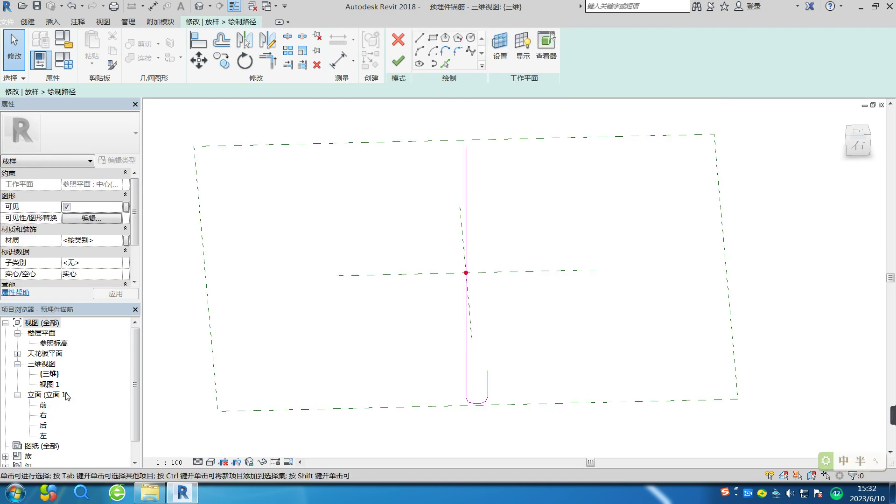
- In the 前 elevation, examine the top end of the vertical path line against the horizontal reference plane below 参照标高
{"action": "double_click", "coordinate": [44, 405]}
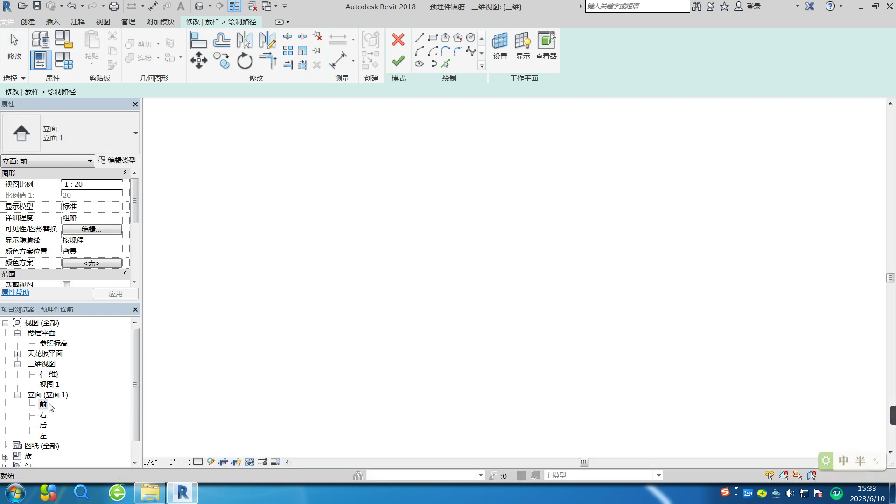
{"action": "middle_click_drag", "start_coordinate": [589, 267], "coordinate": [502, 258]}
{"action": "scroll", "coordinate": [452, 224], "scroll_direction": "up", "scroll_amount": 4}
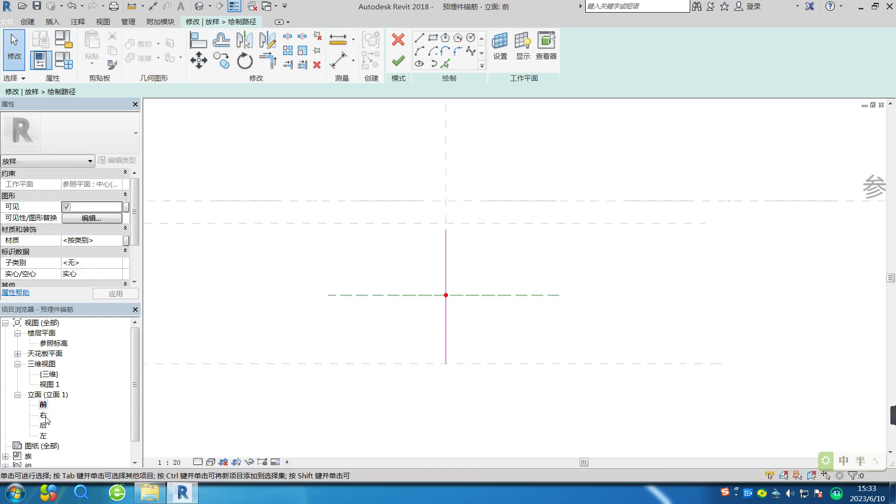
{"action": "scroll", "coordinate": [454, 232], "scroll_direction": "up", "scroll_amount": 4}
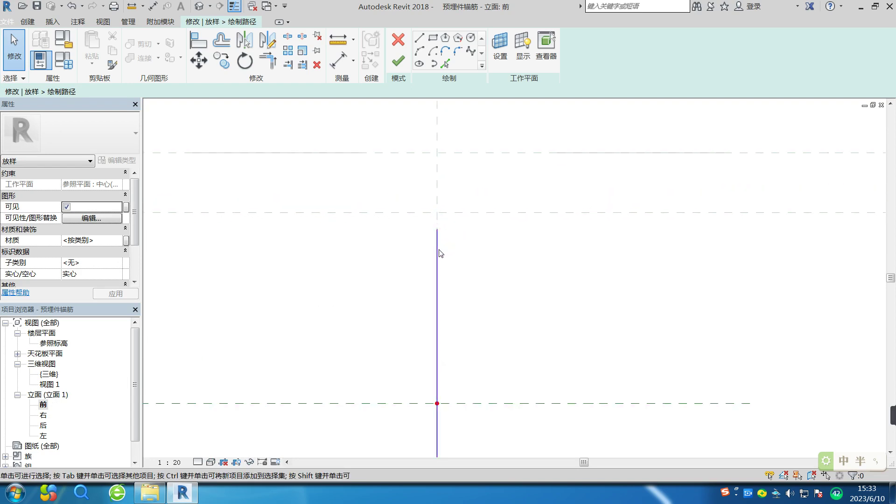
{"action": "left_click", "coordinate": [438, 253]}
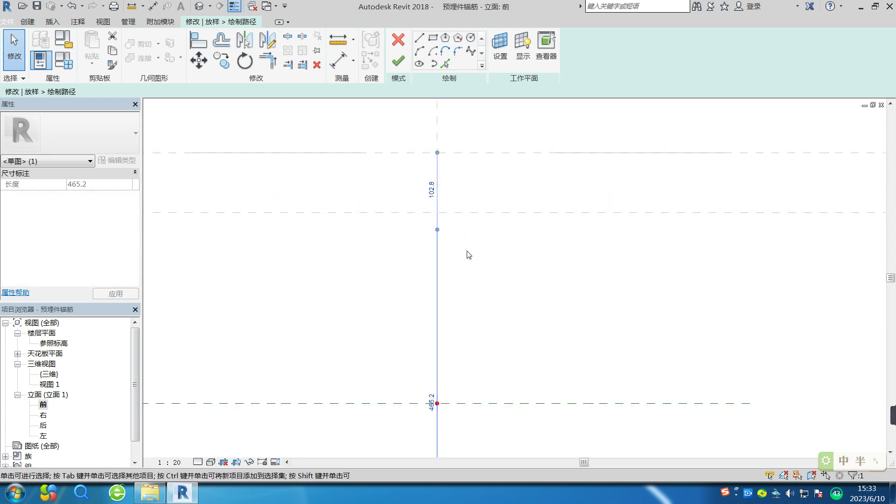
{"action": "mouse_move", "coordinate": [474, 258]}
{"action": "middle_mouse_down"}
{"action": "mouse_move", "coordinate": [509, 248]}
{"action": "mouse_move", "coordinate": [471, 258]}
{"action": "middle_mouse_up"}
{"action": "scroll", "coordinate": [482, 228], "scroll_direction": "up", "scroll_amount": 3}
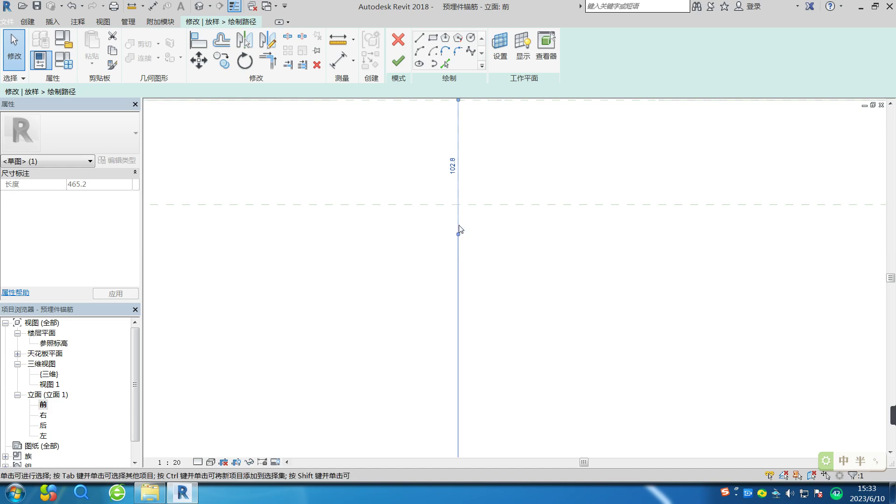
{"action": "scroll", "coordinate": [461, 228], "scroll_direction": "down", "scroll_amount": 2}
{"action": "left_click", "coordinate": [439, 268]}
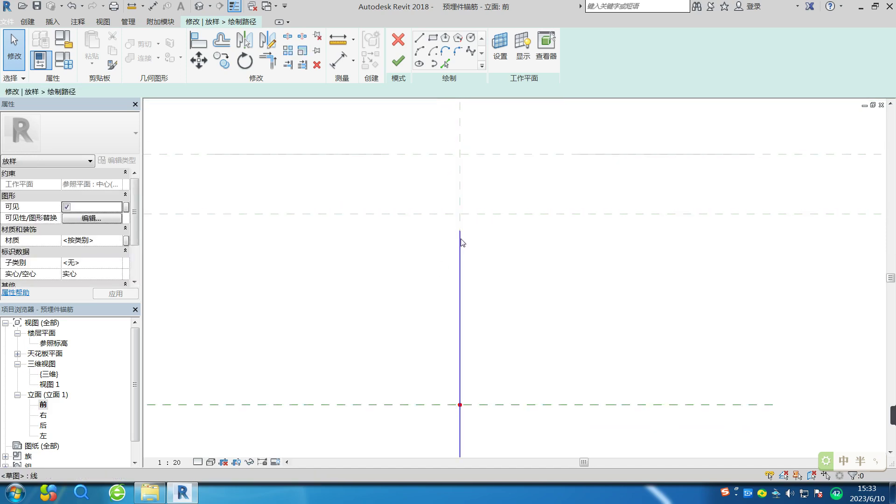
{"action": "left_click", "coordinate": [462, 242]}
{"action": "scroll", "coordinate": [461, 236], "scroll_direction": "up", "scroll_amount": 2}
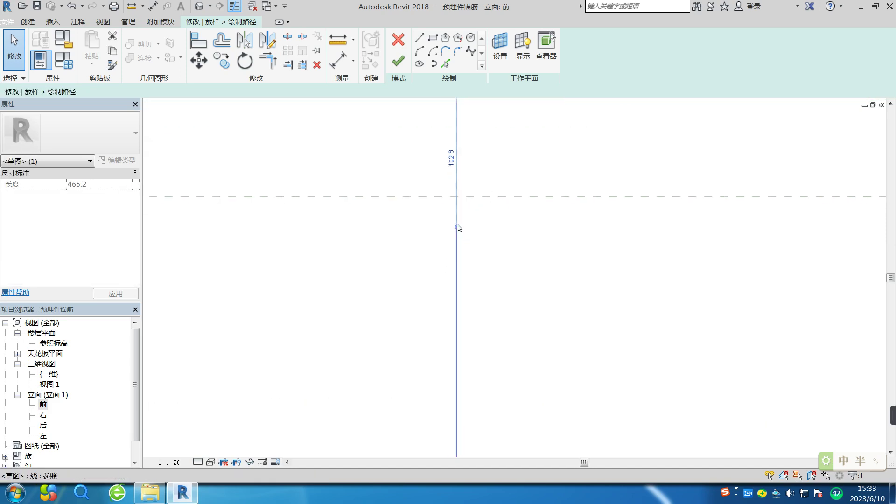
- In the 右 elevation, extend the top end of the vertical path line up to the horizontal reference plane below 参照标高
{"action": "double_click", "coordinate": [44, 416]}
{"action": "middle_click_drag", "start_coordinate": [597, 307], "coordinate": [503, 183]}
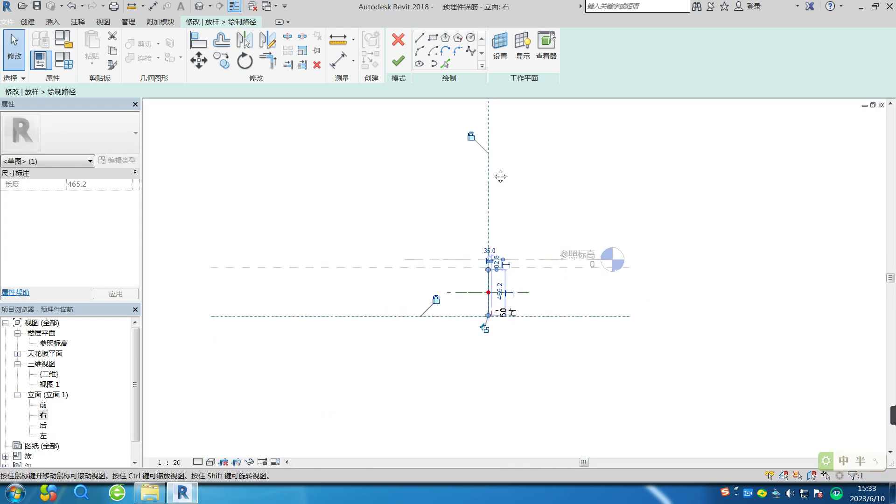
{"action": "scroll", "coordinate": [502, 218], "scroll_direction": "up", "scroll_amount": 4}
{"action": "middle_click_drag", "start_coordinate": [503, 218], "coordinate": [490, 207]}
{"action": "scroll", "coordinate": [491, 207], "scroll_direction": "up", "scroll_amount": 1}
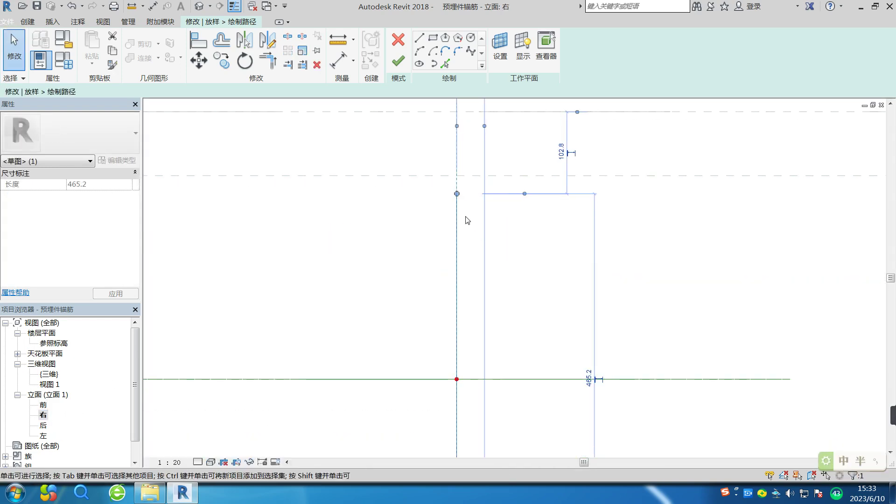
{"action": "scroll", "coordinate": [466, 216], "scroll_direction": "up", "scroll_amount": 4}
{"action": "left_click_drag", "start_coordinate": [451, 180], "coordinate": [451, 146]}
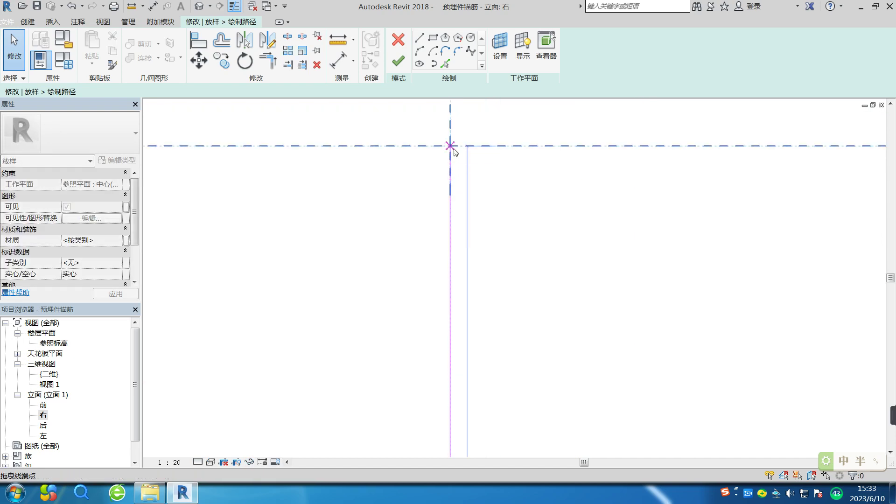
- Align the path line's top endpoint to the horizontal reference plane below 参照标高 and lock the alignment
{"action": "scroll", "coordinate": [577, 212], "scroll_direction": "down", "scroll_amount": 1}
{"action": "scroll", "coordinate": [577, 213], "scroll_direction": "down", "scroll_amount": 1}
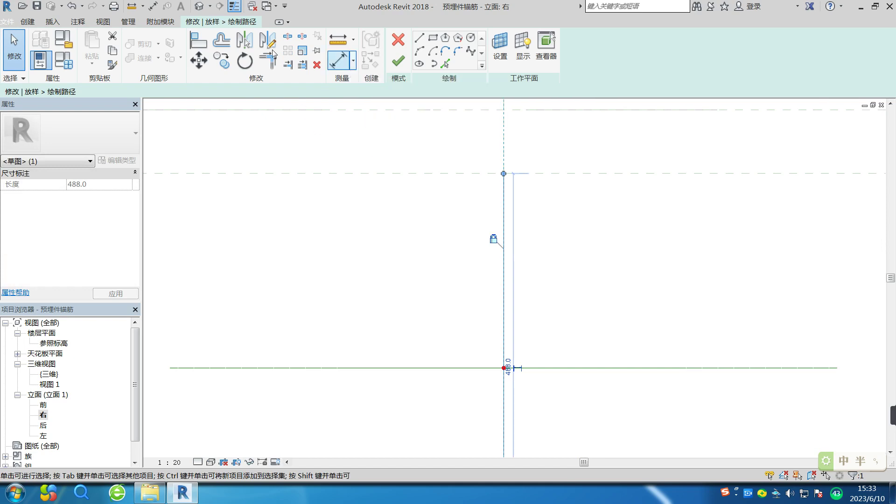
{"action": "left_click", "coordinate": [198, 41]}
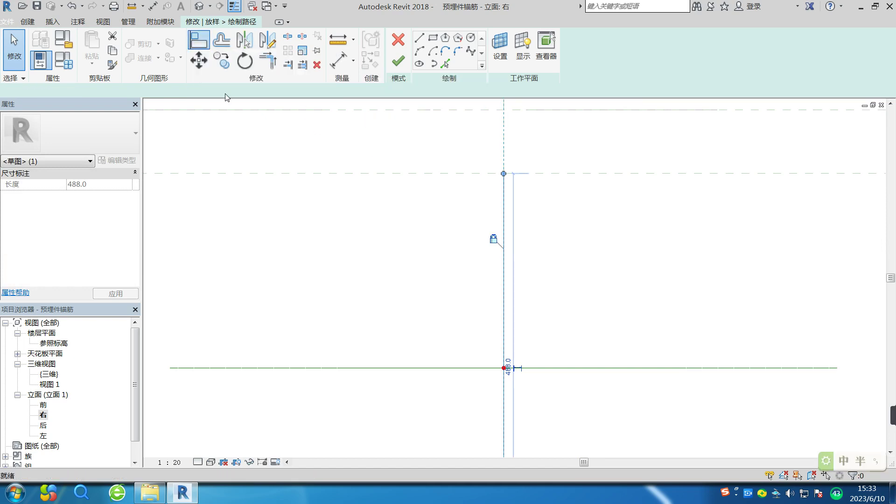
{"action": "left_click", "coordinate": [592, 174]}
{"action": "left_click", "coordinate": [505, 174]}
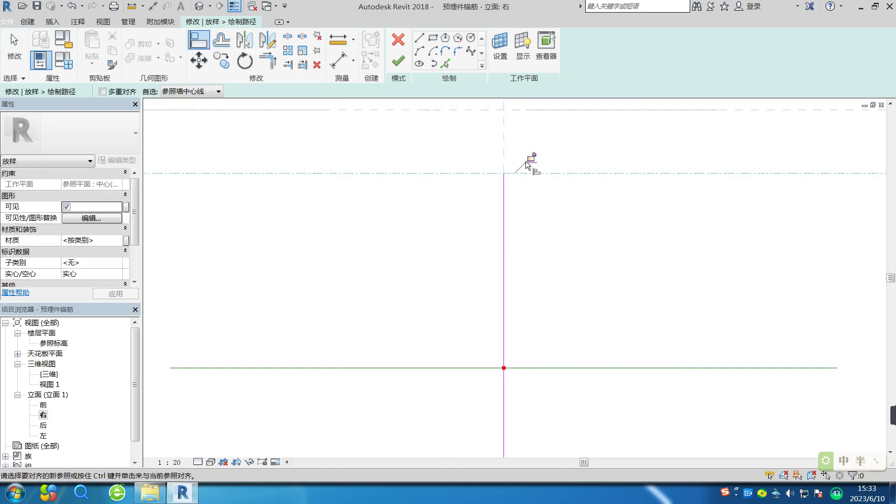
{"action": "scroll", "coordinate": [576, 206], "scroll_direction": "down", "scroll_amount": 1}
{"action": "scroll", "coordinate": [576, 205], "scroll_direction": "down", "scroll_amount": 2}
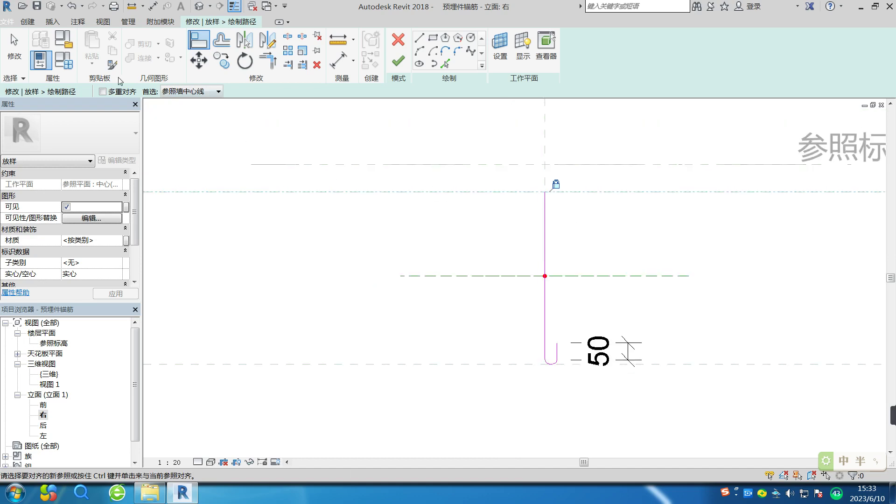
- Flex the anchor bar family by applying a 板厚 of 50 and returning it to 80
{"action": "left_click", "coordinate": [64, 59]}
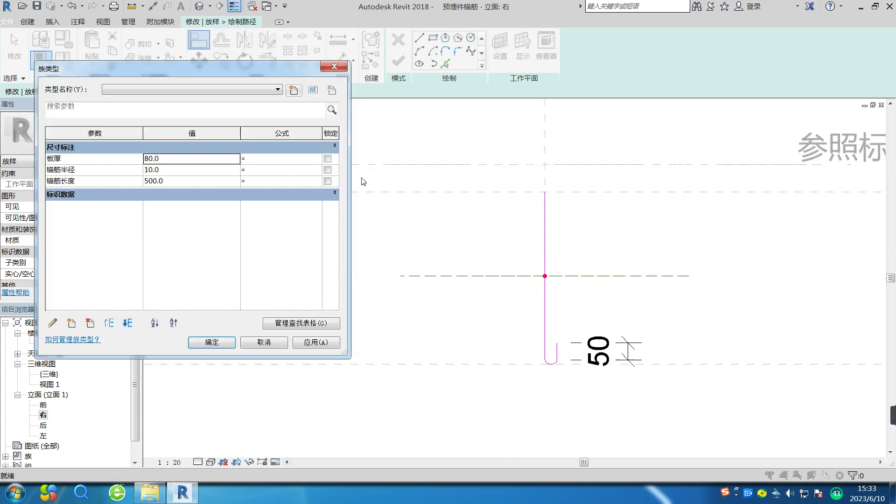
{"action": "left_click", "coordinate": [167, 160]}
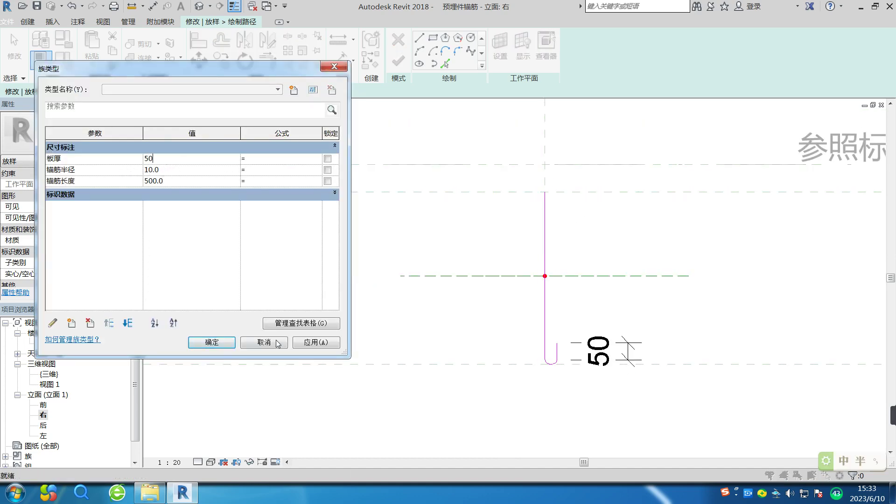
{"action": "left_click", "coordinate": [316, 348]}
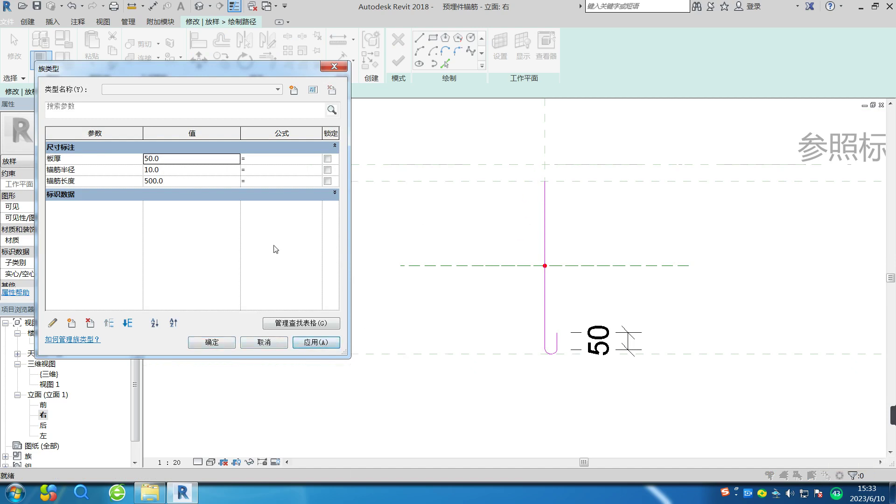
{"action": "left_click", "coordinate": [182, 159]}
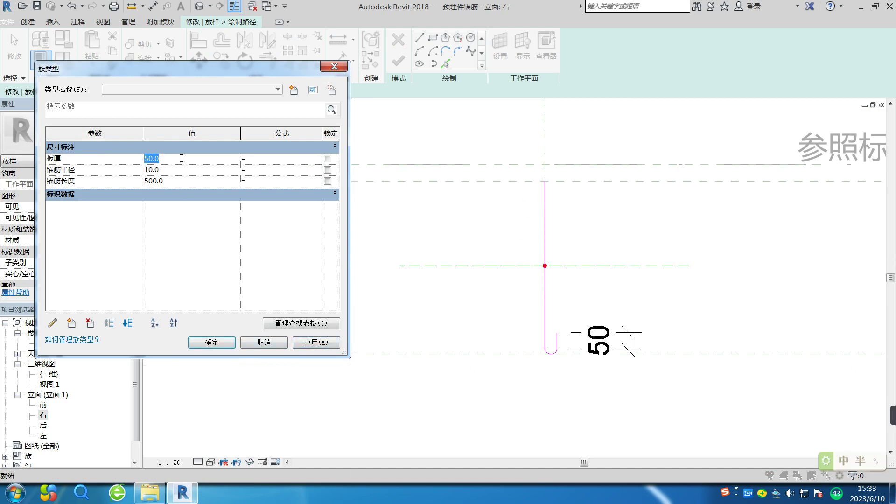
{"action": "type", "text": "80"}
{"action": "left_click", "coordinate": [313, 346]}
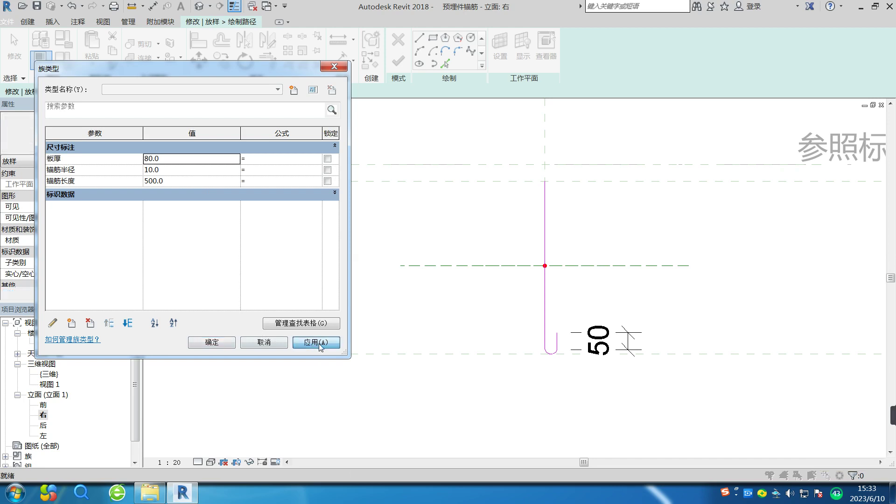
{"action": "left_click", "coordinate": [215, 344]}
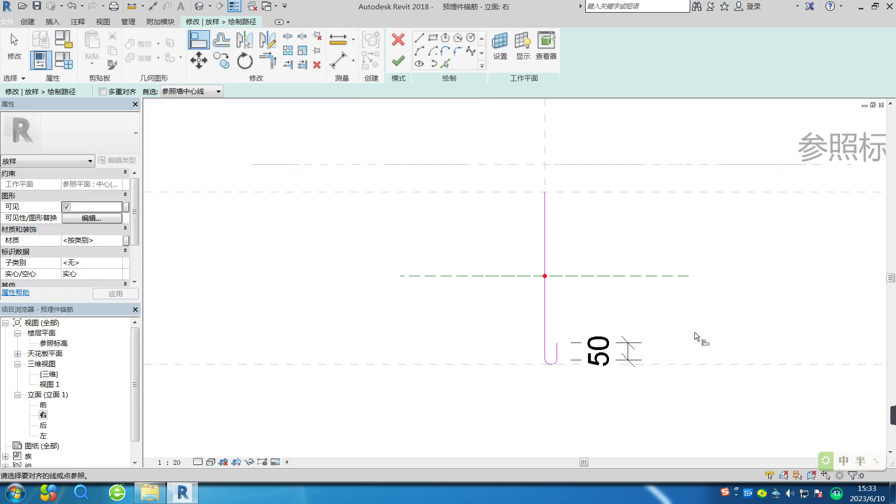
- Finish the sweep edit and reload the anchor bar into the plate family, overwriting the existing version and its parameter values
{"action": "left_click", "coordinate": [395, 67]}
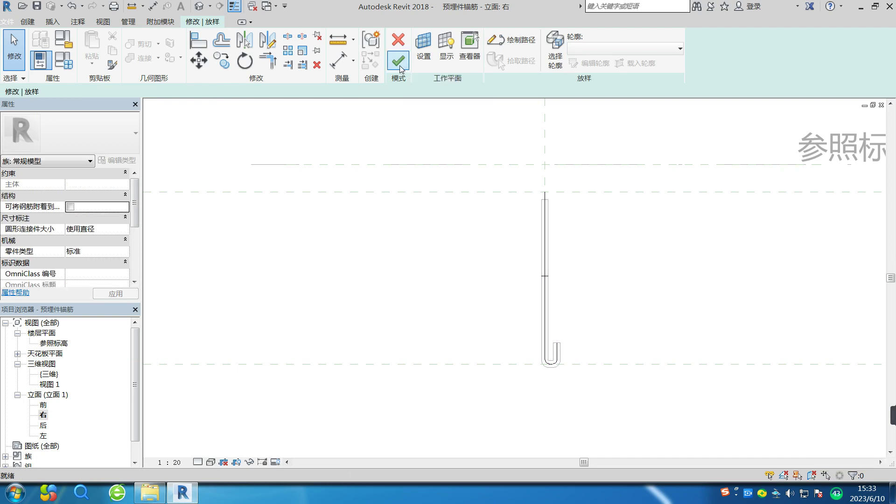
{"action": "left_click", "coordinate": [400, 63]}
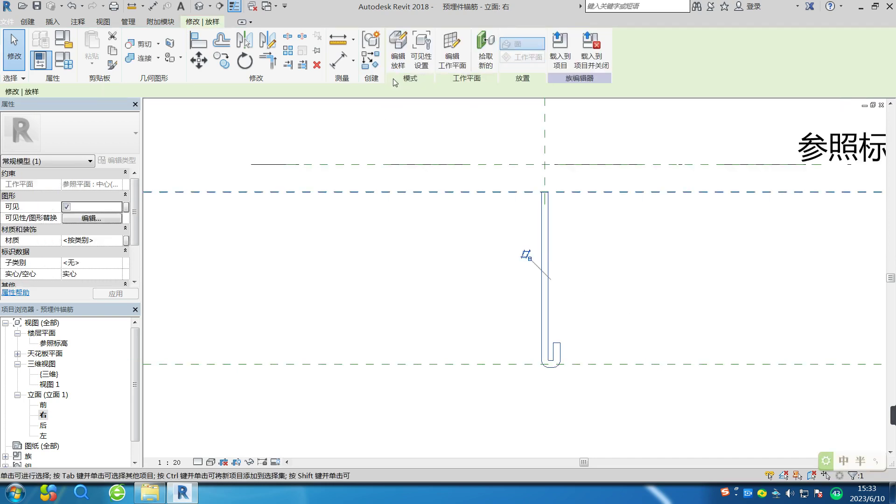
{"action": "left_click", "coordinate": [563, 65]}
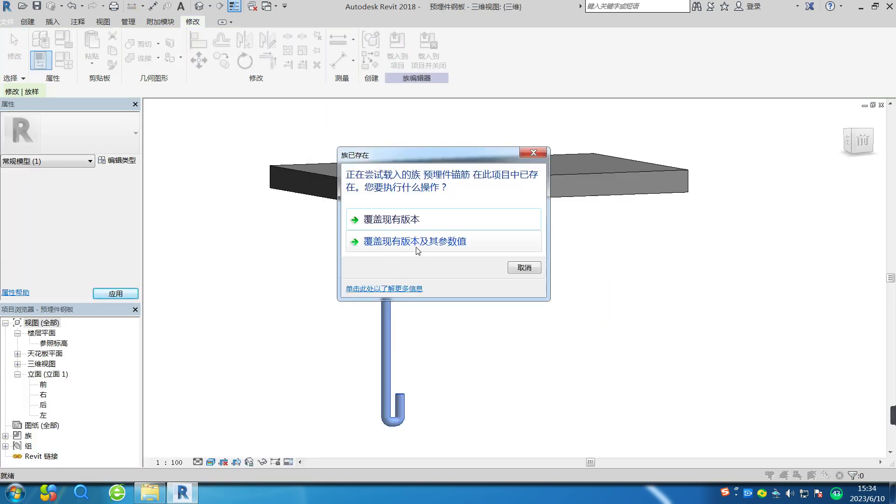
{"action": "left_click", "coordinate": [418, 242]}
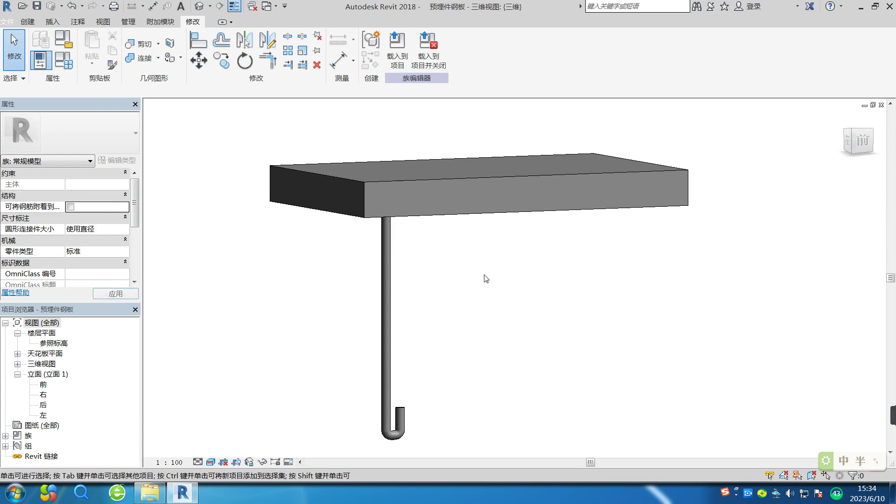
- Set the plate family's 板厚 parameter to 25 and apply it to the plate and anchor bar
{"action": "middle_click_drag", "start_coordinate": [485, 278], "coordinate": [534, 272], "text": "shift"}
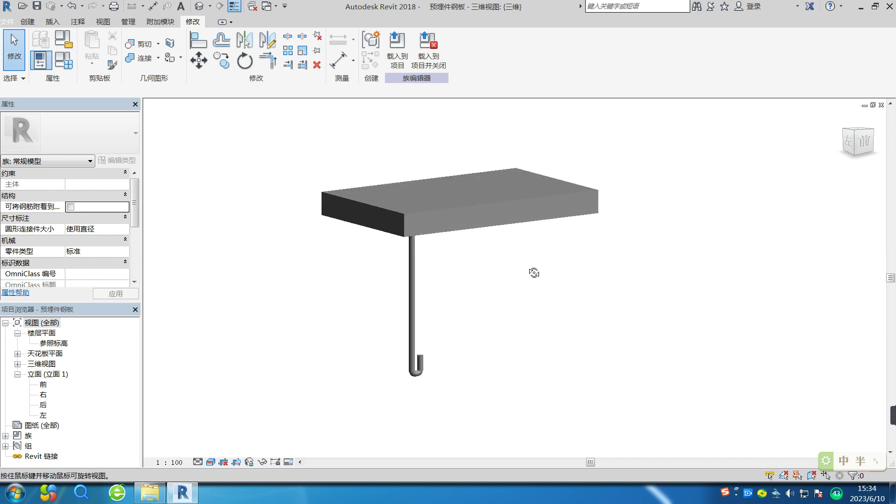
{"action": "left_click", "coordinate": [455, 208]}
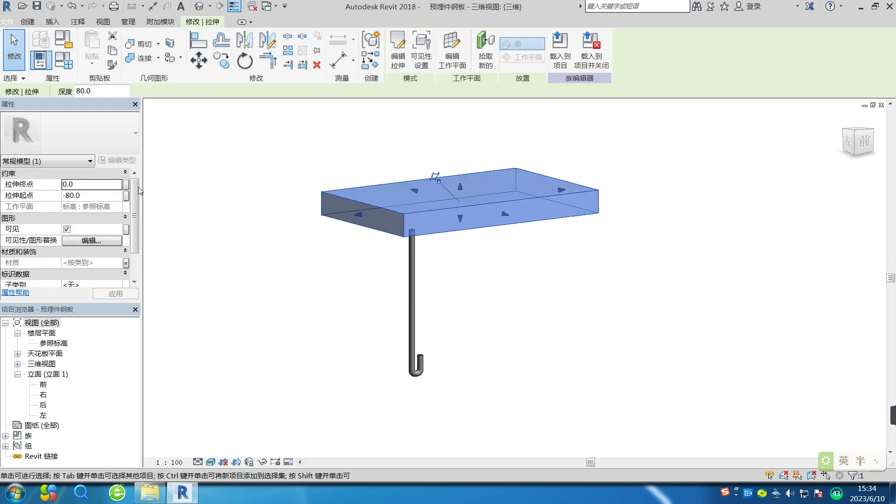
{"action": "left_click", "coordinate": [69, 70]}
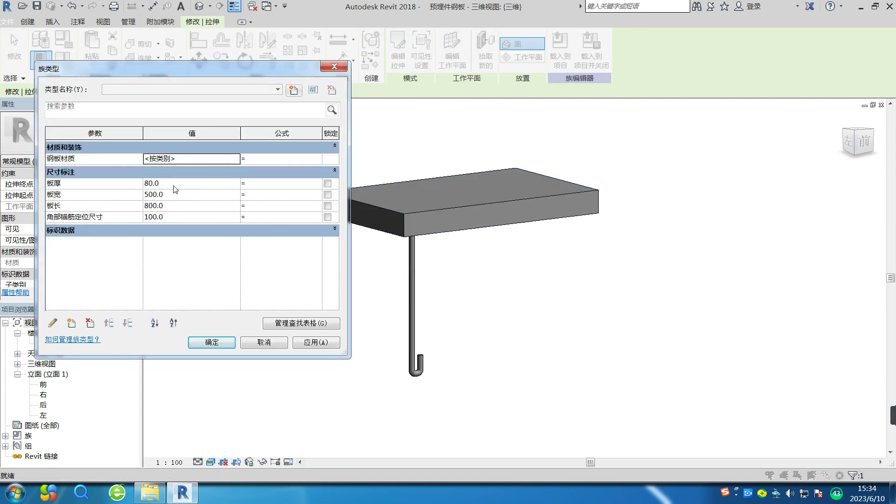
{"action": "left_click", "coordinate": [174, 185]}
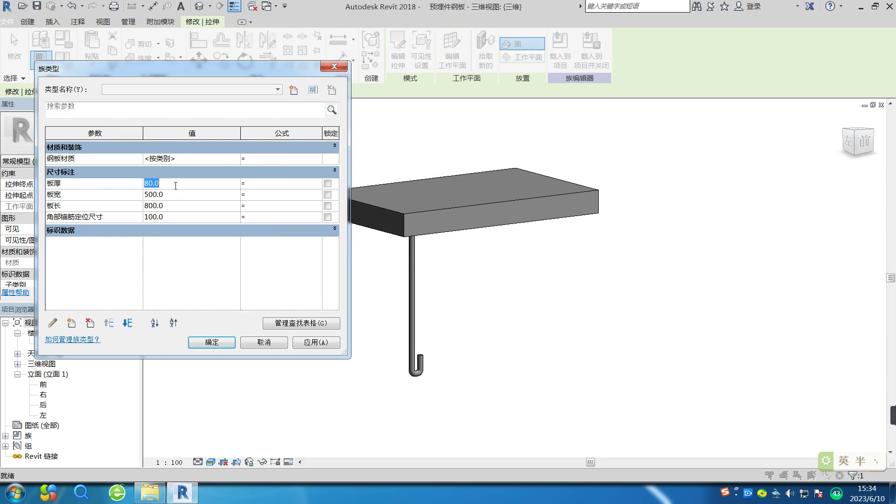
{"action": "left_click", "coordinate": [317, 343]}
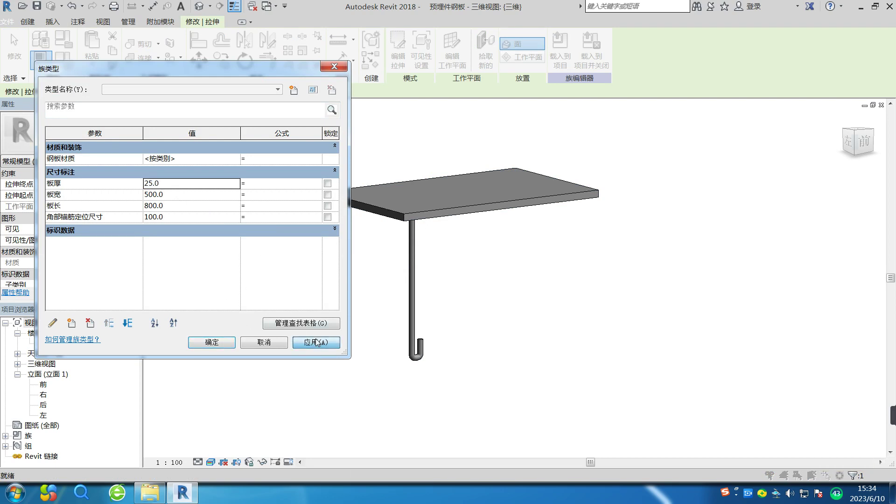
{"action": "left_click", "coordinate": [206, 345]}
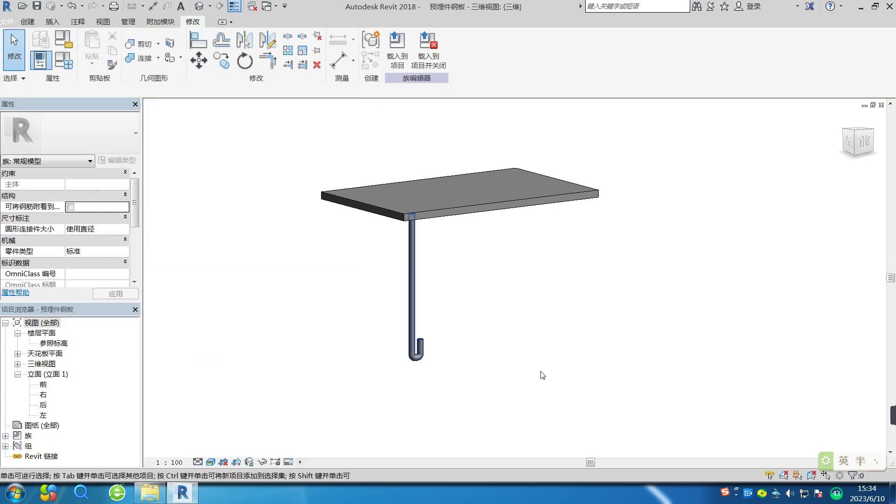
- In the 参照标高 plan, align the anchor bar to the plate's lower-left vertical and horizontal inner reference planes and lock both alignments
{"action": "middle_click_drag", "start_coordinate": [541, 372], "coordinate": [252, 392], "text": "shift"}
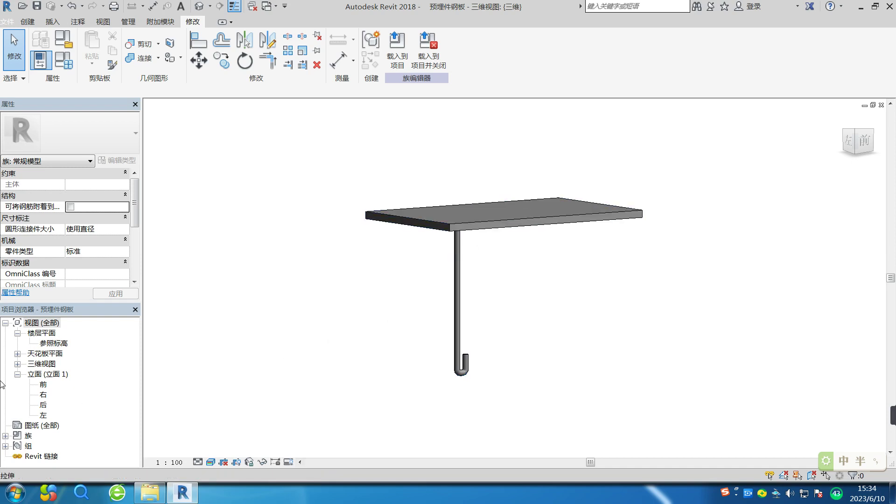
{"action": "double_click", "coordinate": [53, 343]}
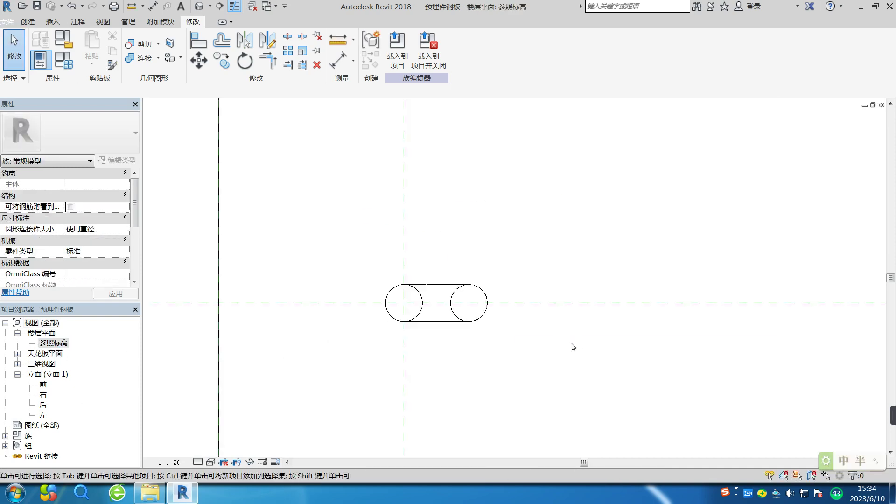
{"action": "scroll", "coordinate": [508, 313], "scroll_direction": "down", "scroll_amount": 8}
{"action": "middle_click_drag", "start_coordinate": [517, 312], "coordinate": [362, 300]}
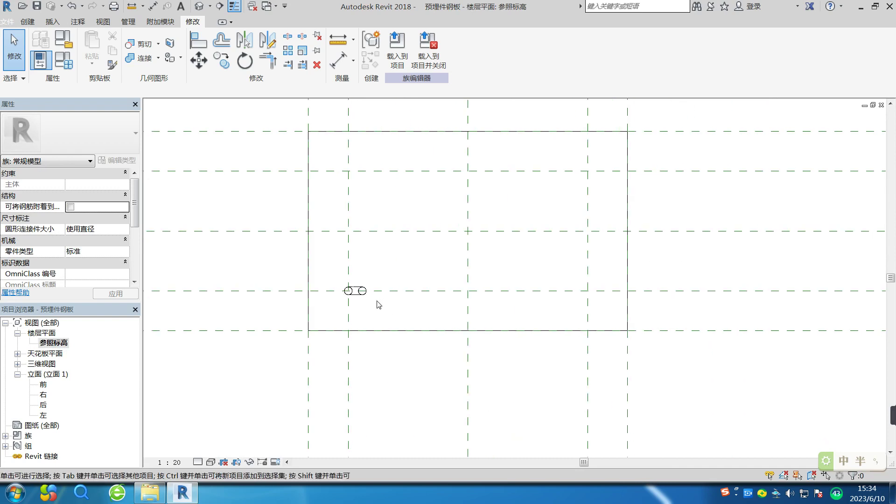
{"action": "scroll", "coordinate": [362, 300], "scroll_direction": "up", "scroll_amount": 3}
{"action": "scroll", "coordinate": [361, 299], "scroll_direction": "up", "scroll_amount": 1}
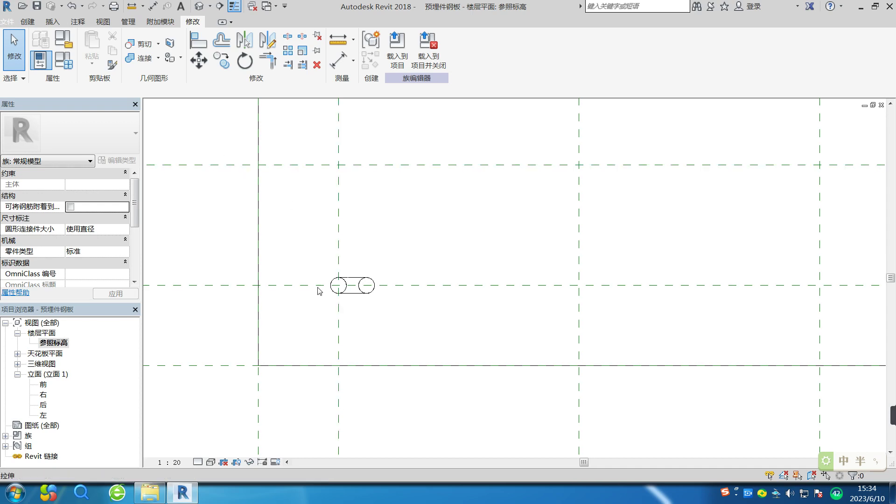
{"action": "left_click", "coordinate": [198, 41]}
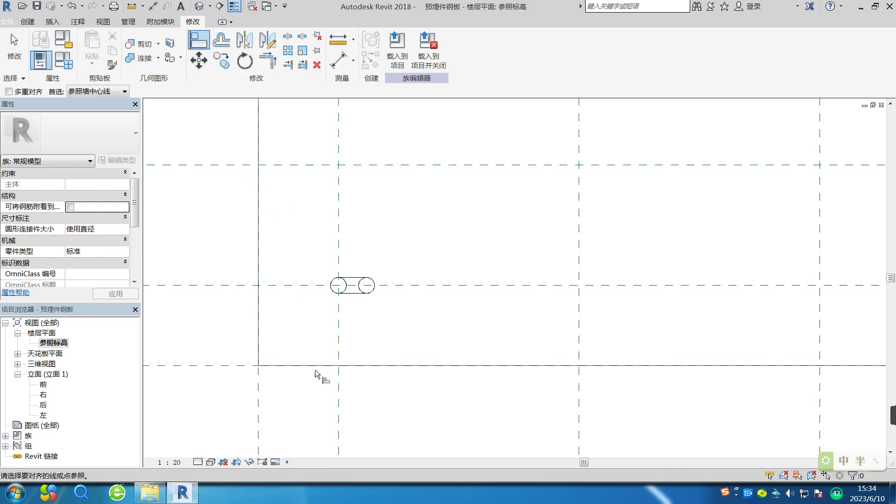
{"action": "left_click", "coordinate": [339, 396]}
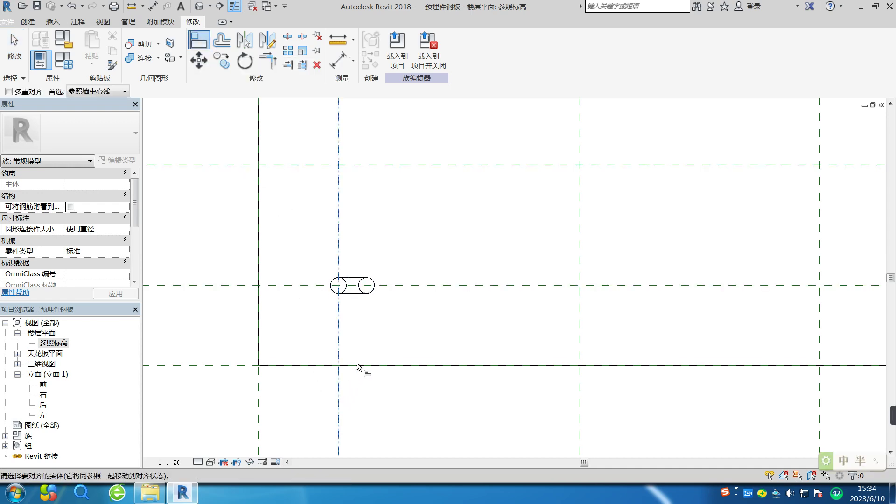
{"action": "left_click", "coordinate": [342, 293]}
{"action": "left_click", "coordinate": [228, 286]}
{"action": "left_click", "coordinate": [362, 294]}
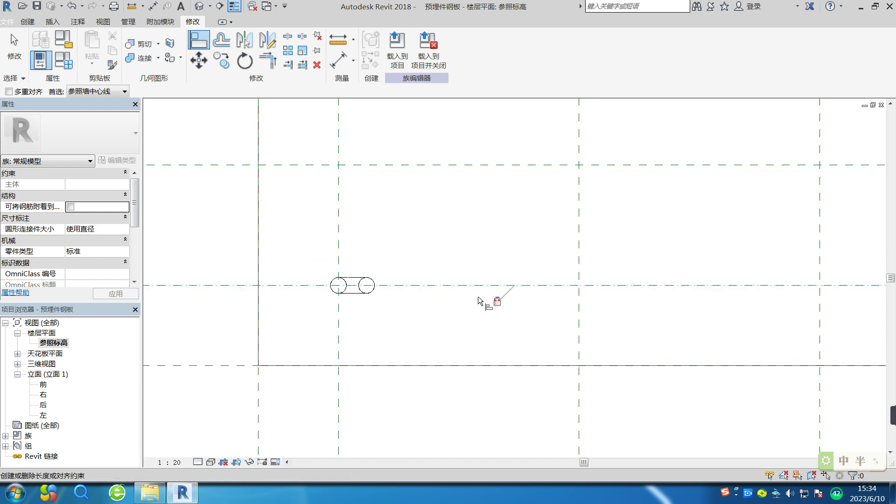
{"action": "scroll", "coordinate": [467, 318], "scroll_direction": "down", "scroll_amount": 3}
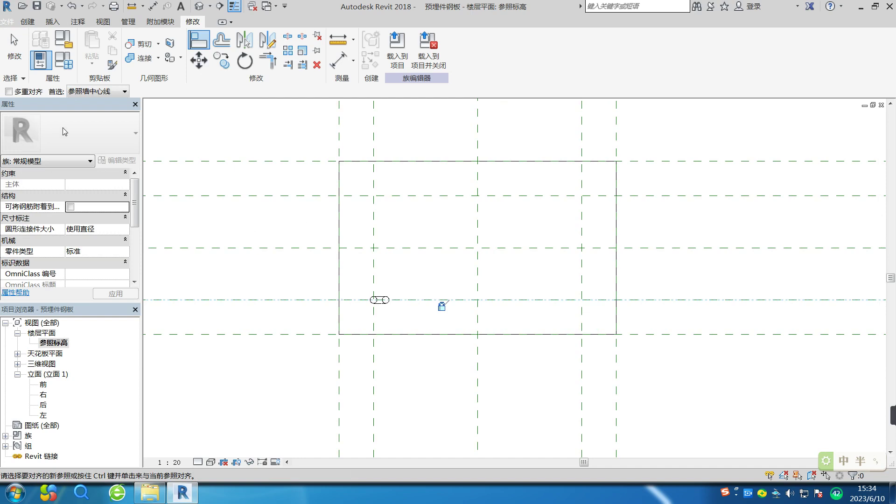
- Set the plate family's 角部锚筋定位尺寸 parameter to 50 and apply it
{"action": "left_click", "coordinate": [65, 63]}
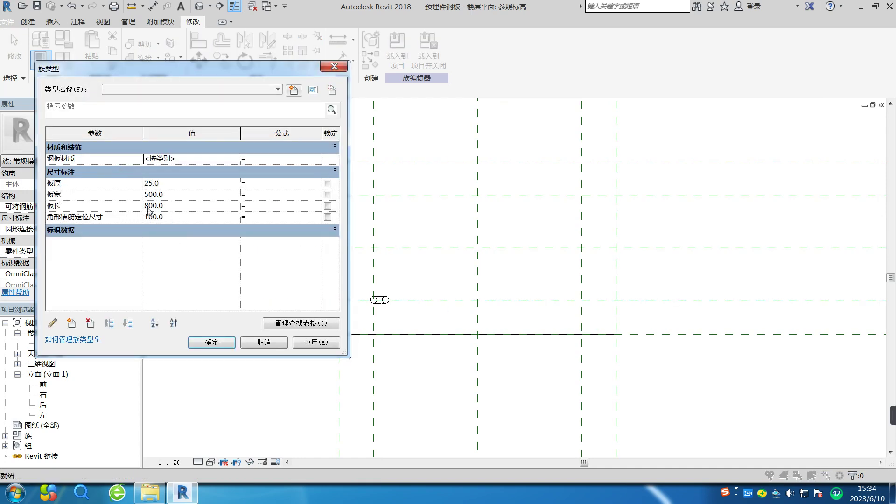
{"action": "left_click", "coordinate": [171, 218]}
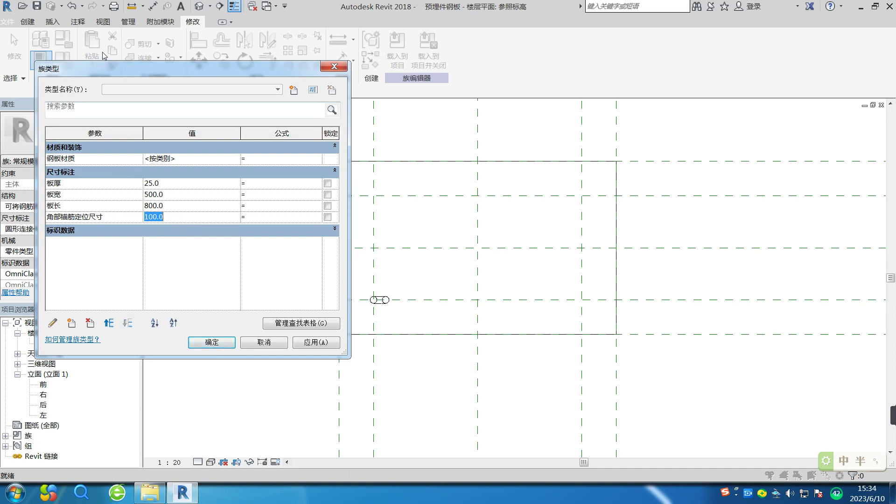
{"action": "left_click_drag", "start_coordinate": [228, 73], "coordinate": [173, 68]}
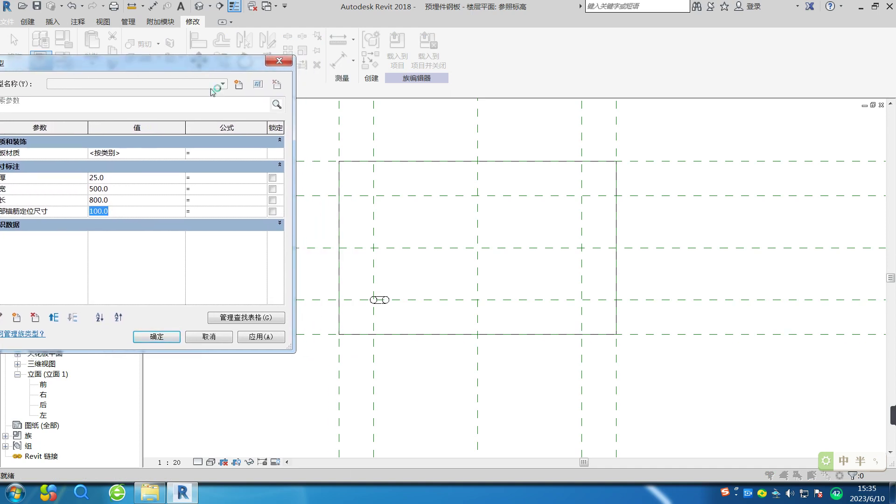
{"action": "type", "text": "50"}
{"action": "left_click", "coordinate": [260, 337]}
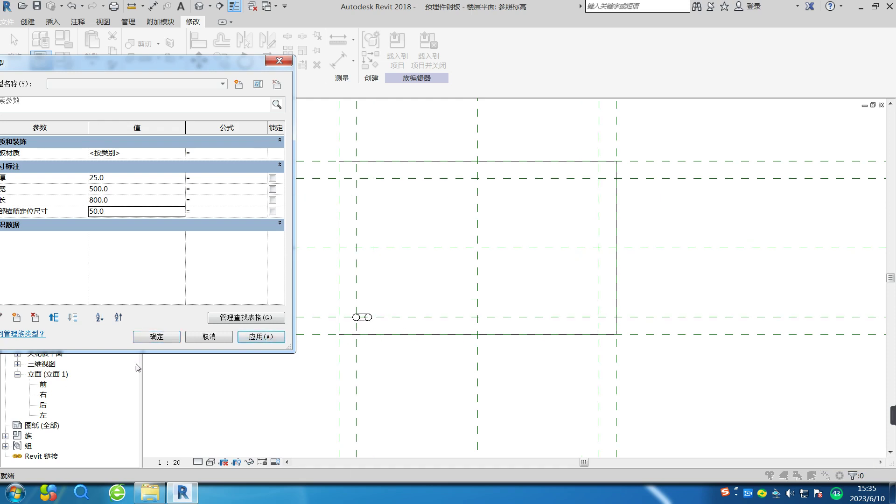
{"action": "left_click", "coordinate": [156, 336]}
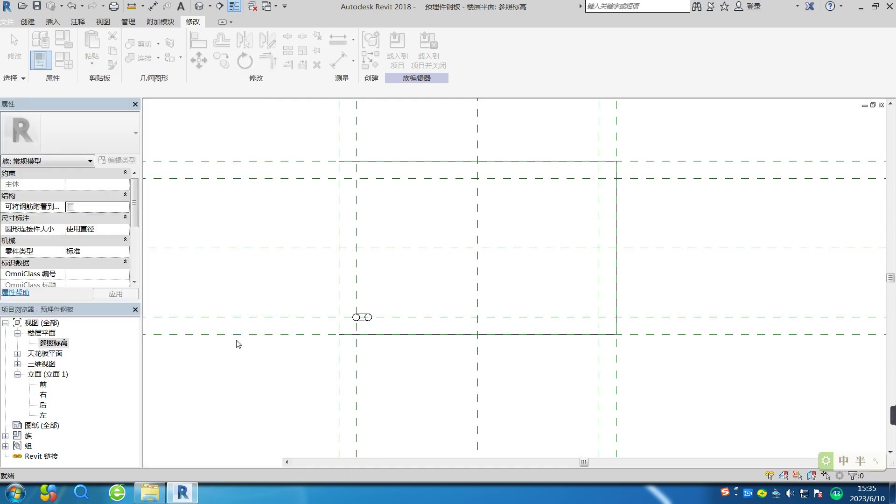
- Copy the lower-left anchor bar 200 mm up to the intersection of the left inner and horizontal centre reference planes
{"action": "left_click", "coordinate": [368, 324]}
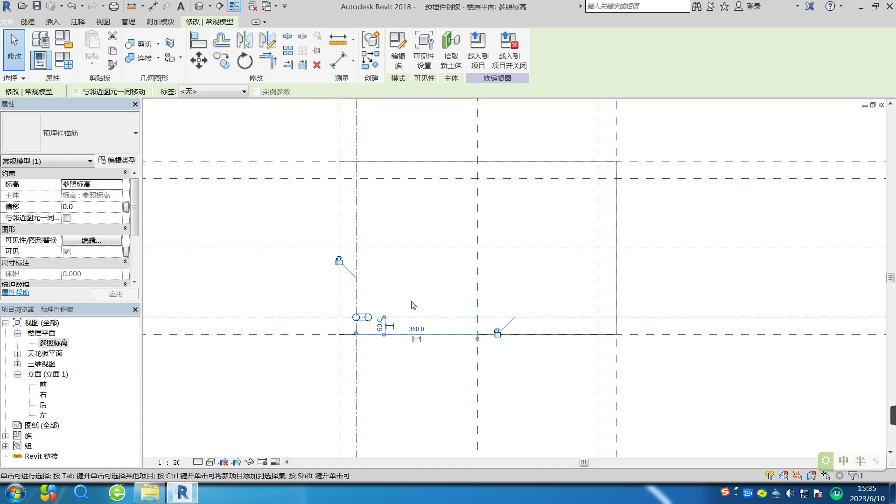
{"action": "scroll", "coordinate": [434, 305], "scroll_direction": "up", "scroll_amount": 3}
{"action": "middle_click_drag", "start_coordinate": [442, 303], "coordinate": [473, 318]}
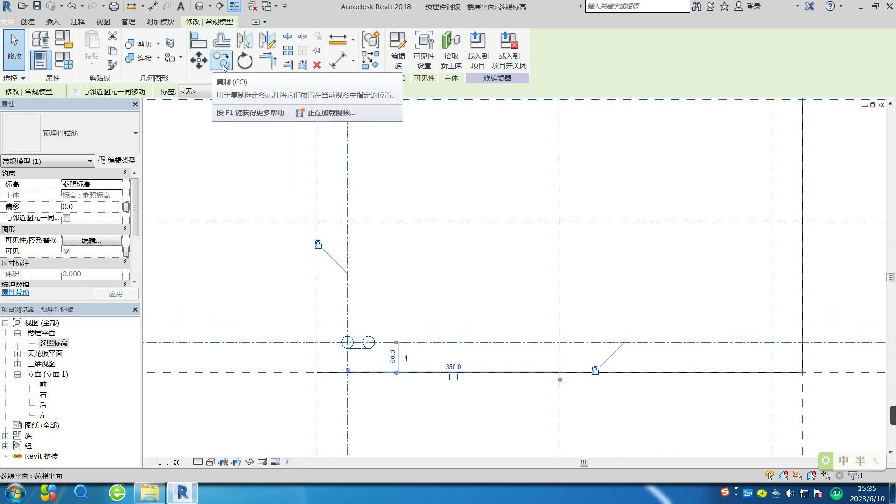
{"action": "left_click", "coordinate": [249, 115]}
{"action": "left_click", "coordinate": [348, 342]}
{"action": "key", "text": "c"}
{"action": "key", "text": "o"}
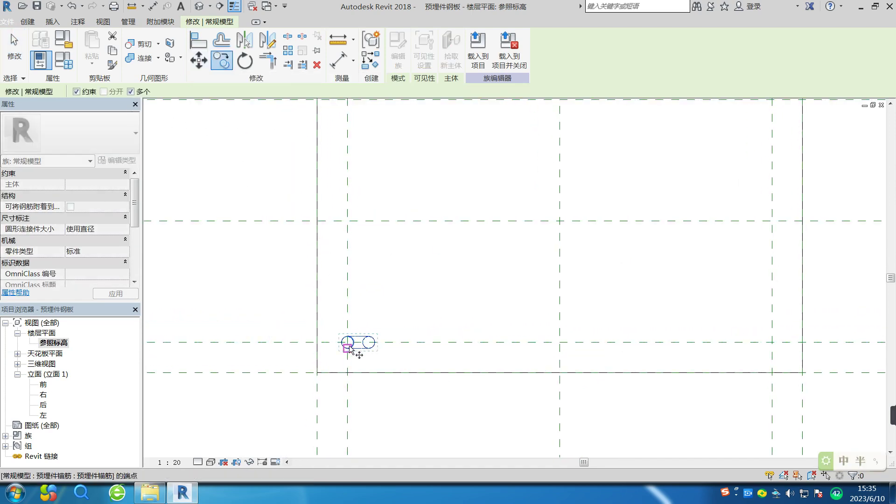
{"action": "scroll", "coordinate": [350, 348], "scroll_direction": "up", "scroll_amount": 3}
{"action": "left_click", "coordinate": [345, 338]}
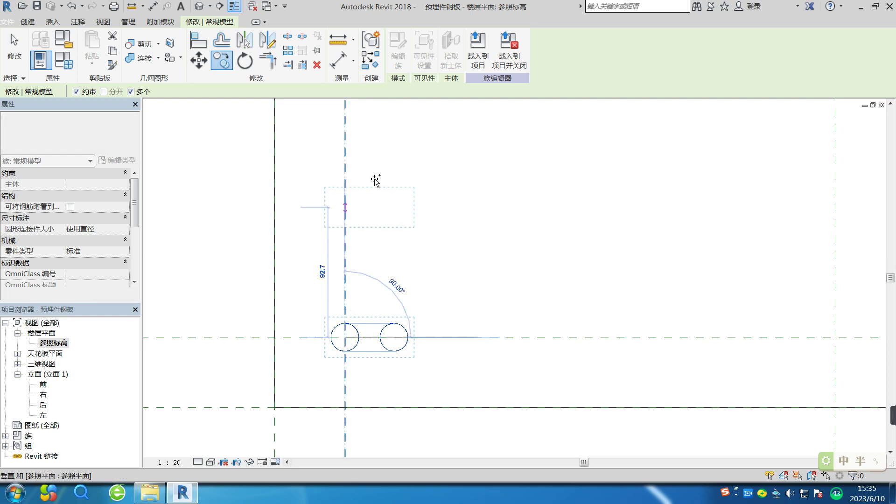
{"action": "middle_click_drag", "start_coordinate": [388, 194], "coordinate": [397, 389]}
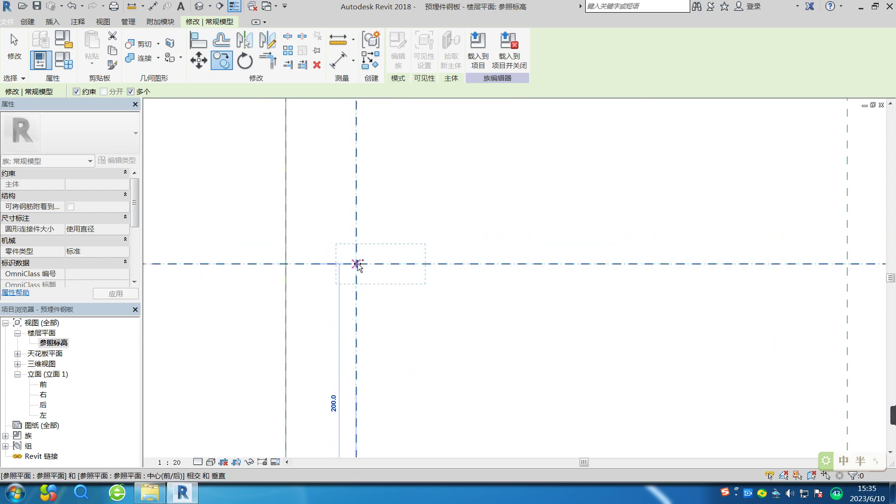
{"action": "left_click", "coordinate": [356, 264]}
- Copy the anchor bar on the horizontal centre plane 200 mm up to the upper inner reference plane
{"action": "scroll", "coordinate": [409, 214], "scroll_direction": "down", "scroll_amount": 2}
{"action": "middle_click_drag", "start_coordinate": [417, 219], "coordinate": [420, 395]}
{"action": "key", "text": "c"}
{"action": "key", "text": "o"}
{"action": "left_click", "coordinate": [382, 418]}
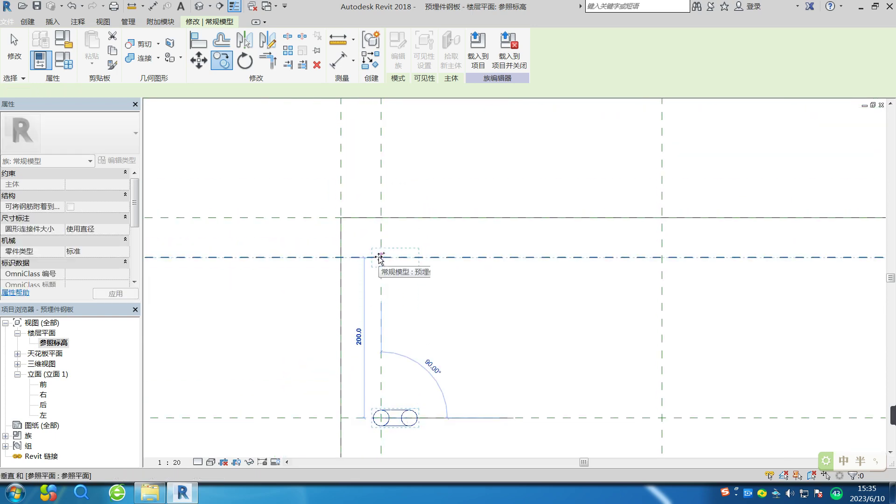
{"action": "left_click", "coordinate": [381, 257]}
{"action": "middle_click_drag", "start_coordinate": [474, 344], "coordinate": [436, 211]}
{"action": "scroll", "coordinate": [436, 211], "scroll_direction": "up", "scroll_amount": 1}
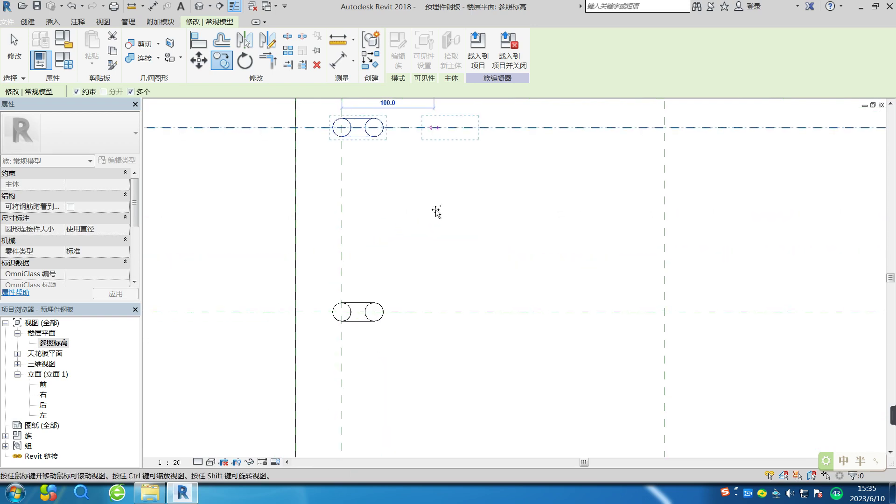
{"action": "key", "text": "Escape"}
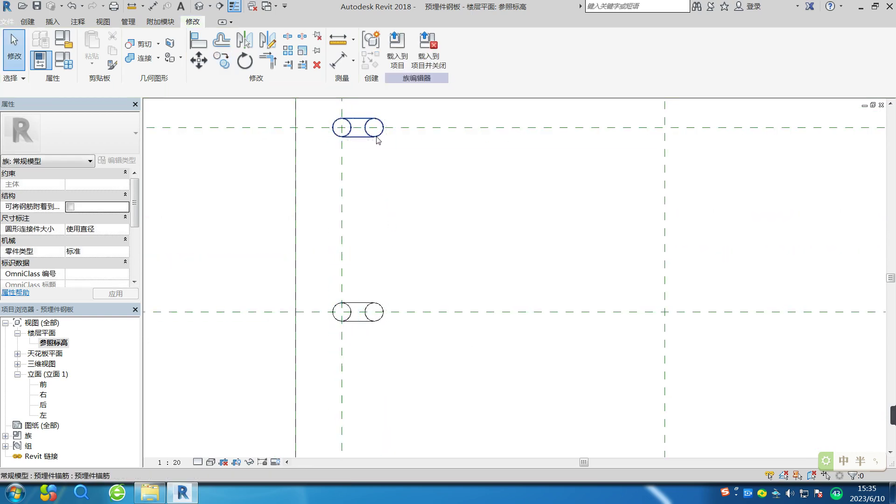
- Mirror the three left anchor bars about the plate's vertical centre reference plane
{"action": "left_click", "coordinate": [378, 321], "text": "ctrl"}
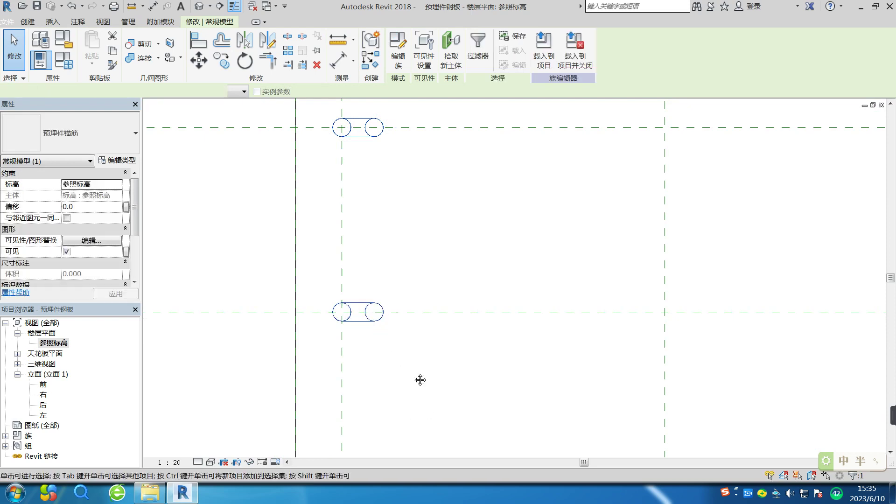
{"action": "middle_click_drag", "start_coordinate": [381, 325], "coordinate": [368, 346]}
{"action": "left_click", "coordinate": [366, 342], "text": "ctrl"}
{"action": "scroll", "coordinate": [458, 326], "scroll_direction": "down", "scroll_amount": 3}
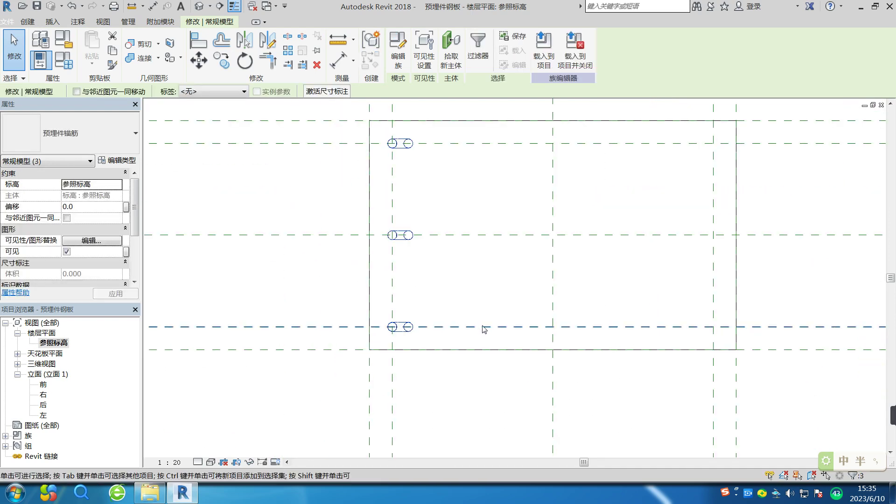
{"action": "middle_click_drag", "start_coordinate": [482, 338], "coordinate": [304, 382]}
{"action": "left_click", "coordinate": [245, 40]}
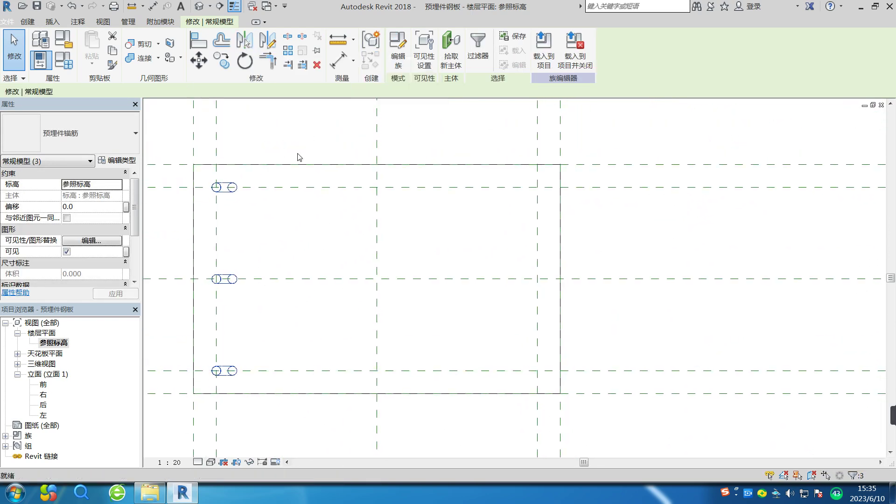
{"action": "left_click", "coordinate": [377, 246]}
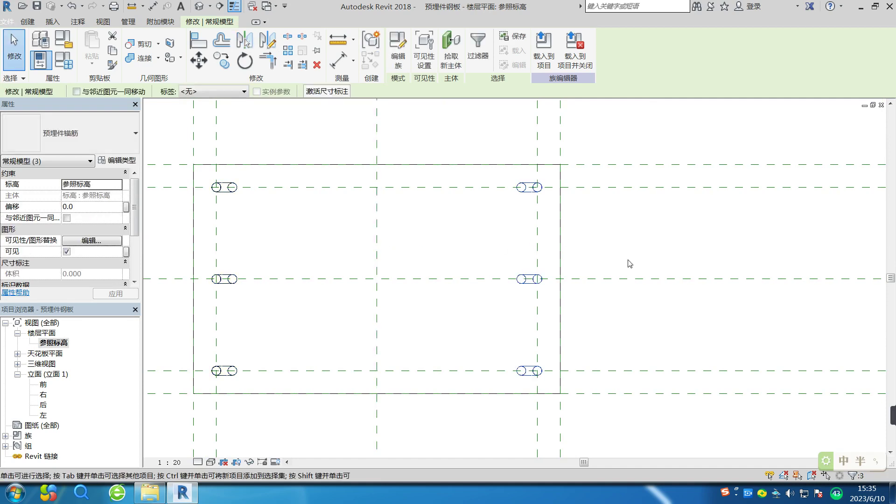
- Align the upper-left anchor bar to the plate's upper inner horizontal reference plane and lock the alignment
{"action": "middle_click_drag", "start_coordinate": [629, 221], "coordinate": [754, 216]}
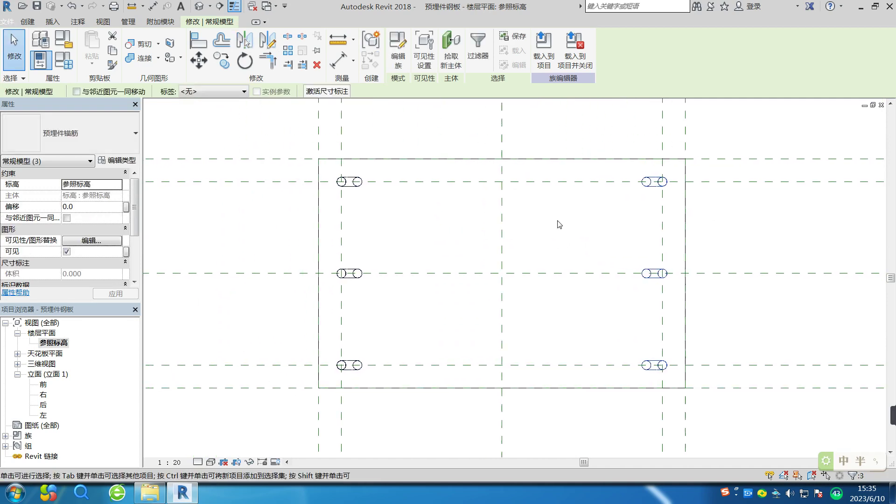
{"action": "left_click", "coordinate": [253, 182]}
{"action": "scroll", "coordinate": [366, 200], "scroll_direction": "up", "scroll_amount": 5}
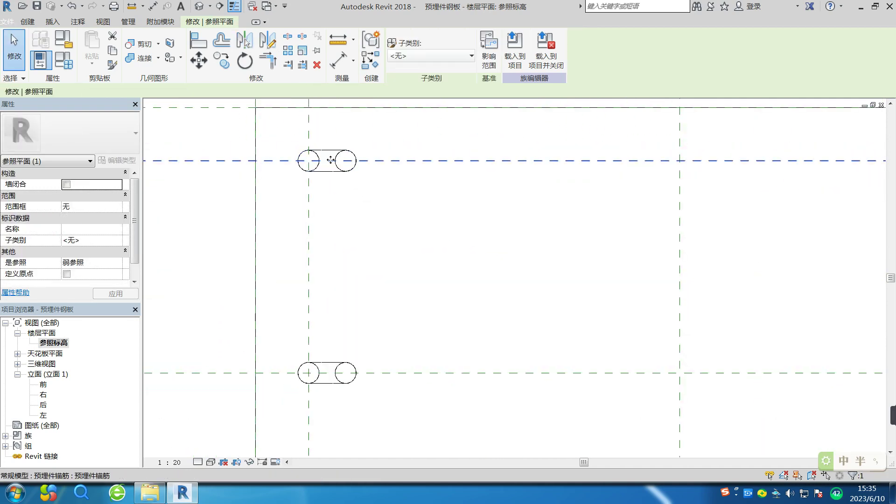
{"action": "key", "text": "a"}
{"action": "key", "text": "l"}
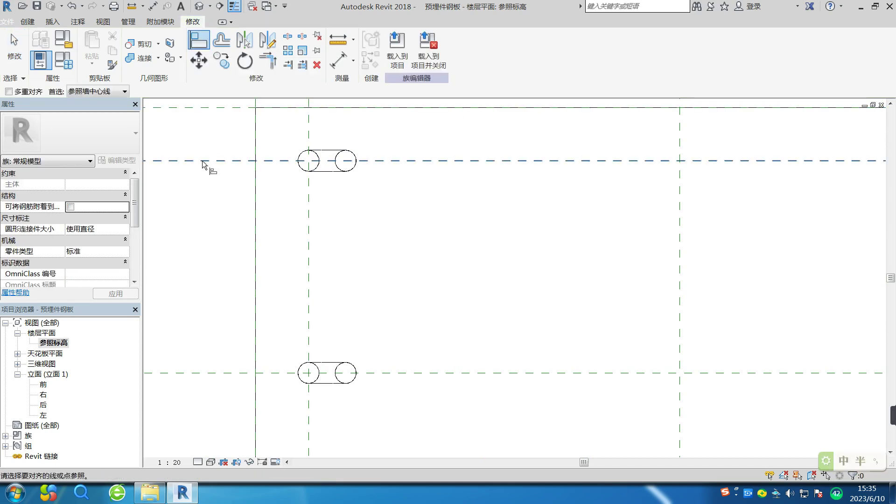
{"action": "left_click", "coordinate": [203, 161]}
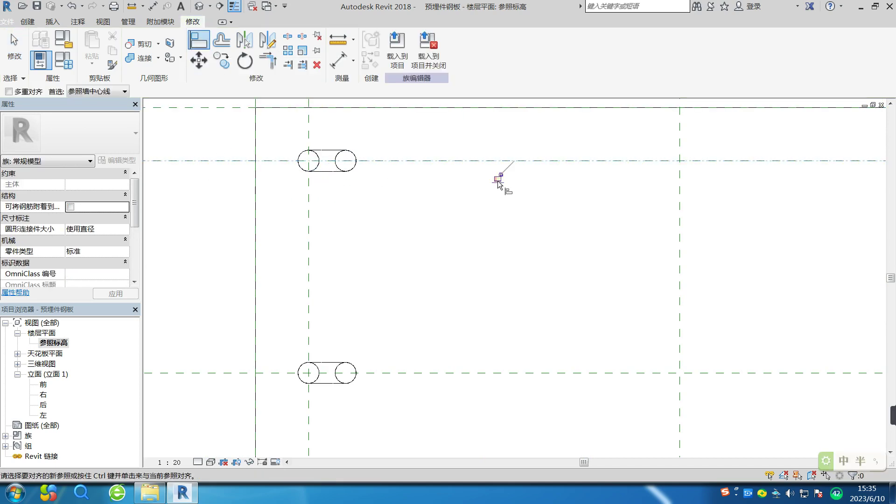
{"action": "left_click", "coordinate": [498, 182]}
{"action": "left_click", "coordinate": [520, 162]}
- Align the upper-right anchor bar to the plate's upper inner horizontal reference plane and lock the alignment
{"action": "middle_click_drag", "start_coordinate": [517, 219], "coordinate": [173, 259]}
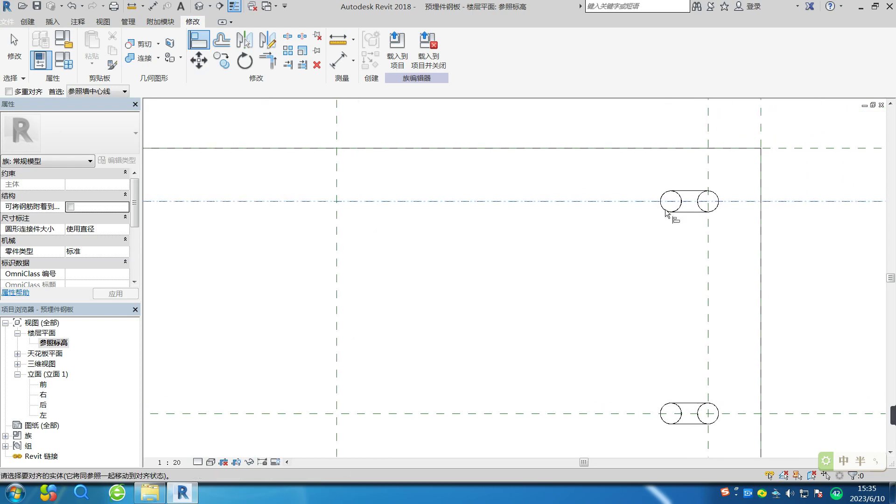
{"action": "left_click", "coordinate": [696, 207]}
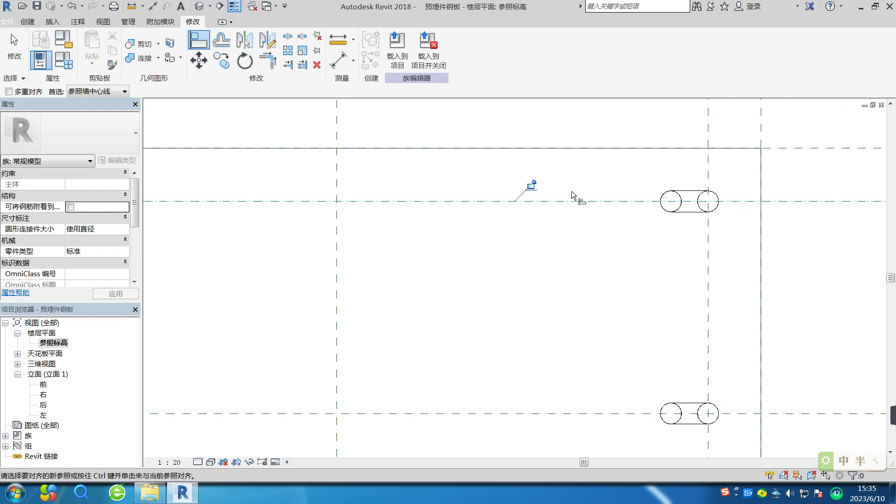
{"action": "left_click", "coordinate": [532, 184]}
{"action": "middle_click_drag", "start_coordinate": [579, 226], "coordinate": [689, 147]}
{"action": "scroll", "coordinate": [689, 148], "scroll_direction": "up", "scroll_amount": 1}
{"action": "scroll", "coordinate": [583, 198], "scroll_direction": "down", "scroll_amount": 4}
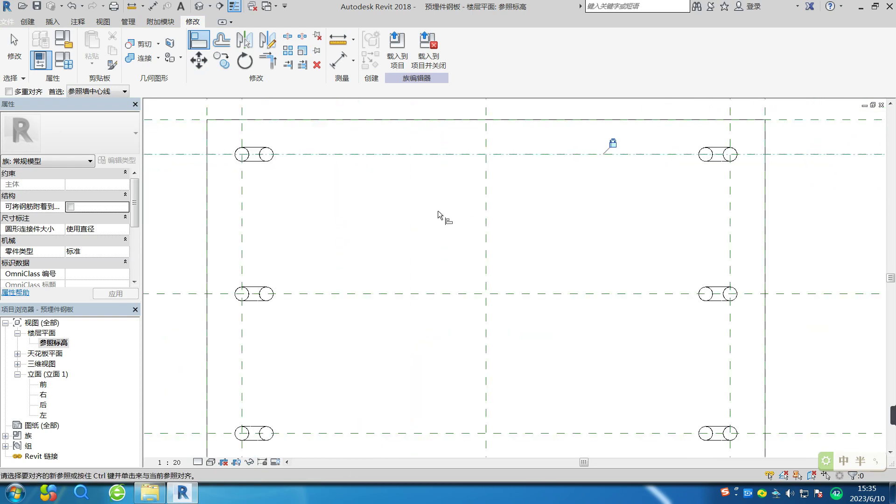
- Align the upper-left and upper-right anchor bars to their vertical inner reference planes and lock both alignments
{"action": "left_click", "coordinate": [242, 208]}
{"action": "left_click", "coordinate": [226, 261]}
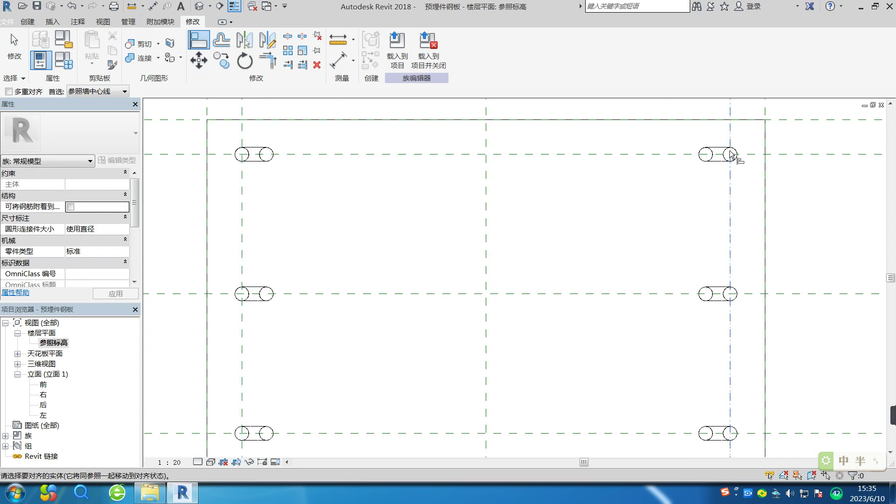
{"action": "left_click", "coordinate": [713, 264]}
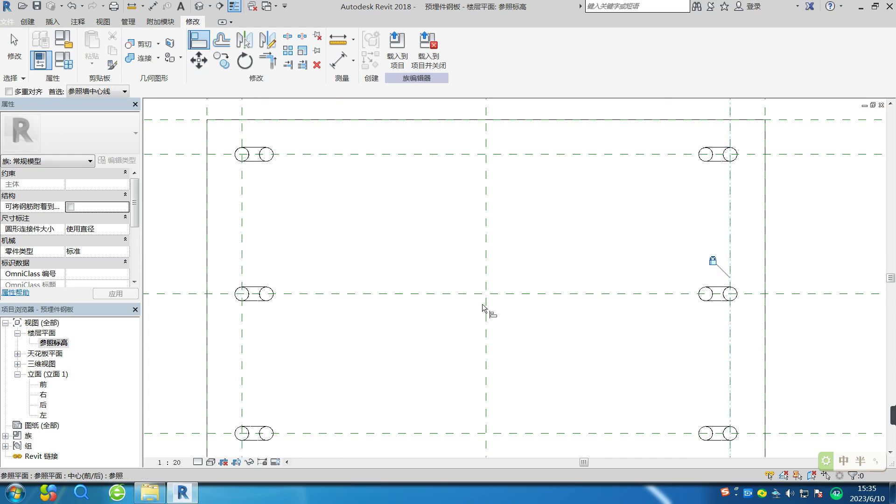
- Align the middle-left anchor bar to the left inner vertical and centre horizontal reference planes, and lock both alignments
{"action": "middle_click_drag", "start_coordinate": [476, 307], "coordinate": [541, 257]}
{"action": "left_click", "coordinate": [307, 322]}
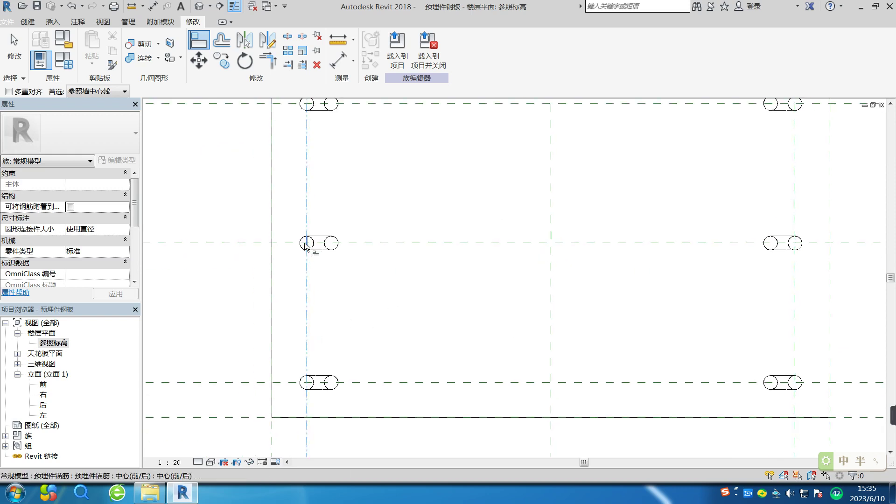
{"action": "left_click", "coordinate": [290, 260]}
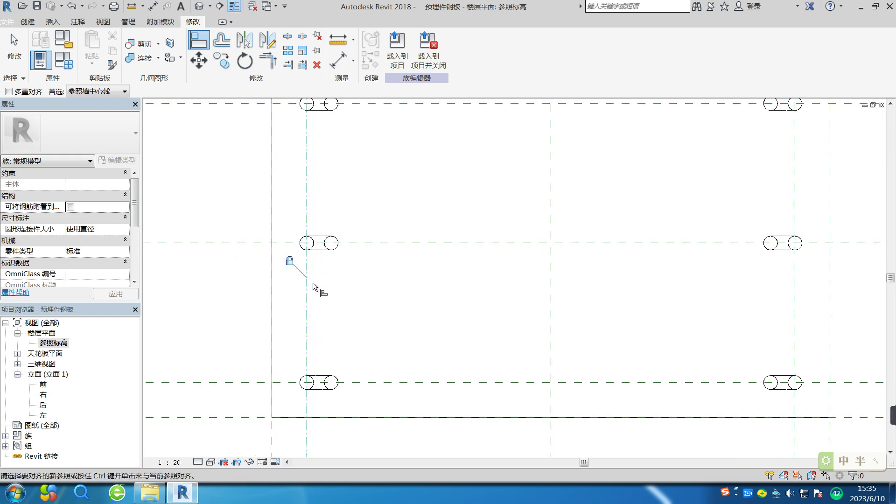
{"action": "left_click", "coordinate": [386, 243]}
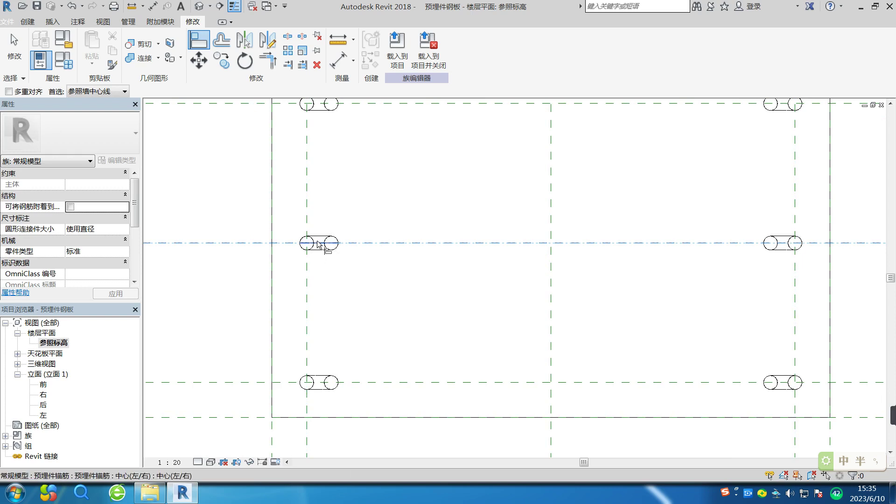
{"action": "left_click", "coordinate": [321, 243]}
{"action": "left_click", "coordinate": [496, 259]}
- Align the middle-right anchor bar to the centre horizontal and right inner vertical reference planes, and lock both alignments
{"action": "middle_click_drag", "start_coordinate": [616, 268], "coordinate": [368, 233]}
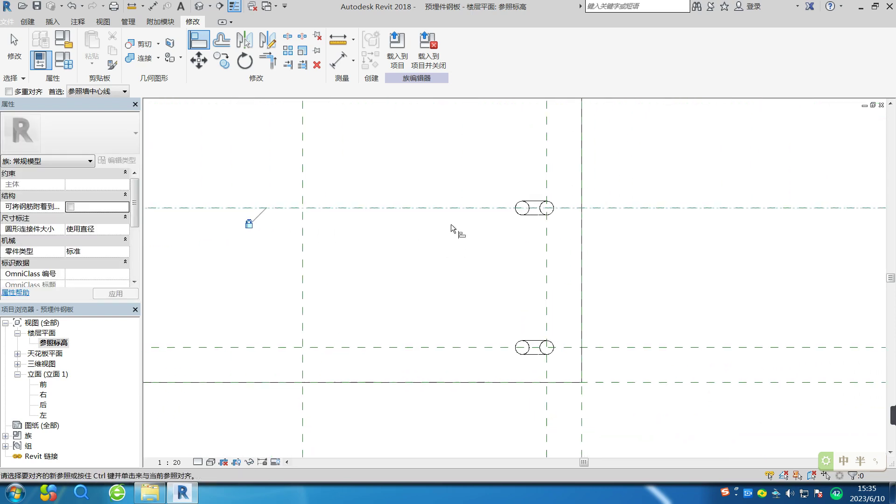
{"action": "left_click", "coordinate": [546, 207]}
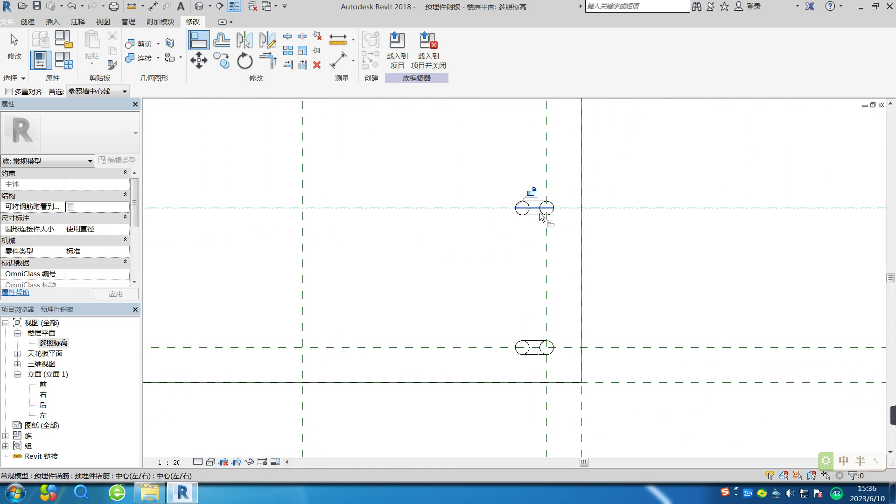
{"action": "left_click", "coordinate": [548, 227]}
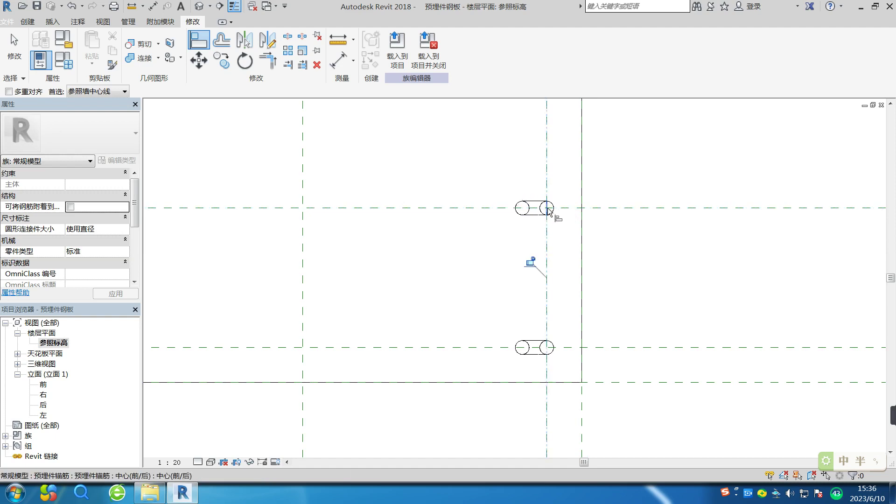
- Align the lower-right anchor bar to the right inner vertical and lower inner horizontal reference planes, and lock both alignments
{"action": "left_click", "coordinate": [546, 294]}
{"action": "left_click", "coordinate": [549, 355]}
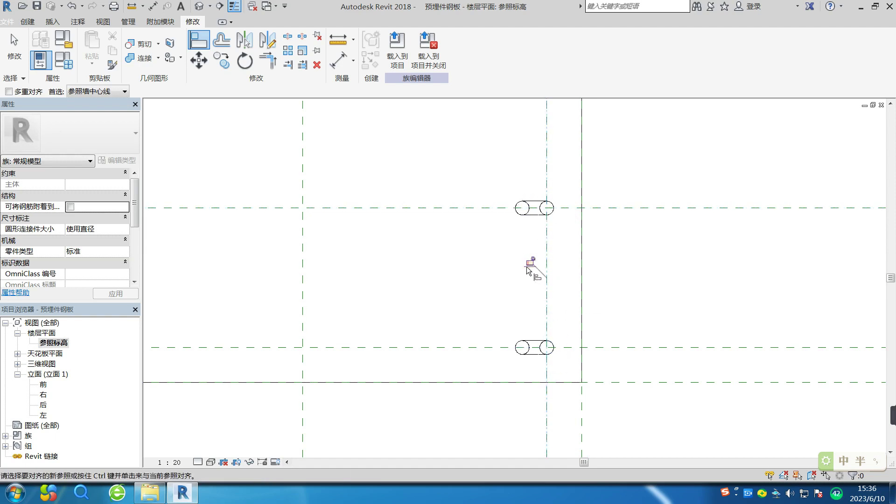
{"action": "left_click", "coordinate": [606, 349]}
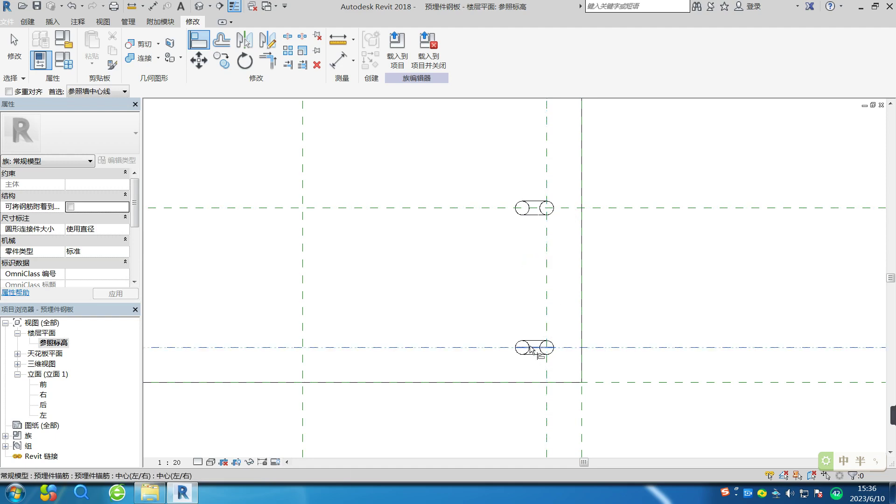
{"action": "scroll", "coordinate": [532, 337], "scroll_direction": "down", "scroll_amount": 5}
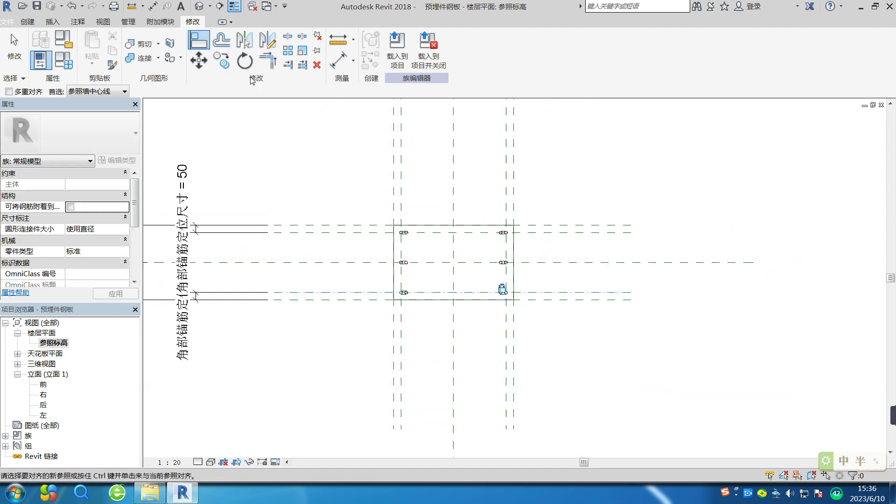
- Inspect the plate and its anchor bars in the 3D view and review the parameters of the family types
{"action": "left_click", "coordinate": [199, 6]}
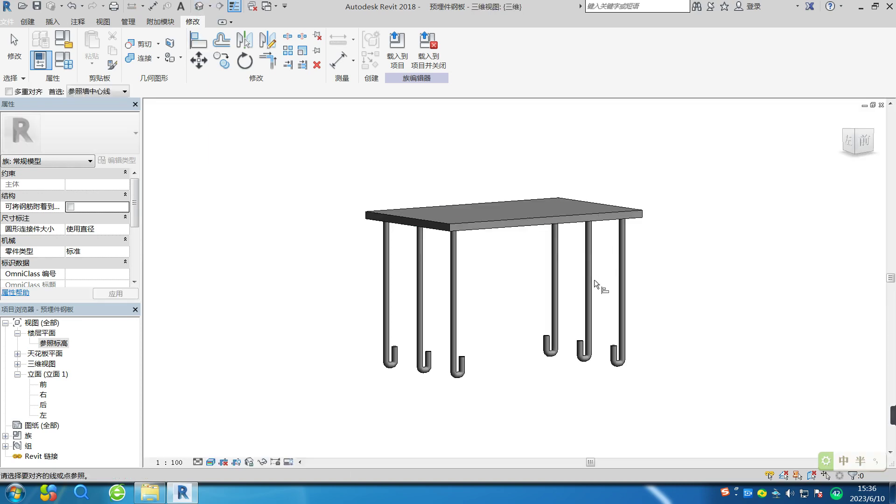
{"action": "middle_click_drag", "start_coordinate": [749, 341], "coordinate": [373, 299], "text": "shift"}
{"action": "left_click", "coordinate": [64, 60]}
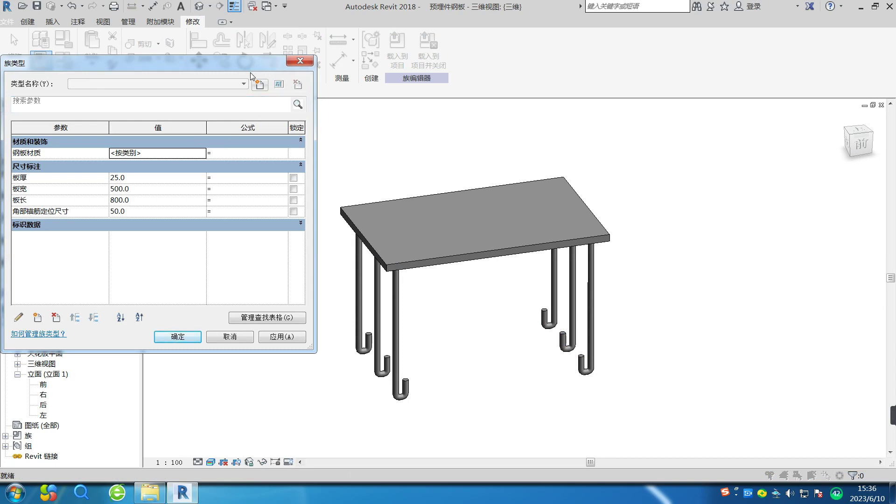
{"action": "left_click", "coordinate": [305, 62]}
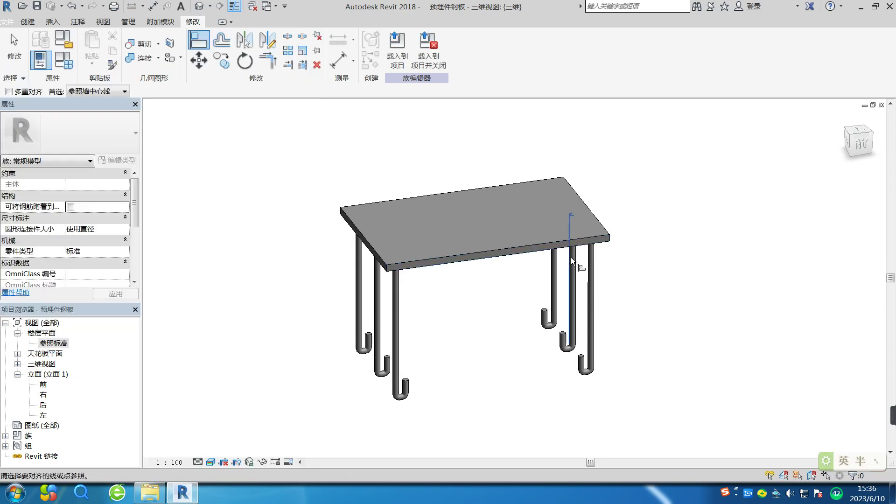
{"action": "key", "text": "Escape"}
{"action": "key", "text": "Escape"}
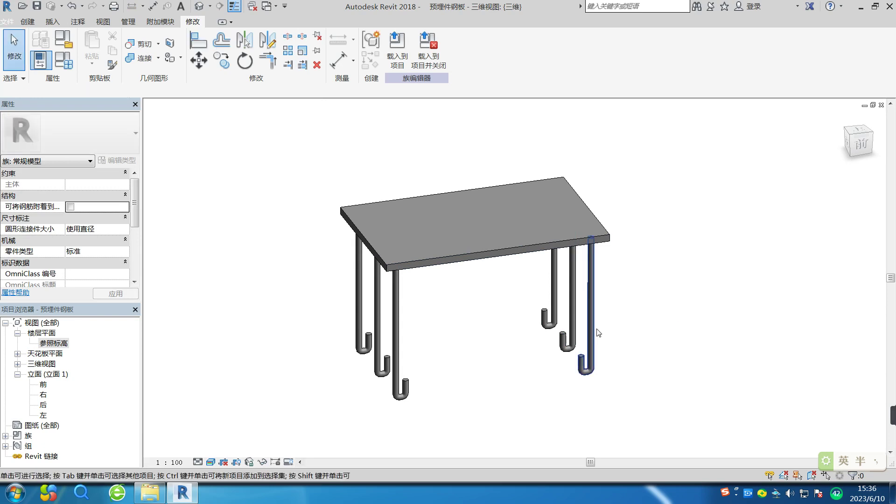
- Associate the front-right anchor bar's 锚筋半径 type property with a new family type parameter named 锚筋半径
{"action": "left_click", "coordinate": [595, 334]}
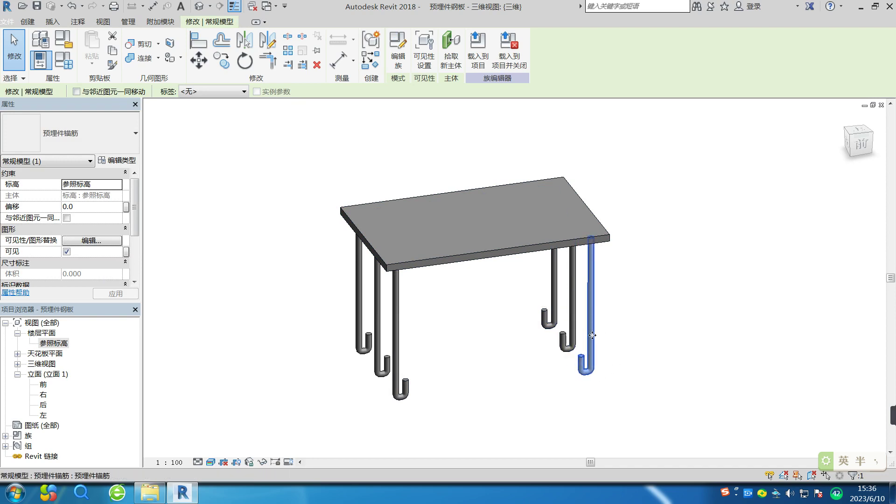
{"action": "left_click", "coordinate": [122, 161]}
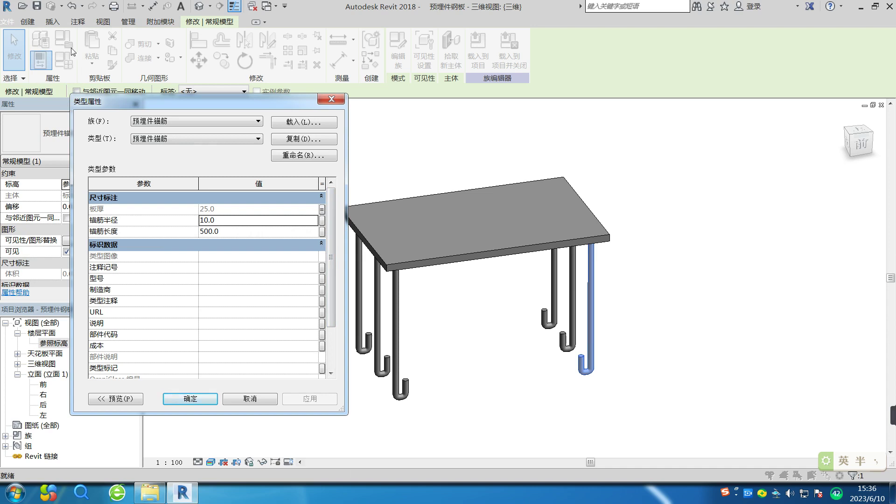
{"action": "left_click", "coordinate": [322, 220]}
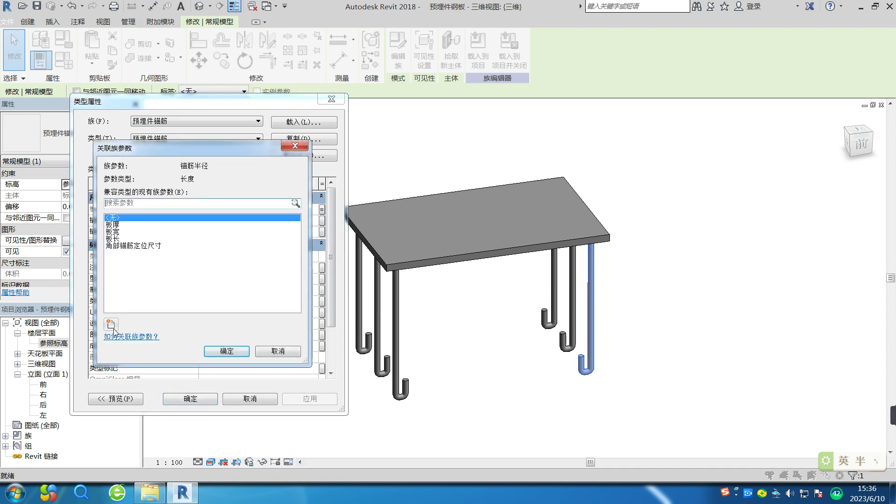
{"action": "left_click", "coordinate": [111, 324]}
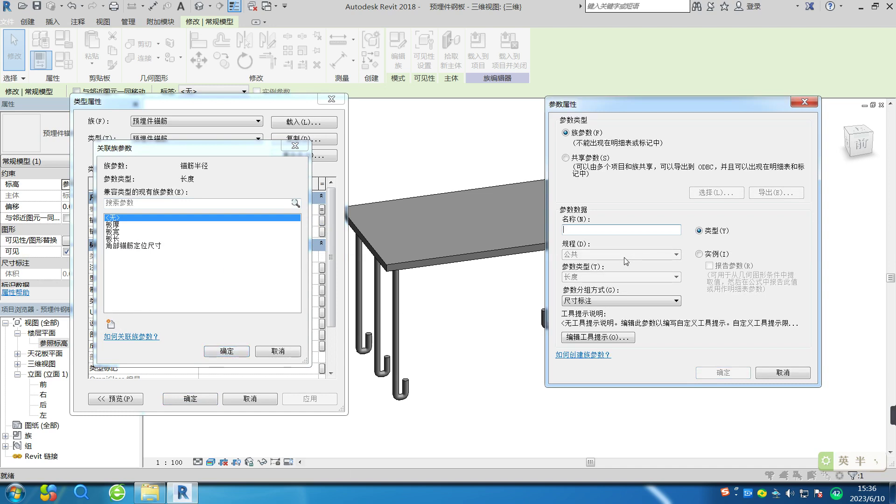
{"action": "type", "text": "mao"}
{"action": "key", "text": "BackSpace"}
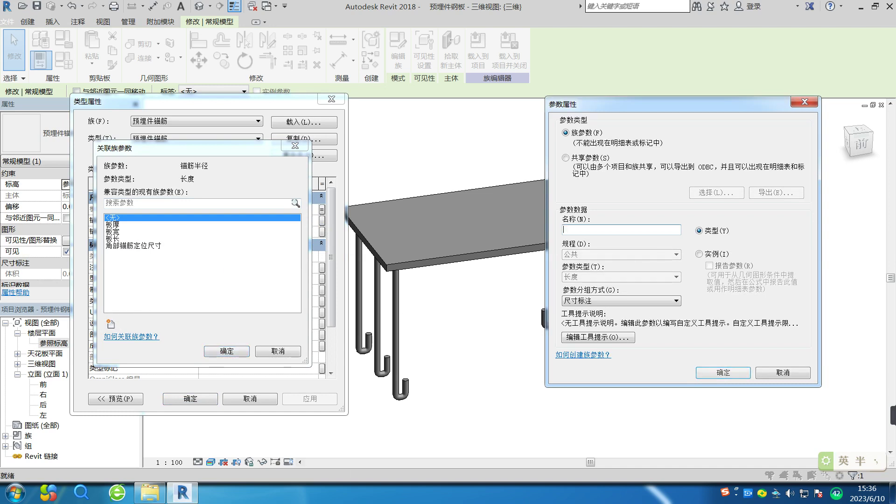
{"action": "type", "text": "maojin"}
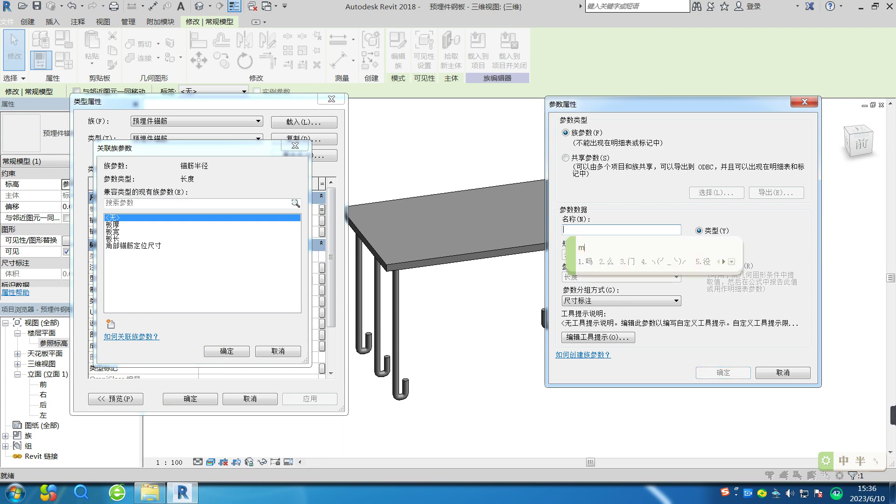
{"action": "key", "text": "space"}
{"action": "type", "text": "banjing"}
{"action": "key", "text": "space"}
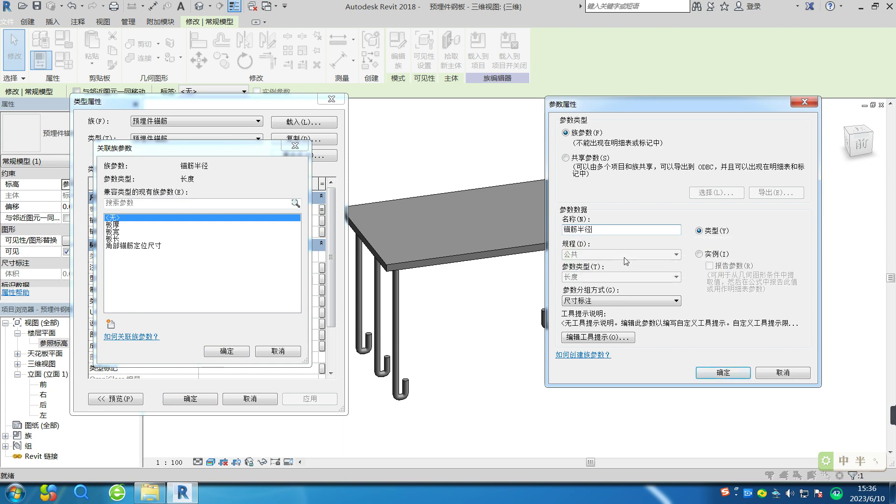
{"action": "left_click", "coordinate": [725, 370]}
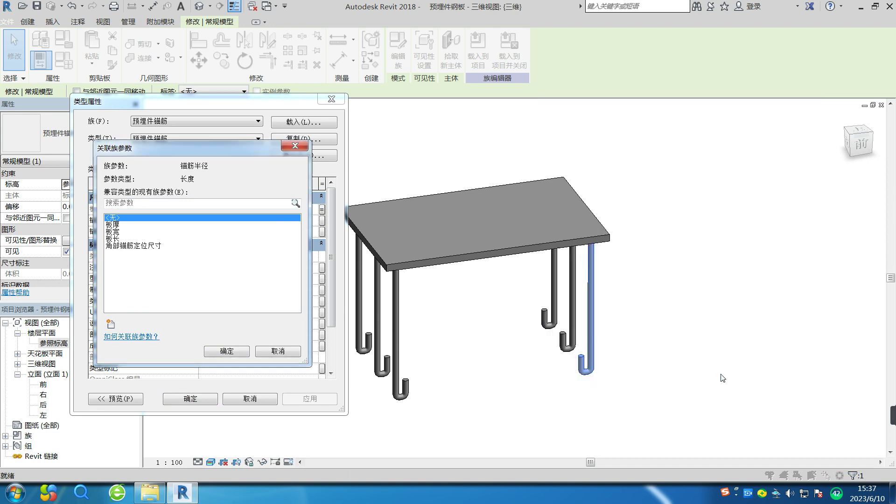
{"action": "left_click", "coordinate": [218, 353]}
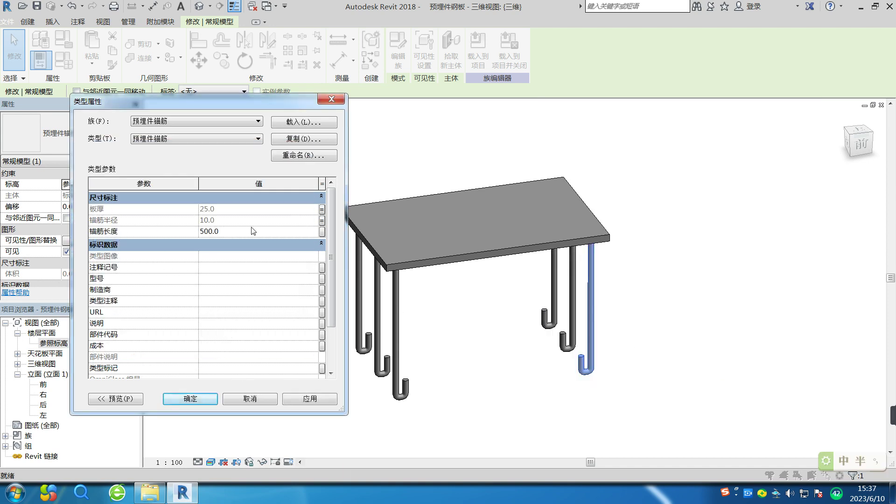
- Associate the anchor bar's 锚筋长度 type property with a new family type parameter named 锚筋长度 and apply the type properties
{"action": "left_click", "coordinate": [326, 234]}
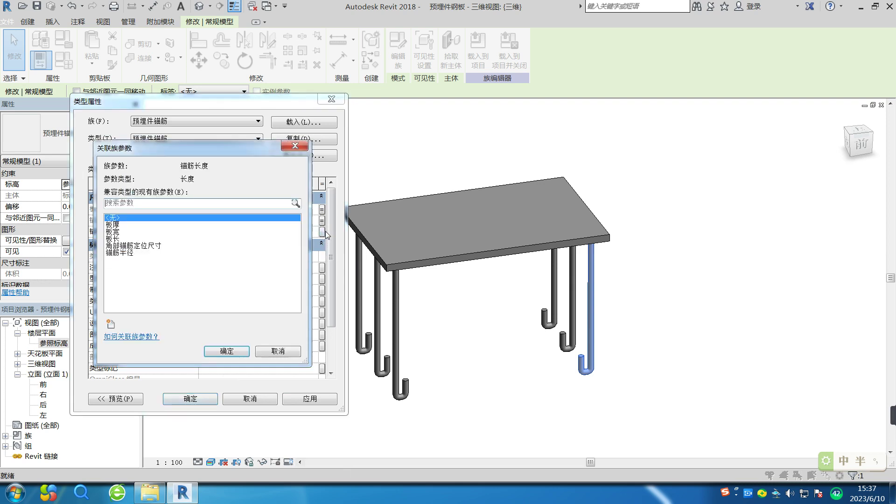
{"action": "left_click", "coordinate": [112, 325]}
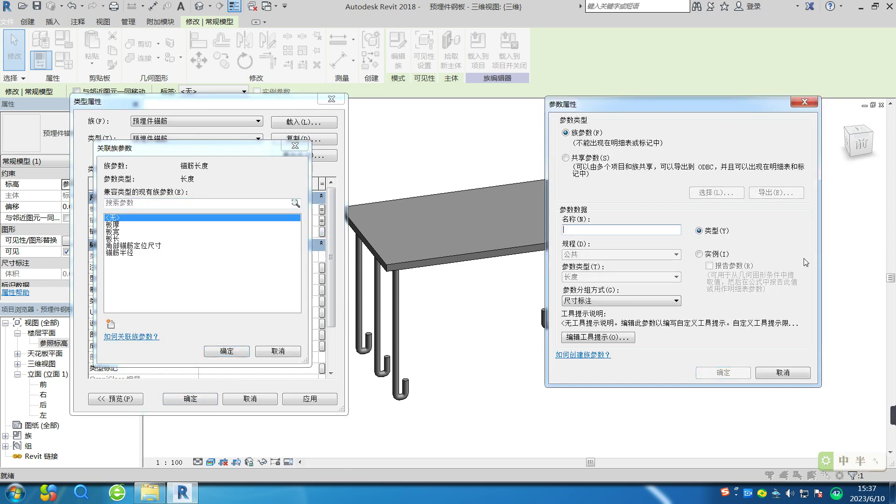
{"action": "type", "text": "maoj"}
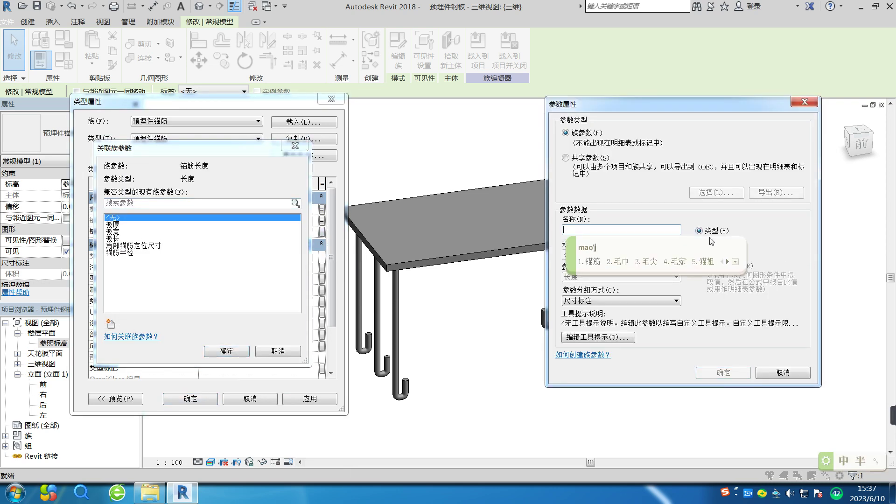
{"action": "key", "text": "space"}
{"action": "type", "text": "changdu"}
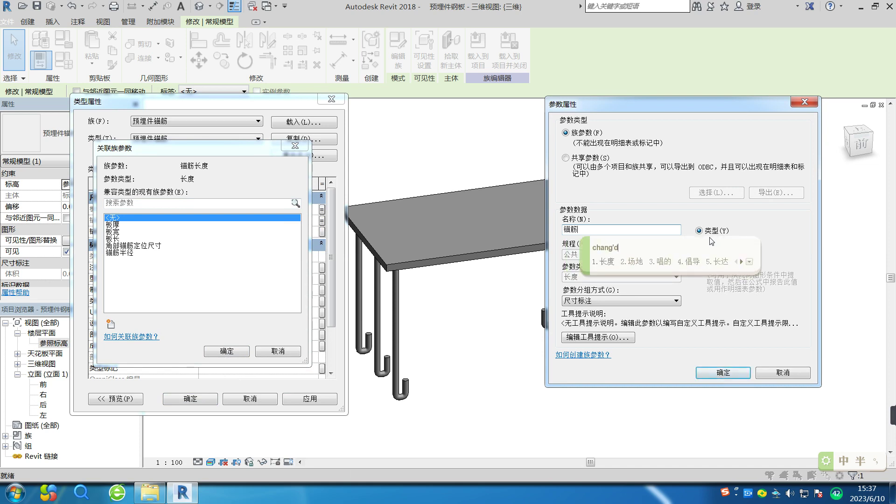
{"action": "key", "text": "space"}
{"action": "left_click", "coordinate": [724, 372]}
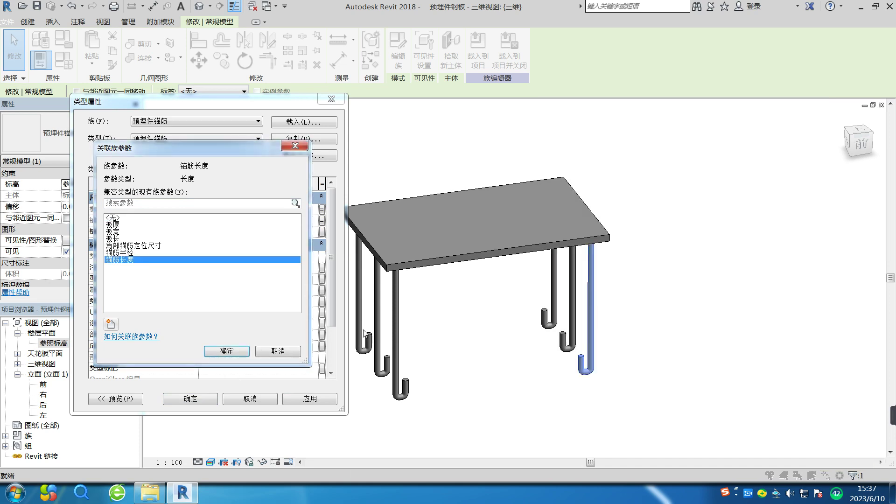
{"action": "left_click", "coordinate": [218, 352]}
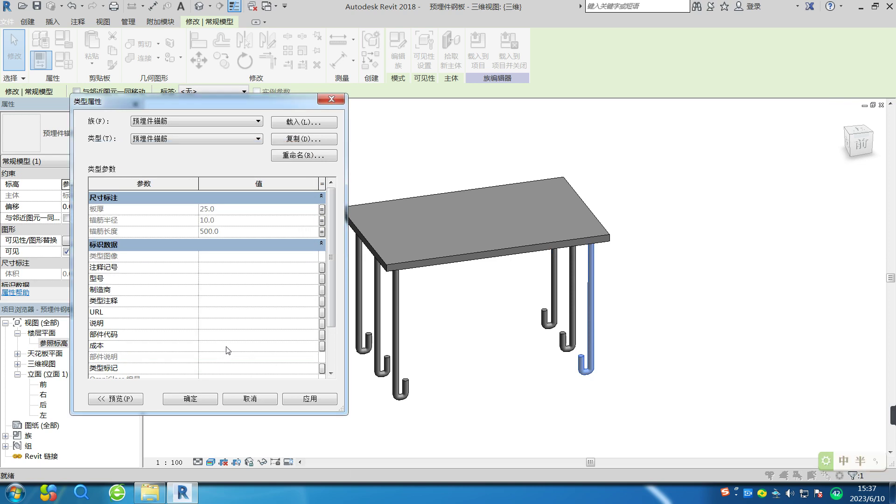
{"action": "left_click", "coordinate": [308, 399]}
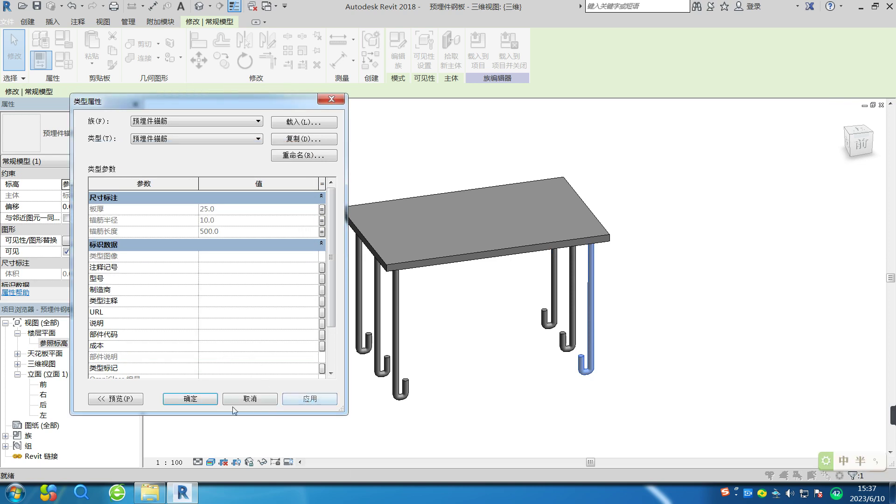
{"action": "left_click", "coordinate": [196, 400]}
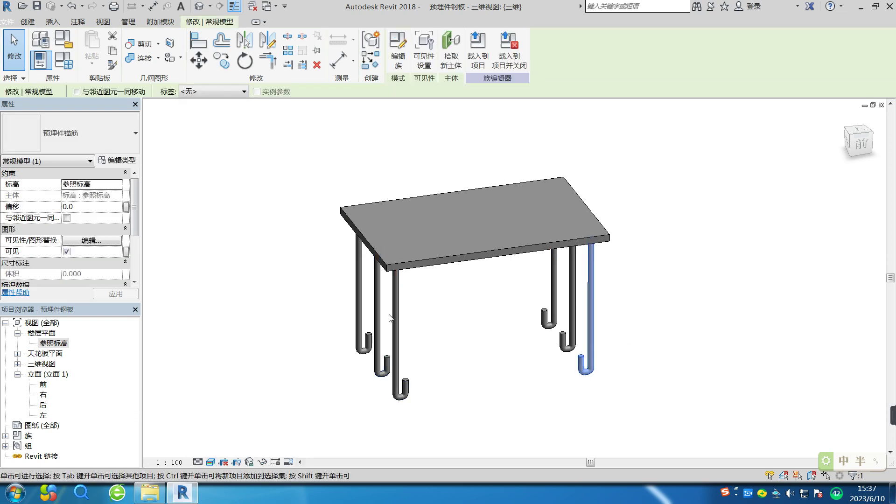
{"action": "left_click", "coordinate": [607, 290]}
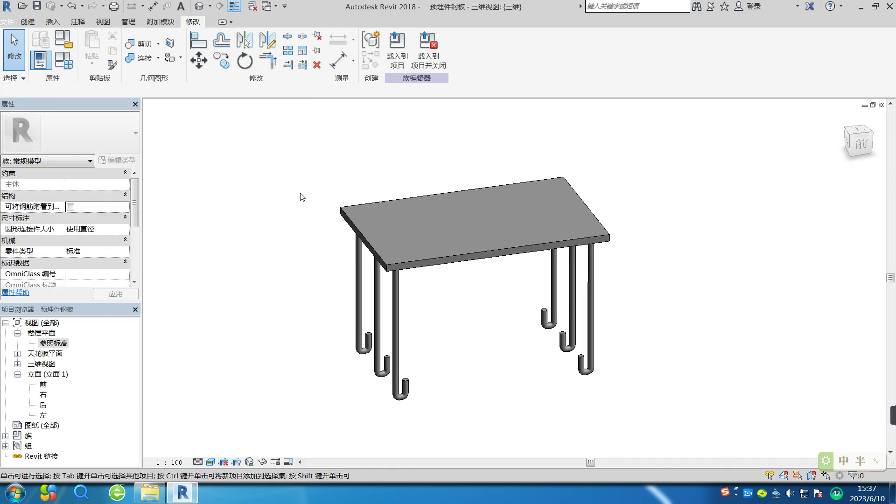
- Check the anchor radius and length parameters in the family types and in the front-left anchor bar's type properties
{"action": "left_click", "coordinate": [64, 38]}
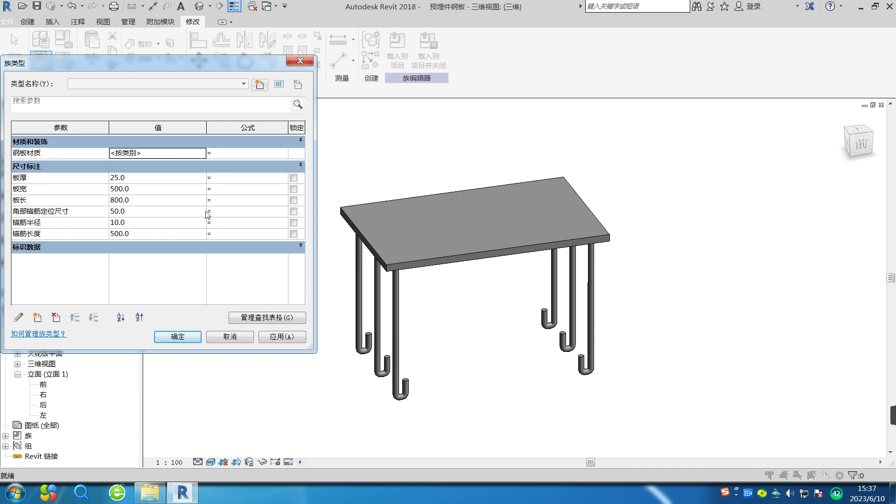
{"action": "left_click", "coordinate": [298, 60]}
{"action": "left_click", "coordinate": [399, 350]}
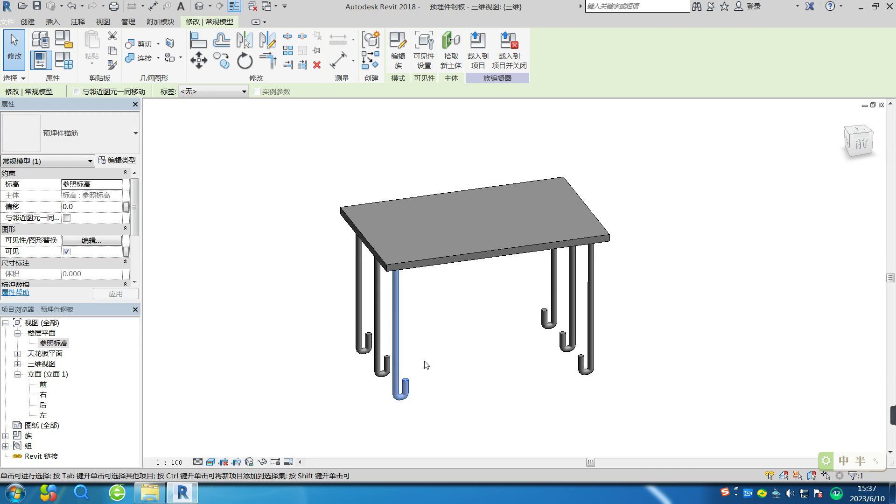
{"action": "left_click", "coordinate": [124, 161]}
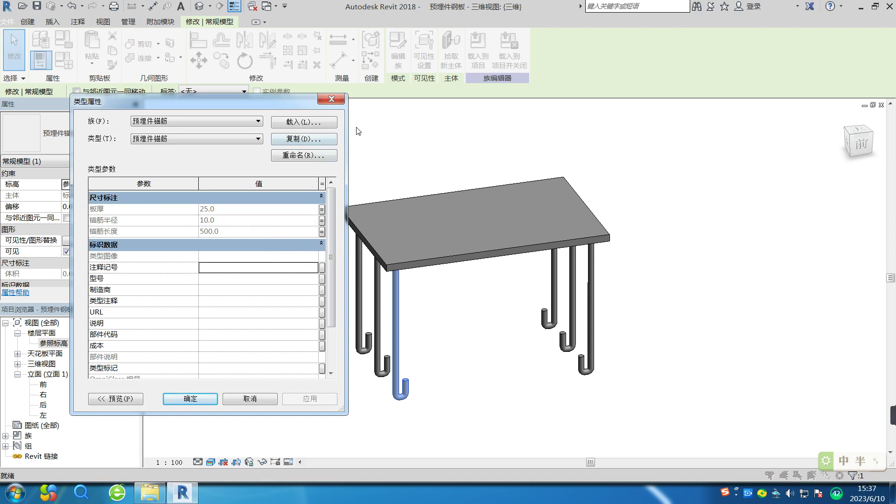
{"action": "left_click", "coordinate": [332, 99]}
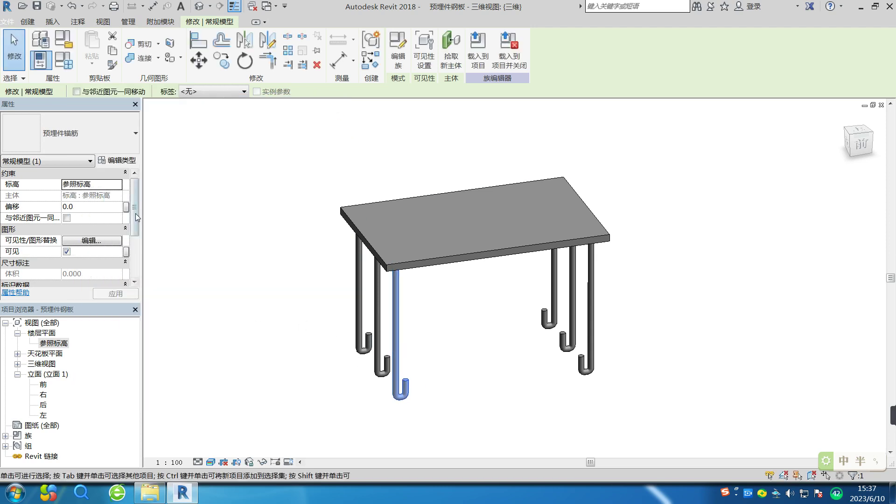
- Open the front-left anchor bar's nested family 预埋件锚筋 for editing
{"action": "left_click_drag", "start_coordinate": [136, 206], "coordinate": [156, 173]}
{"action": "left_click", "coordinate": [398, 66]}
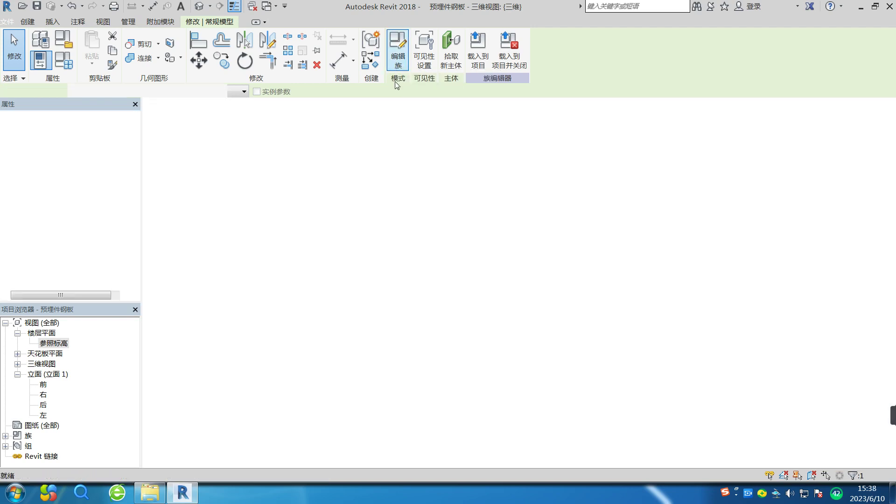
{"action": "scroll", "coordinate": [526, 253], "scroll_direction": "down", "scroll_amount": 3}
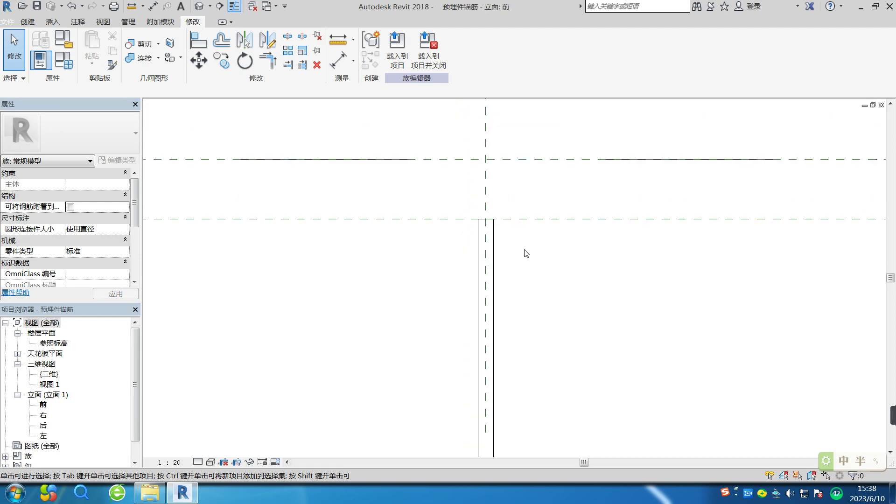
{"action": "scroll", "coordinate": [560, 316], "scroll_direction": "down", "scroll_amount": 2}
{"action": "middle_click_drag", "start_coordinate": [601, 316], "coordinate": [513, 237]}
{"action": "scroll", "coordinate": [513, 237], "scroll_direction": "up", "scroll_amount": 1}
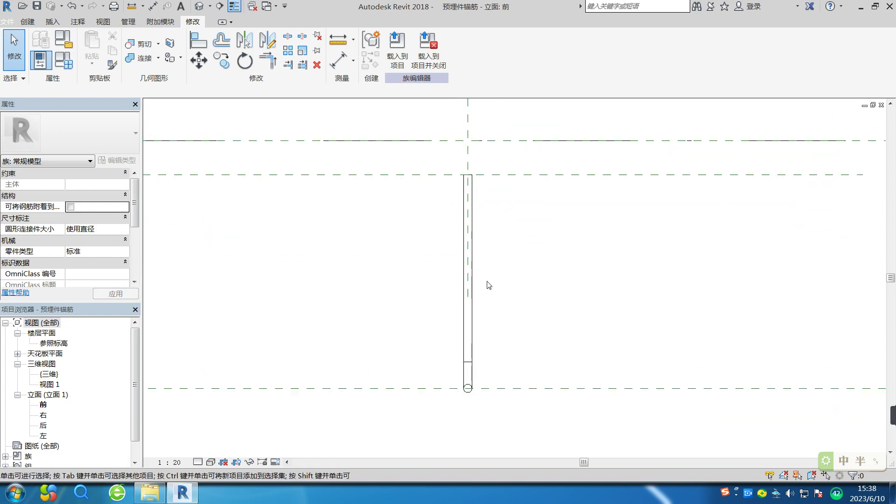
- Associate the anchor bar sweep's material with a new family type parameter named 锚筋材质
{"action": "left_click", "coordinate": [469, 280]}
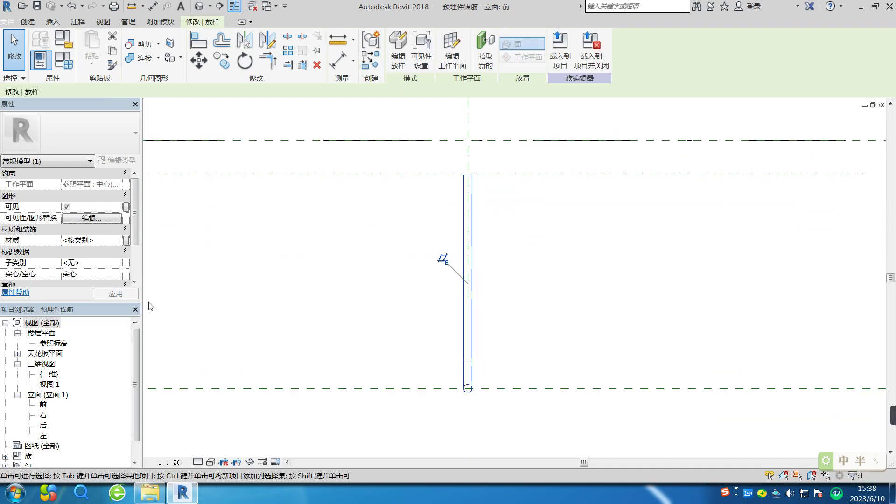
{"action": "left_click", "coordinate": [126, 241]}
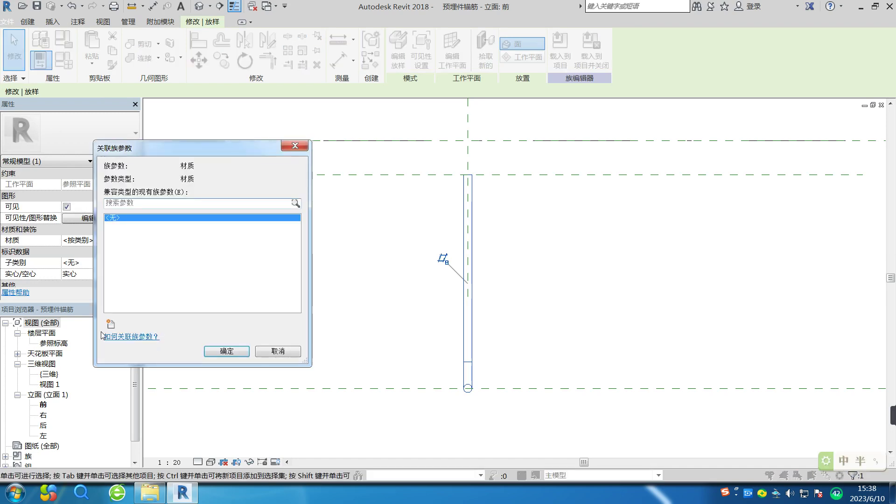
{"action": "left_click", "coordinate": [111, 324]}
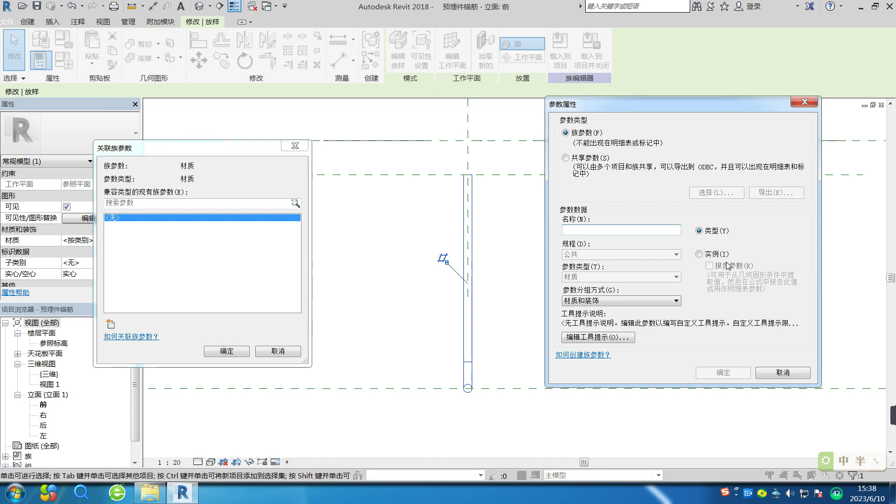
{"action": "type", "text": "maoc"}
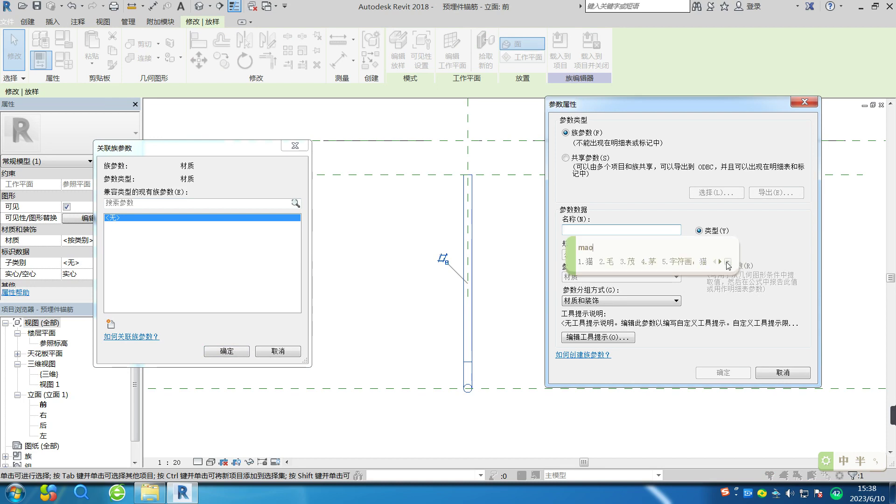
{"action": "key", "text": "BackSpace"}
{"action": "type", "text": "j"}
{"action": "key", "text": "space"}
{"action": "type", "text": "caiz"}
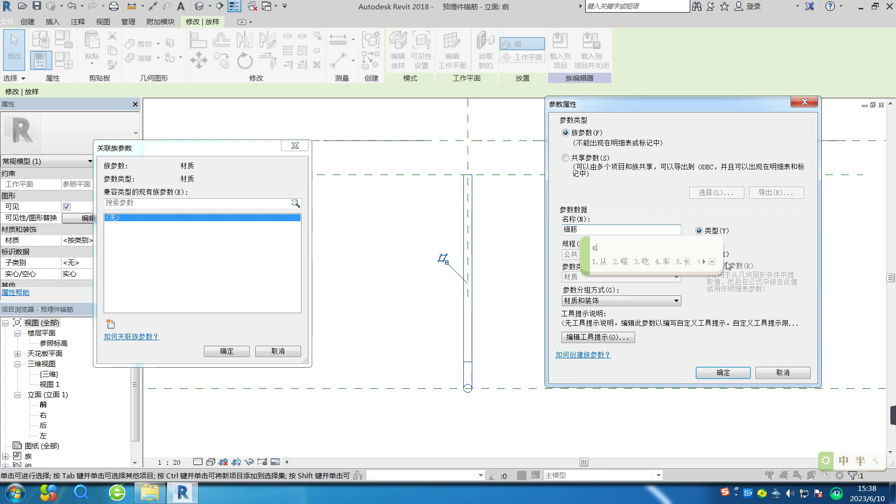
{"action": "key", "text": "space"}
{"action": "type", "text": "·1"}
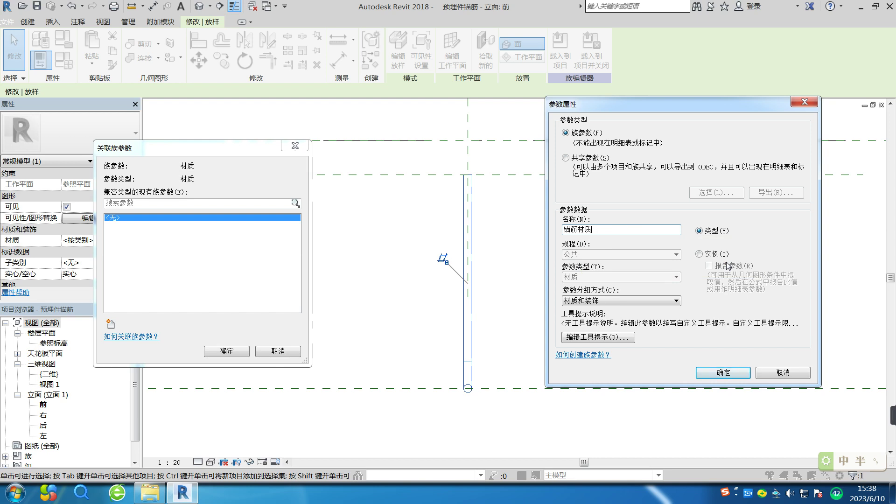
{"action": "left_click", "coordinate": [725, 378]}
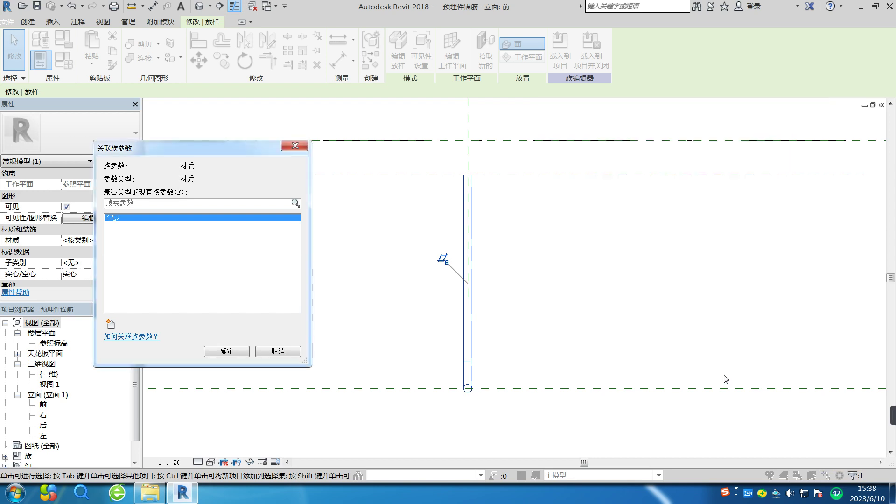
{"action": "left_click", "coordinate": [227, 351]}
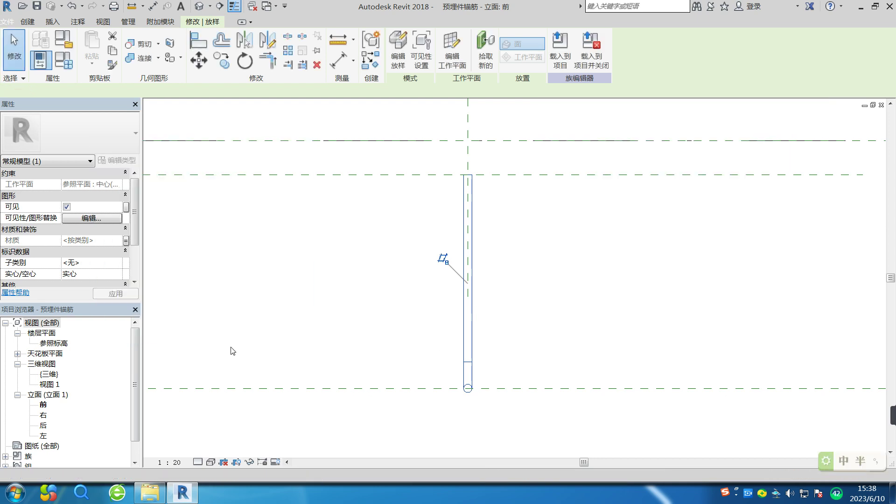
- Load the edited anchor bar family into the plate family, overwriting the existing version and its parameter values
{"action": "left_click", "coordinate": [557, 60]}
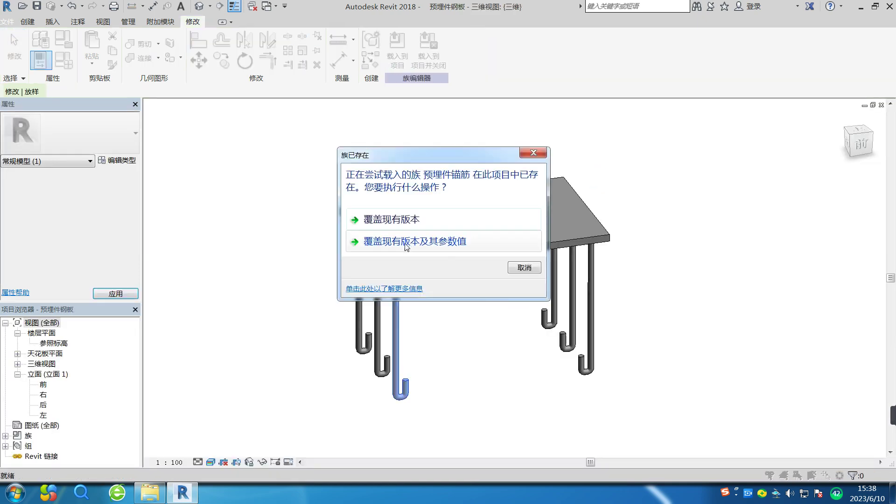
{"action": "left_click", "coordinate": [397, 242]}
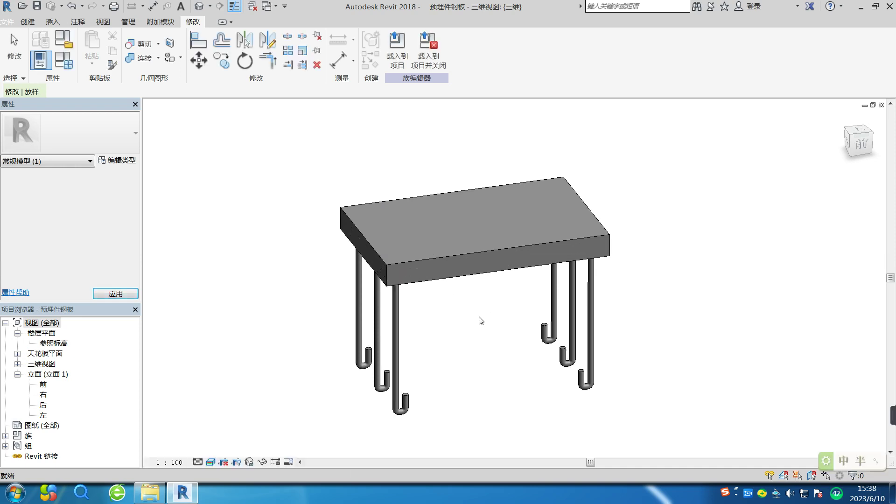
- Associate the front-left anchor bar's 锚筋材质 type property with a new plate-family type parameter named 锚筋材质
{"action": "left_click", "coordinate": [395, 346]}
{"action": "left_click", "coordinate": [116, 161]}
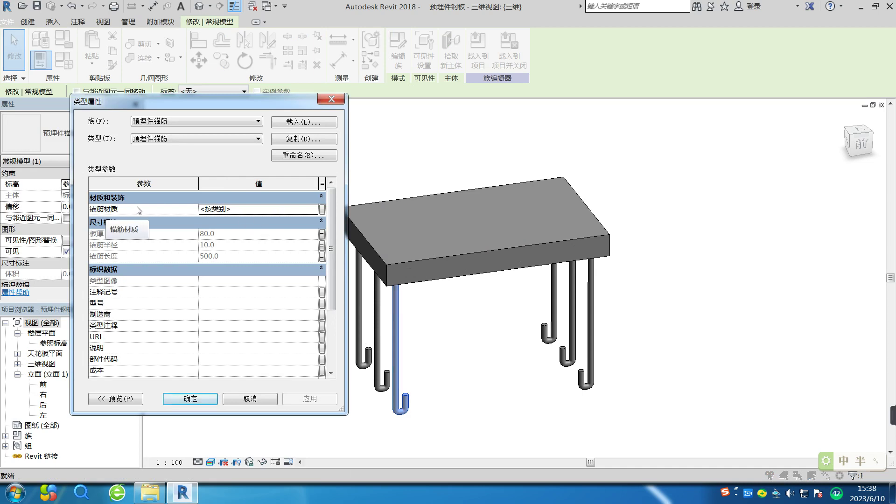
{"action": "left_click", "coordinate": [322, 210]}
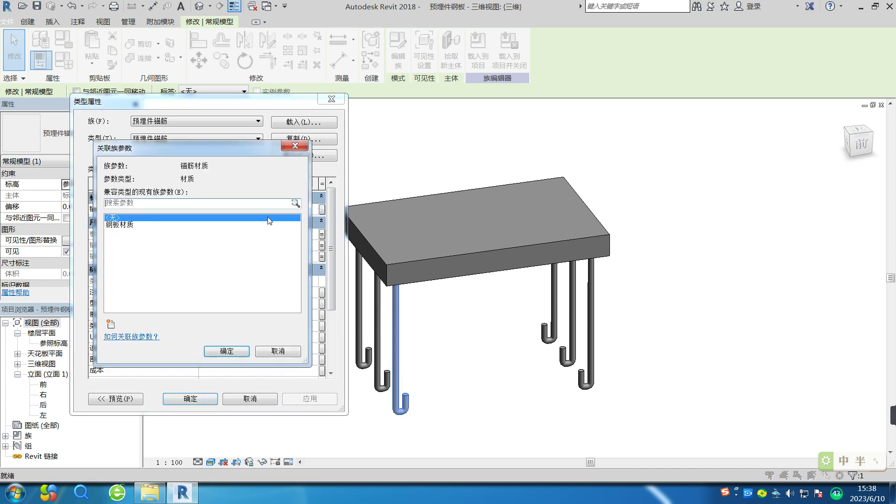
{"action": "left_click", "coordinate": [112, 324]}
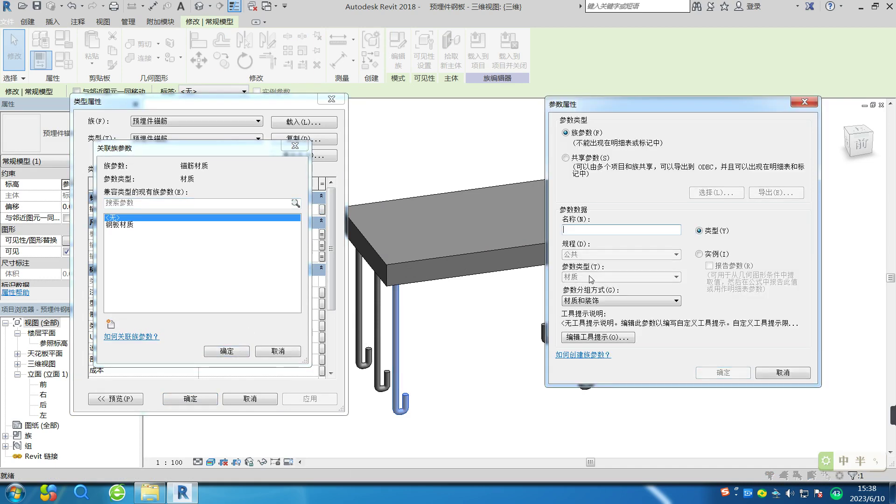
{"action": "type", "text": "锚筋"}
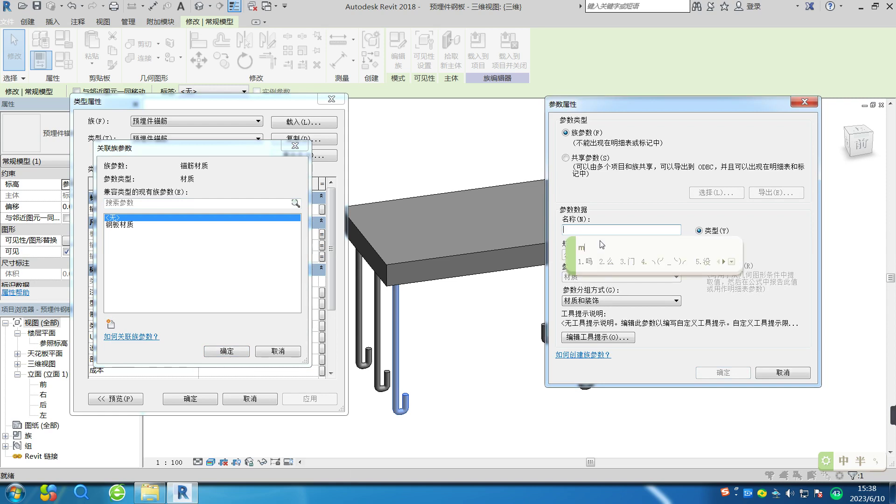
{"action": "type", "text": "材质"}
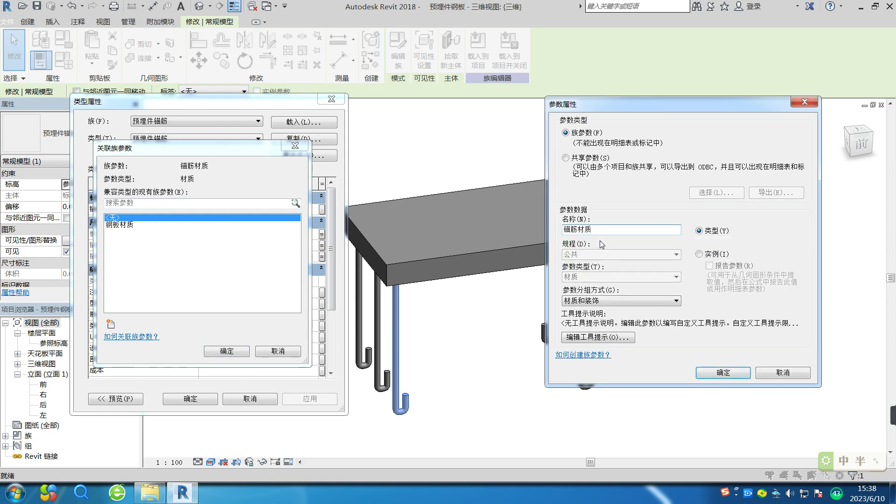
{"action": "left_click", "coordinate": [723, 373]}
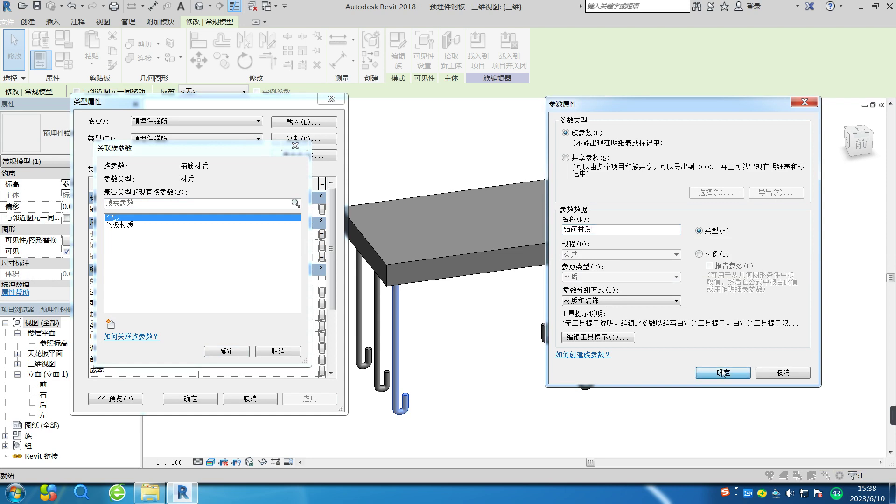
{"action": "left_click", "coordinate": [222, 350]}
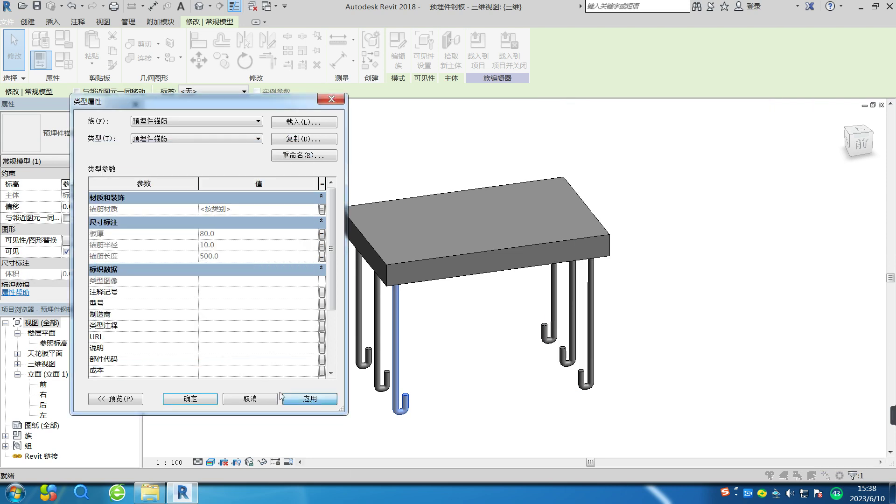
{"action": "left_click", "coordinate": [196, 400]}
{"action": "left_click", "coordinate": [462, 375]}
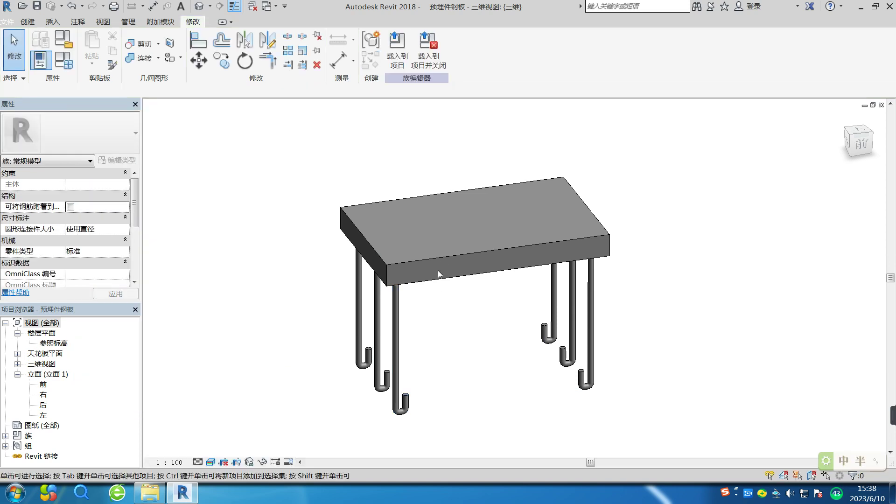
- In the family types, set 板厚 to 20, 板宽 to 250, 板长 to 350 and 角部锚筋定位尺寸 to 30
{"action": "left_click", "coordinate": [444, 257]}
{"action": "key", "text": "Escape"}
{"action": "left_click", "coordinate": [64, 59]}
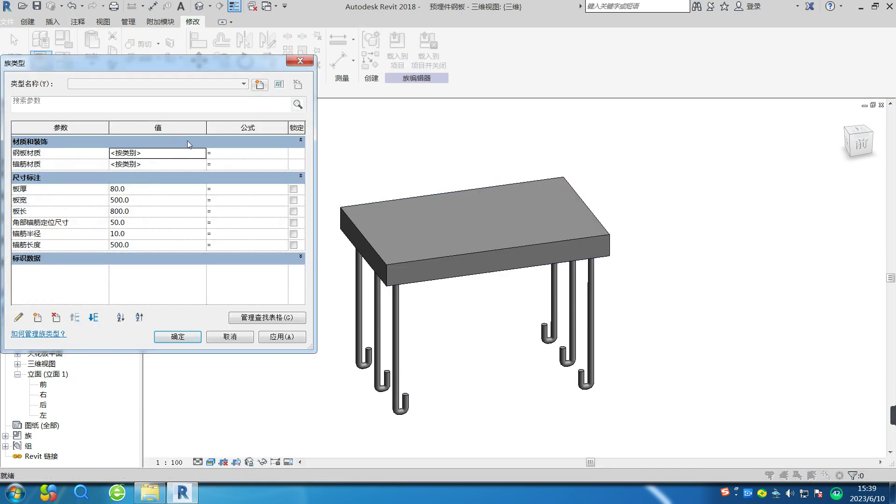
{"action": "left_click", "coordinate": [137, 189]}
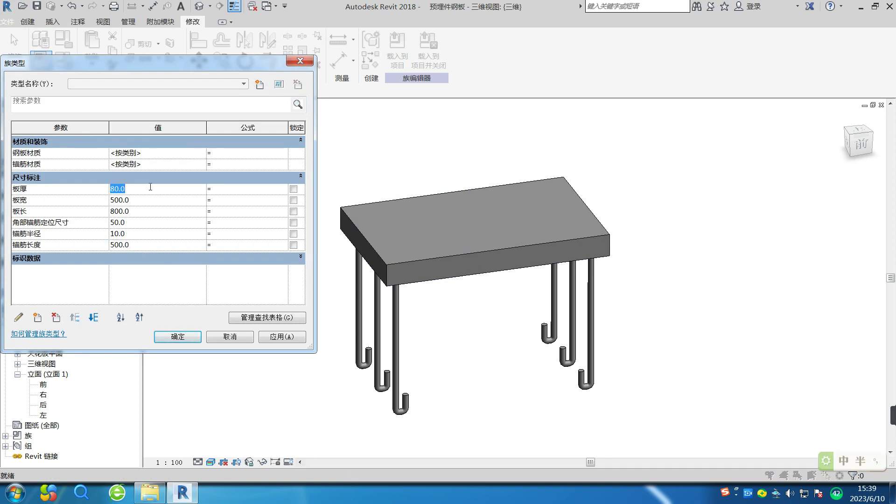
{"action": "type", "text": "20"}
{"action": "left_click", "coordinate": [141, 202]}
{"action": "type", "text": "25"}
{"action": "left_click", "coordinate": [143, 212]}
{"action": "type", "text": "350"}
{"action": "left_click", "coordinate": [148, 224]}
{"action": "type", "text": "30"}
- Set 锚筋半径 to 11 and 锚筋长度 to 450, and apply the family type values
{"action": "left_click", "coordinate": [139, 233]}
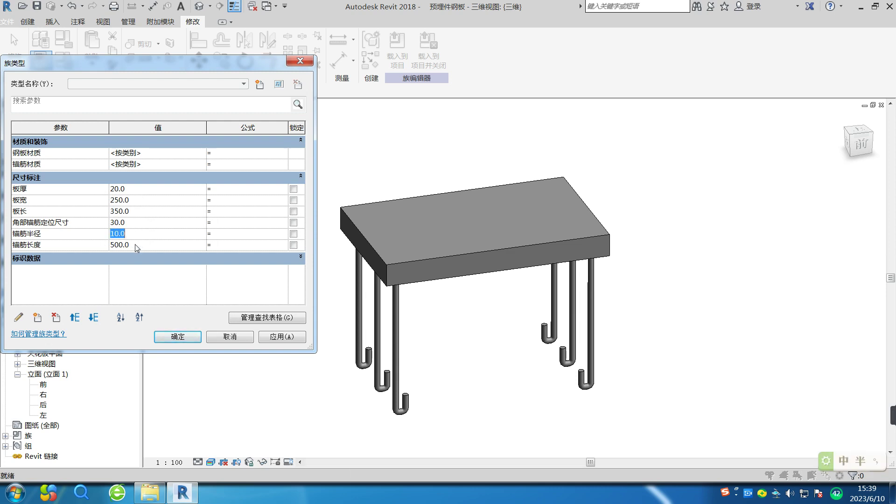
{"action": "type", "text": "11"}
{"action": "left_click", "coordinate": [142, 245]}
{"action": "type", "text": "450"}
{"action": "left_click", "coordinate": [277, 340]}
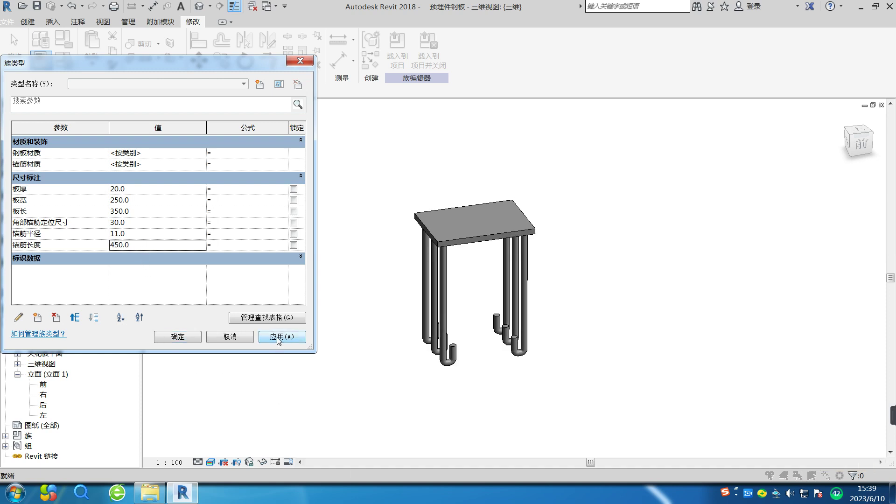
{"action": "left_click", "coordinate": [178, 337]}
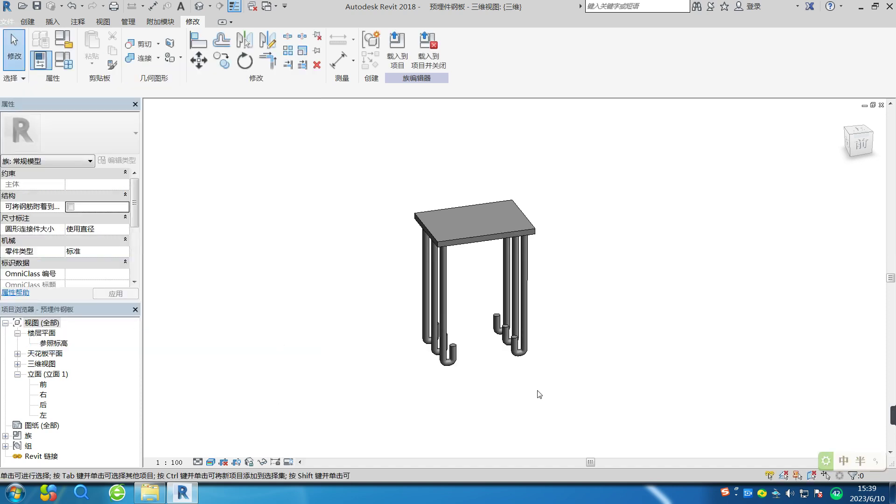
- Open the project file 拉膜结构车棚.rvt
{"action": "middle_click_drag", "start_coordinate": [540, 395], "coordinate": [576, 387], "text": "shift"}
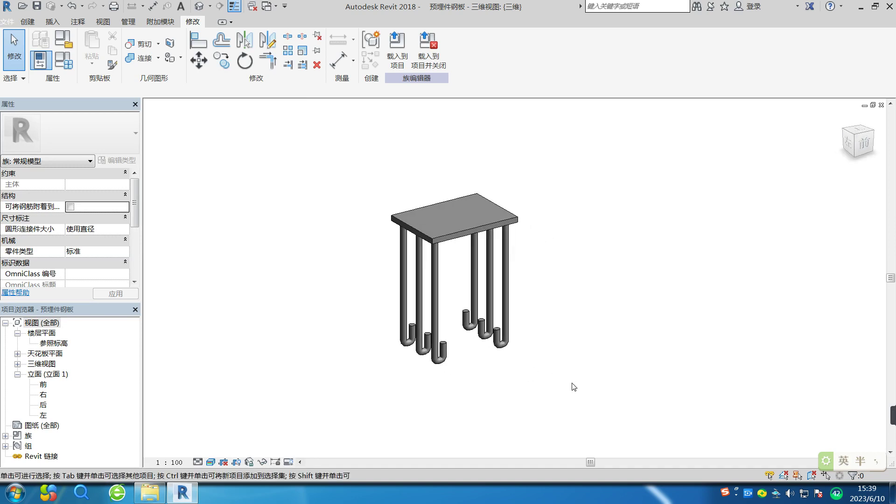
{"action": "scroll", "coordinate": [558, 343], "scroll_direction": "down", "scroll_amount": 1}
{"action": "middle_click_drag", "start_coordinate": [552, 334], "coordinate": [573, 317]}
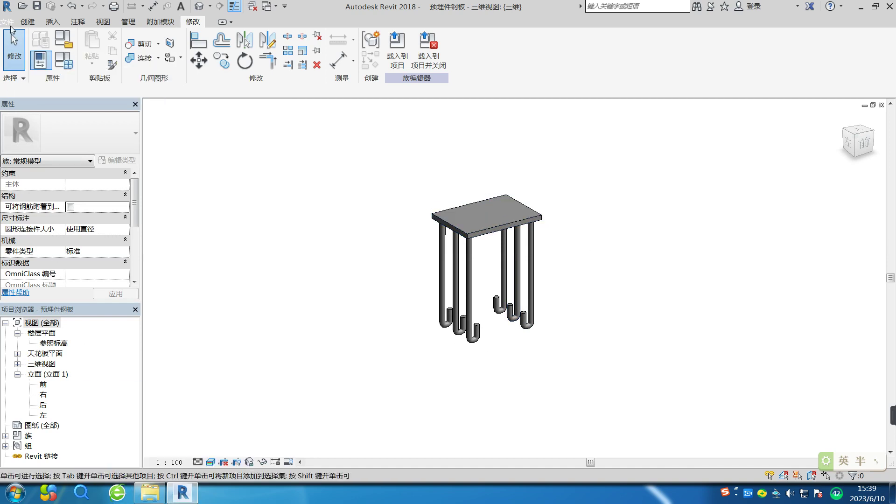
{"action": "key", "text": "alt+f"}
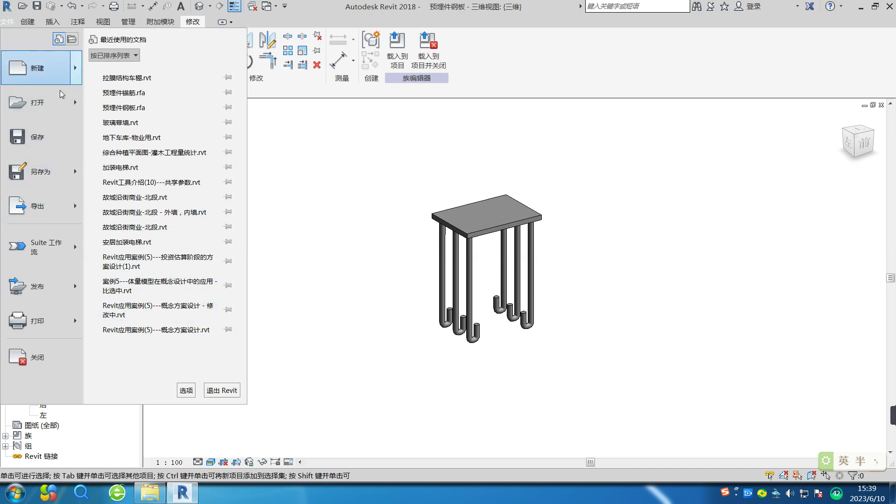
{"action": "mouse_move", "coordinate": [78, 111]}
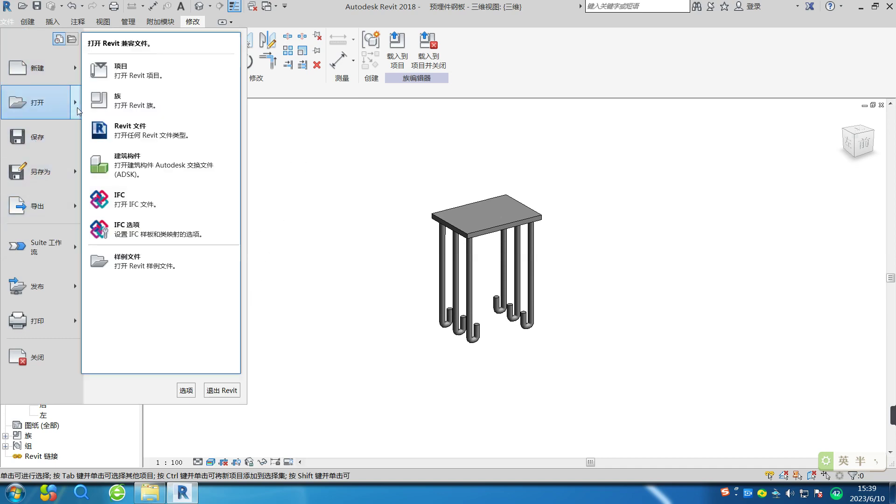
{"action": "left_click", "coordinate": [136, 75]}
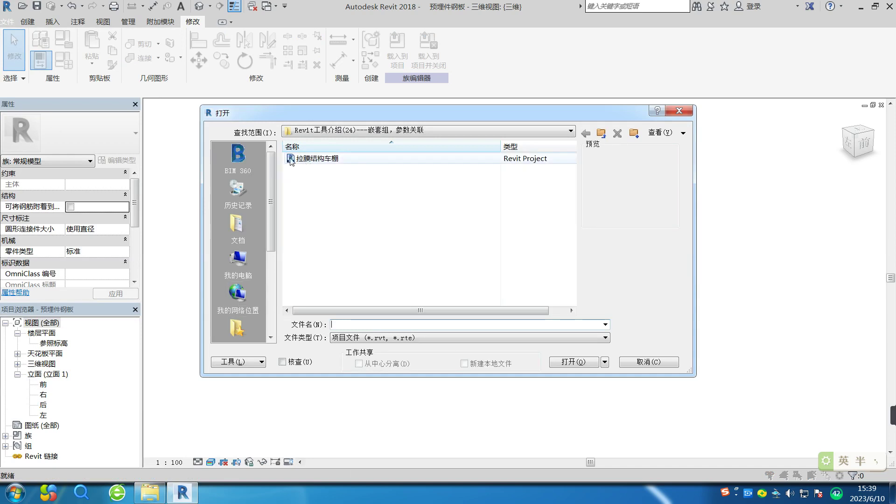
{"action": "left_click", "coordinate": [296, 158]}
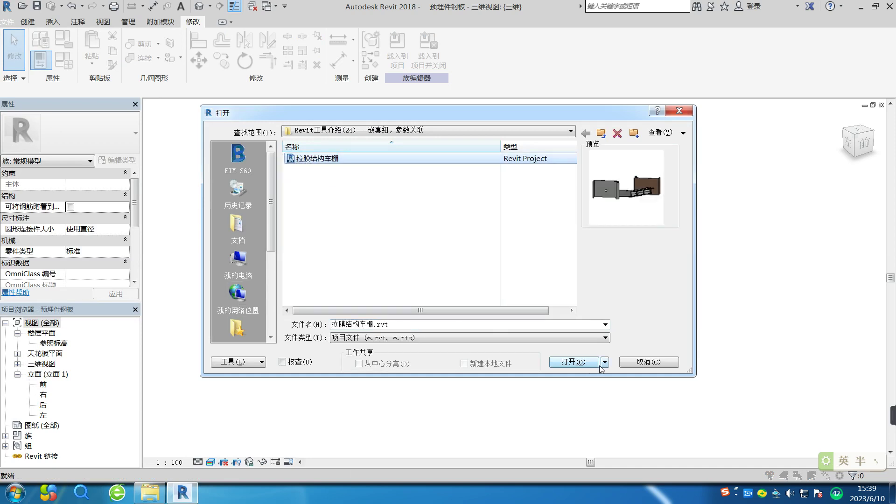
{"action": "left_click", "coordinate": [577, 364]}
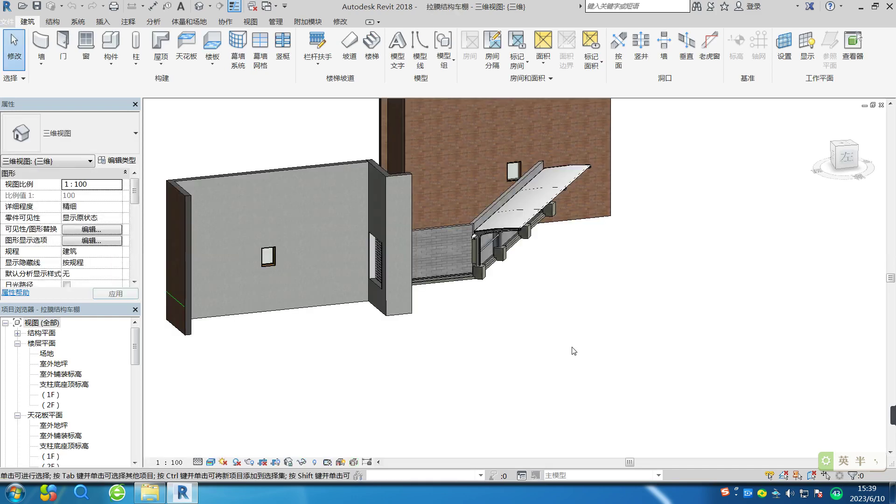
- Examine the concrete piers and column bases of the carport in the 3D view
{"action": "middle_click_drag", "start_coordinate": [524, 288], "coordinate": [480, 250], "text": "shift"}
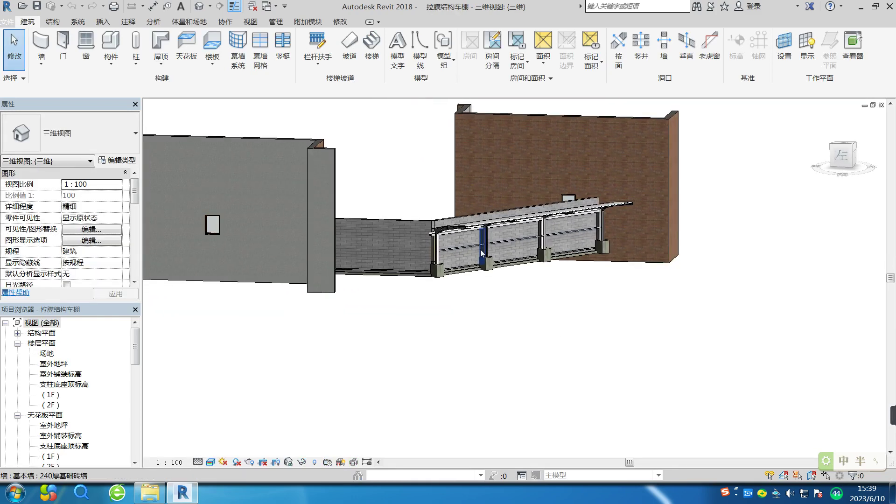
{"action": "scroll", "coordinate": [479, 251], "scroll_direction": "up", "scroll_amount": 4}
{"action": "scroll", "coordinate": [368, 299], "scroll_direction": "up", "scroll_amount": 5}
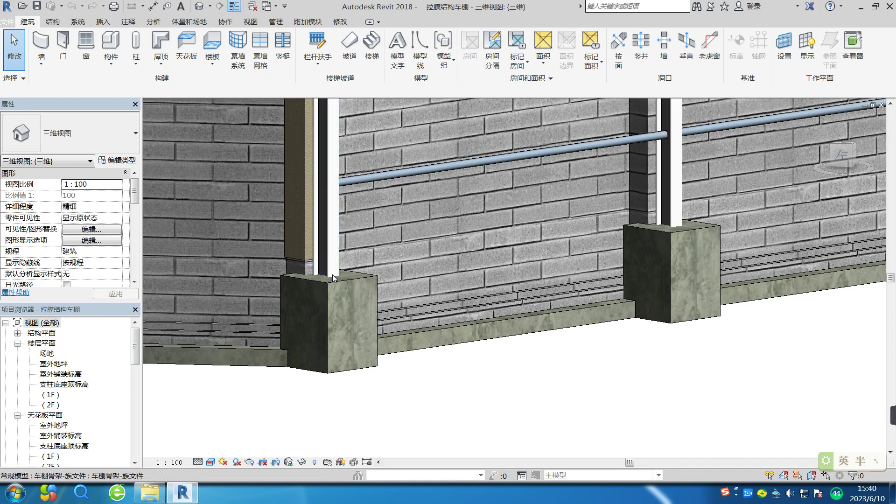
{"action": "scroll", "coordinate": [335, 260], "scroll_direction": "down", "scroll_amount": 1}
{"action": "scroll", "coordinate": [378, 260], "scroll_direction": "up", "scroll_amount": 4}
{"action": "middle_click_drag", "start_coordinate": [441, 263], "coordinate": [259, 230]}
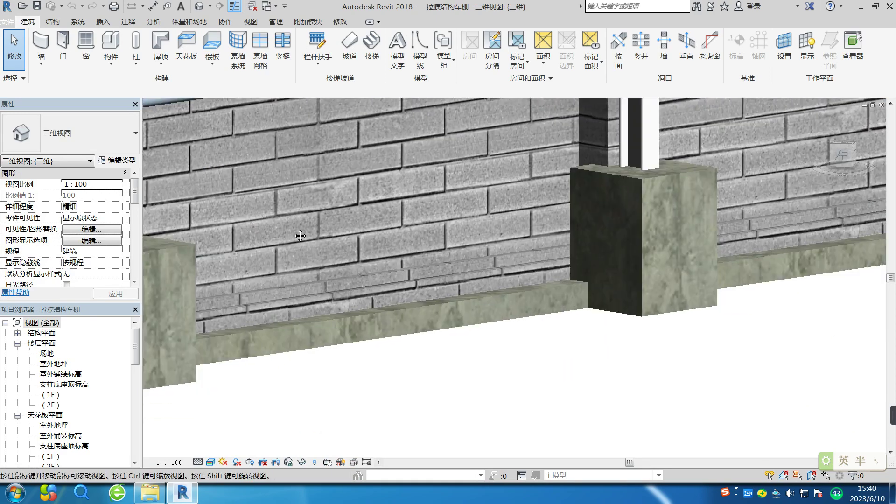
{"action": "scroll", "coordinate": [258, 230], "scroll_direction": "up", "scroll_amount": 1}
{"action": "scroll", "coordinate": [707, 159], "scroll_direction": "down", "scroll_amount": 3}
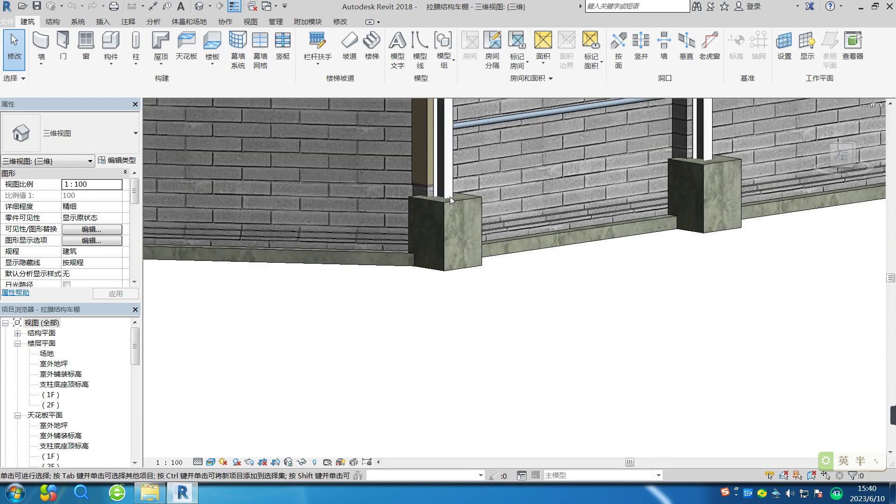
{"action": "scroll", "coordinate": [454, 198], "scroll_direction": "up", "scroll_amount": 3}
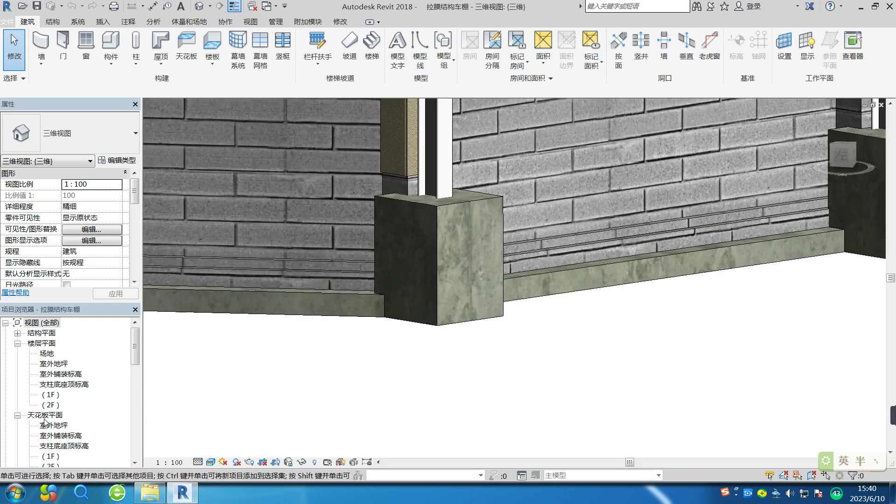
- Open the 1F floor plan and temporarily hide the 车棚顶拉膜 roof membrane covering the columns
{"action": "double_click", "coordinate": [50, 395]}
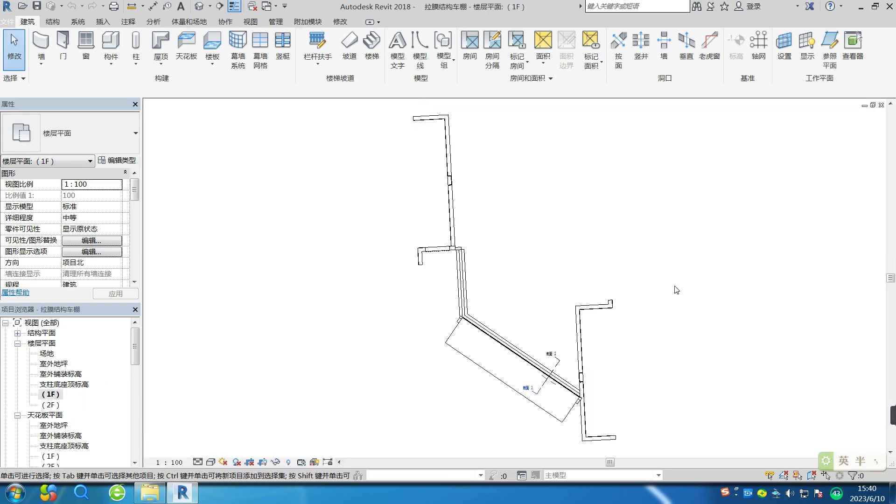
{"action": "scroll", "coordinate": [535, 385], "scroll_direction": "up", "scroll_amount": 5}
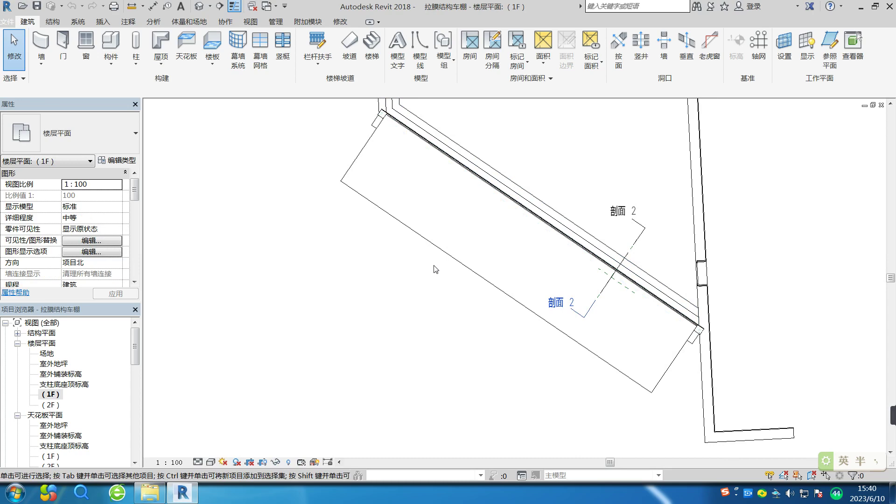
{"action": "left_click", "coordinate": [460, 267]}
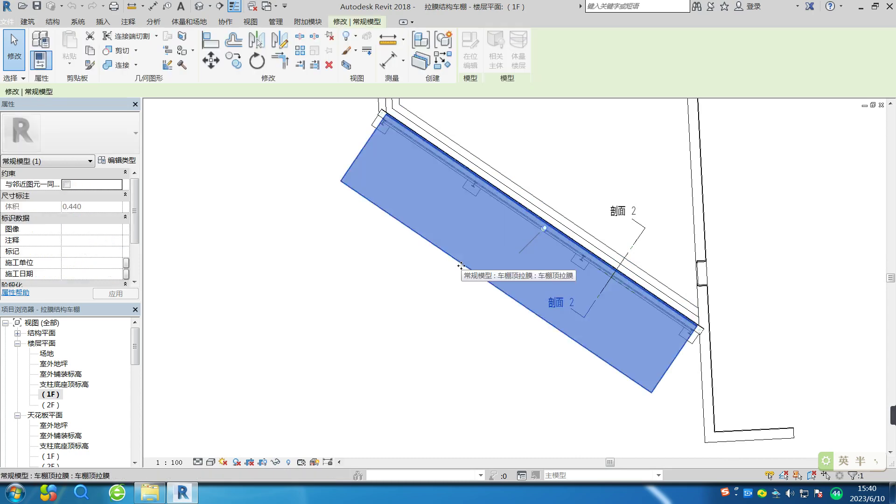
{"action": "key", "text": "h"}
{"action": "key", "text": "h"}
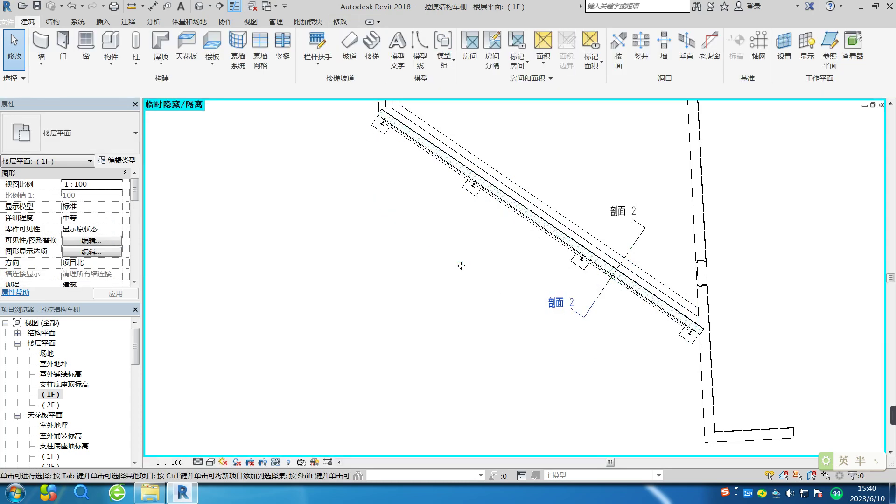
{"action": "middle_click_drag", "start_coordinate": [430, 259], "coordinate": [378, 328]}
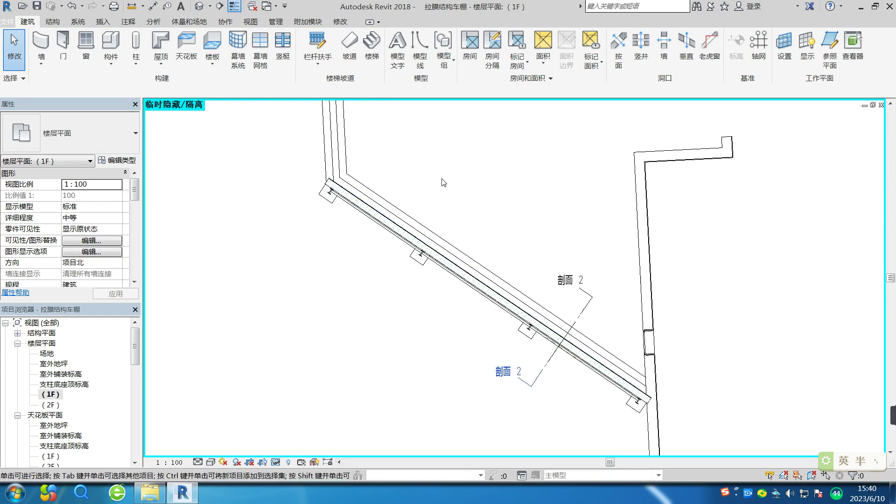
- Switch to the 3D view of the 预埋件钢板 family and load it into the project 拉膜结构车棚.rvt
{"action": "left_click", "coordinate": [275, 7]}
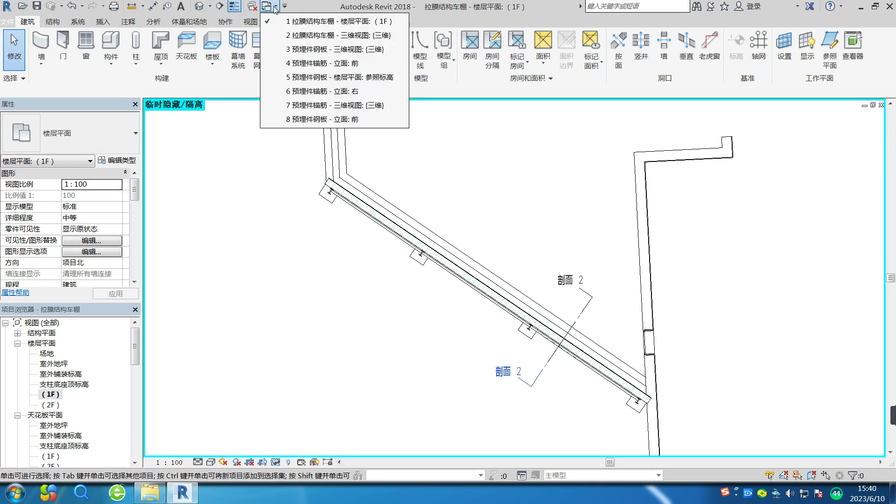
{"action": "left_click", "coordinate": [311, 49]}
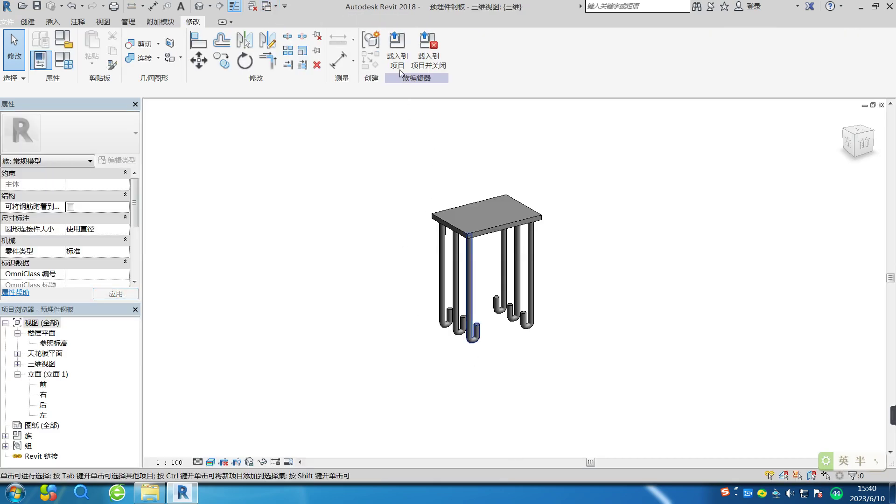
{"action": "left_click", "coordinate": [399, 66]}
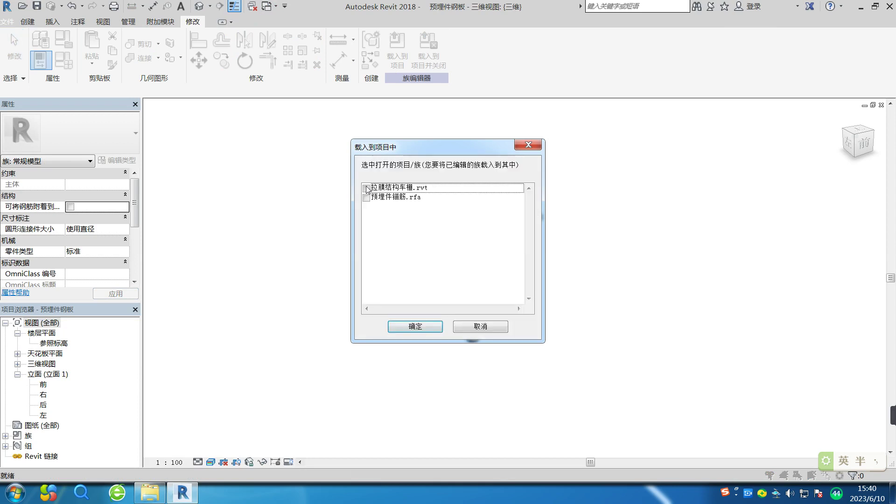
{"action": "left_click", "coordinate": [367, 189]}
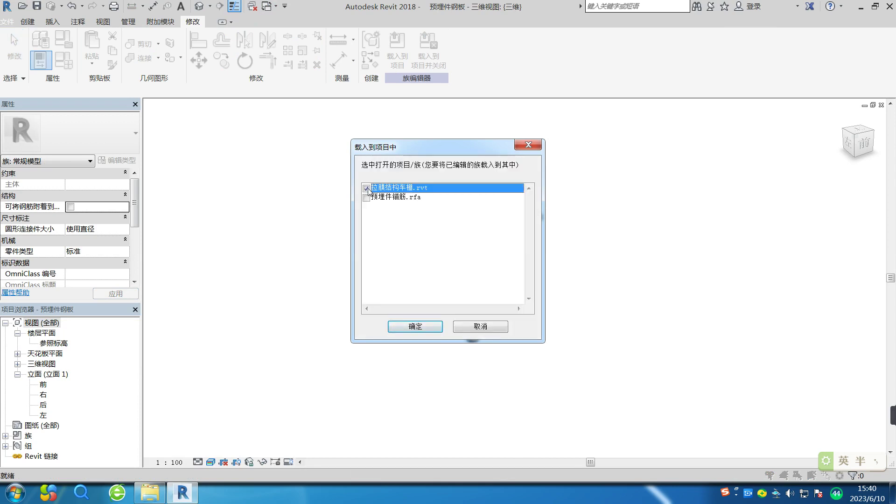
{"action": "left_click", "coordinate": [423, 327]}
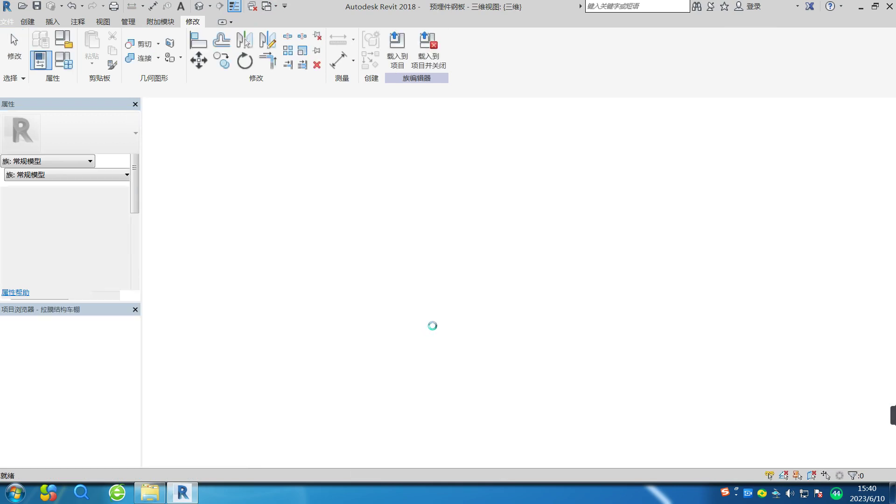
- Place one 预埋件钢板 instance in the 1F plan just below the upper-left column pier
{"action": "scroll", "coordinate": [415, 306], "scroll_direction": "up", "scroll_amount": 1}
{"action": "middle_click_drag", "start_coordinate": [462, 321], "coordinate": [617, 363]}
{"action": "middle_click_drag", "start_coordinate": [426, 233], "coordinate": [515, 331]}
{"action": "scroll", "coordinate": [507, 322], "scroll_direction": "up", "scroll_amount": 1}
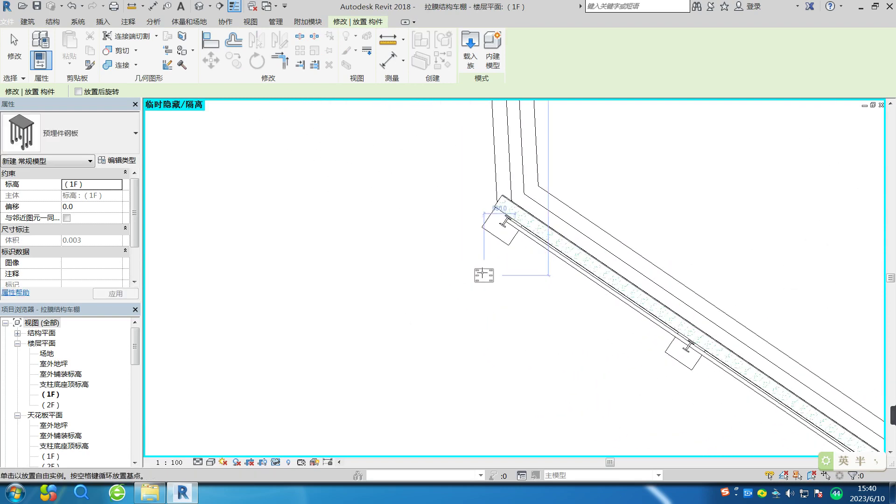
{"action": "left_click", "coordinate": [473, 269]}
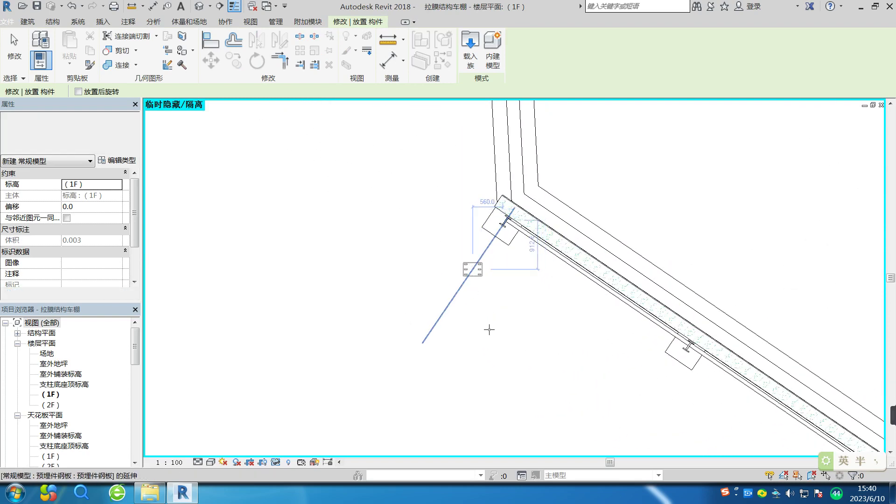
{"action": "key", "text": "Escape"}
{"action": "key", "text": "Escape"}
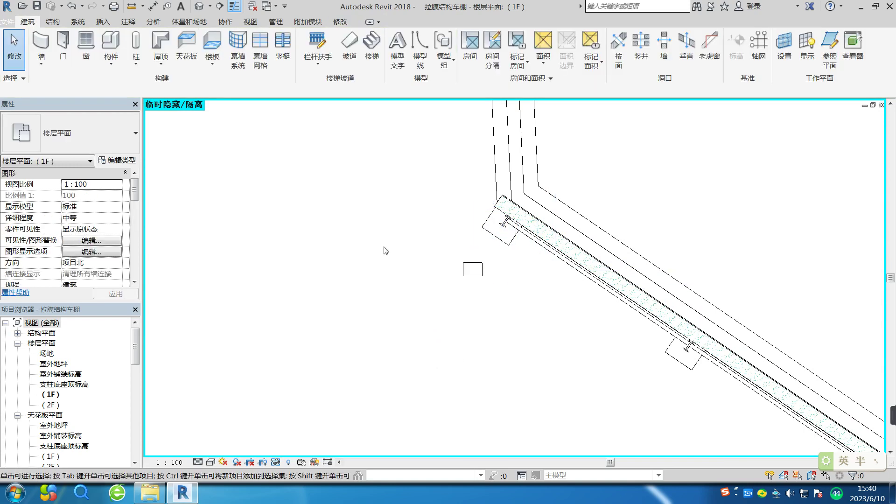
- Align the plate's front/back centre plane with the web centreline of the upper-left carport column
{"action": "key", "text": "a"}
{"action": "key", "text": "l"}
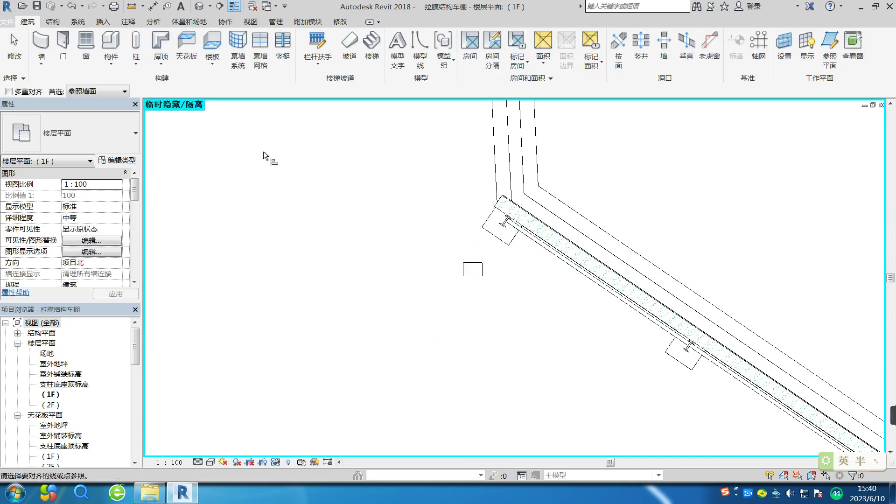
{"action": "scroll", "coordinate": [488, 245], "scroll_direction": "up", "scroll_amount": 4}
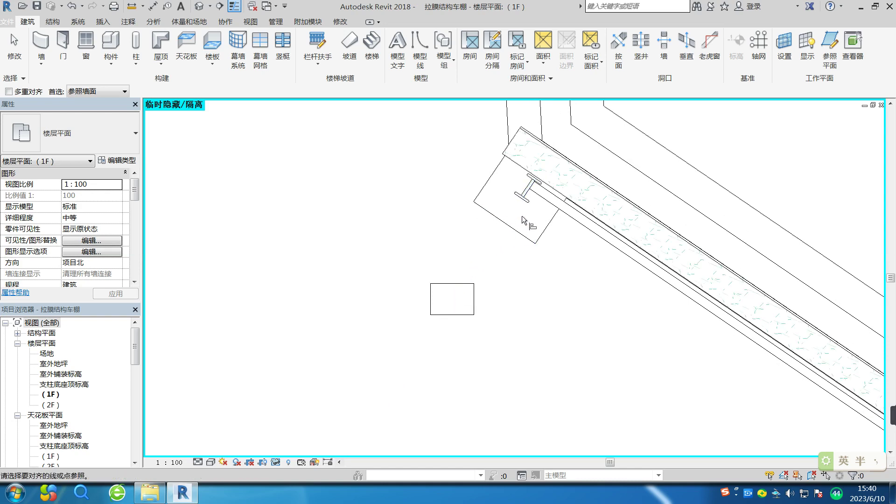
{"action": "left_click", "coordinate": [520, 202]}
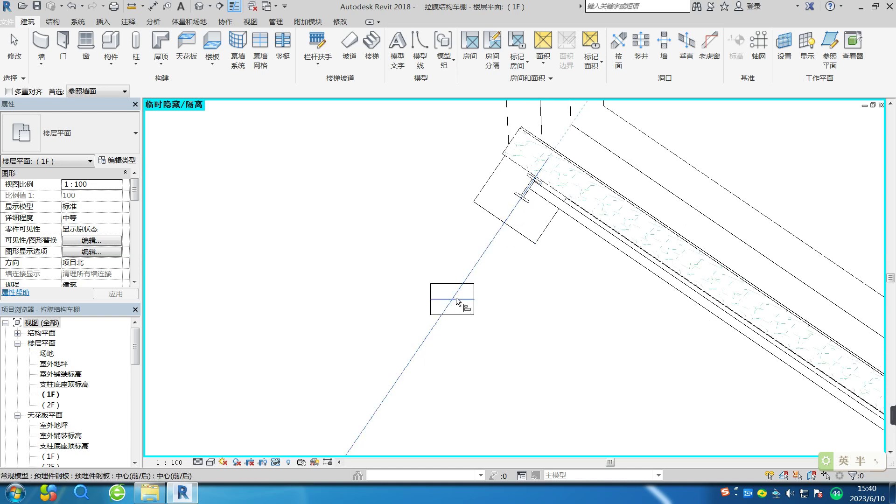
{"action": "left_click", "coordinate": [457, 301]}
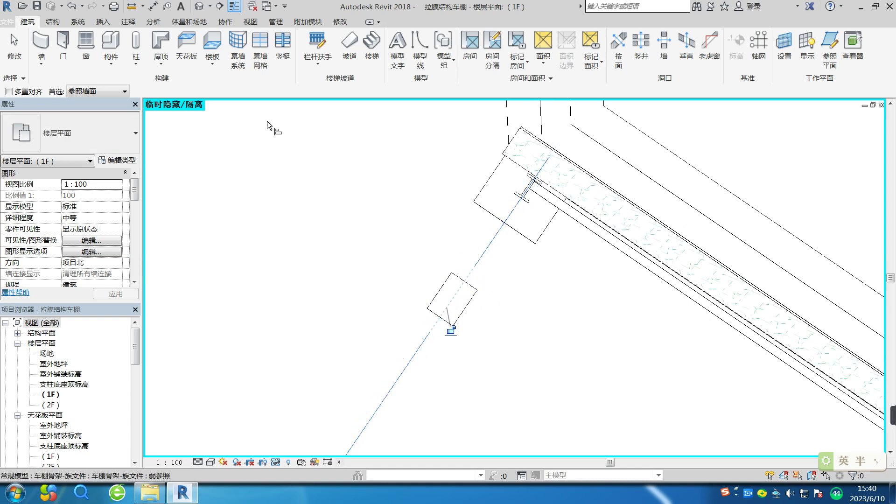
- In the 3D view, align the embedded plate's back edge with the face of the foundation brick wall behind the column
{"action": "left_click", "coordinate": [201, 7]}
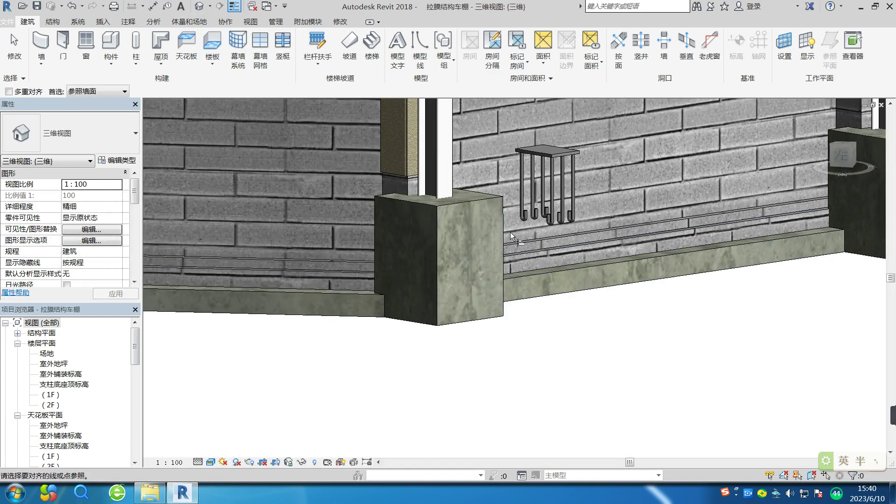
{"action": "scroll", "coordinate": [646, 270], "scroll_direction": "up", "scroll_amount": 4}
{"action": "scroll", "coordinate": [632, 270], "scroll_direction": "down", "scroll_amount": 4}
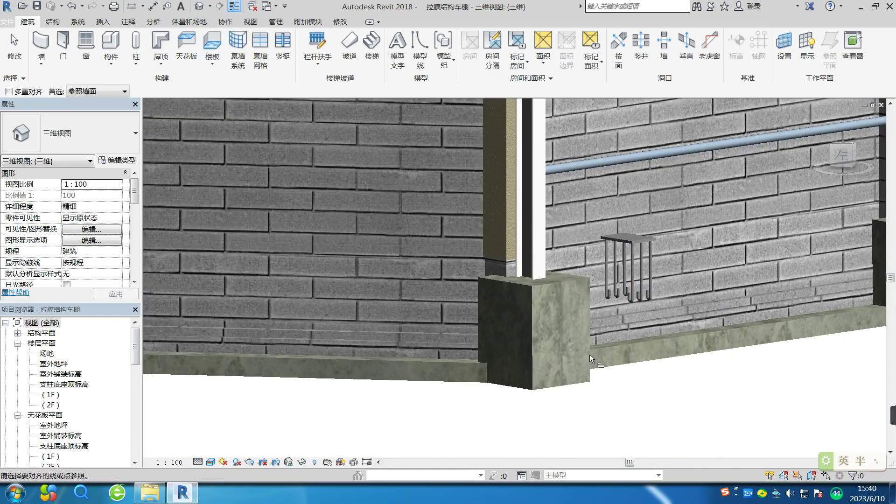
{"action": "middle_click_drag", "start_coordinate": [608, 411], "coordinate": [630, 442], "text": "shift"}
{"action": "middle_click_drag", "start_coordinate": [648, 399], "coordinate": [612, 369]}
{"action": "scroll", "coordinate": [612, 369], "scroll_direction": "up", "scroll_amount": 3}
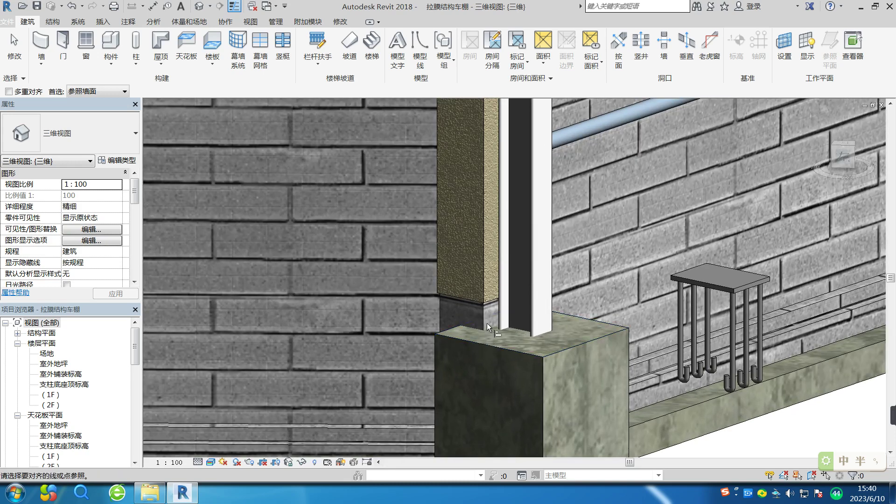
{"action": "left_click", "coordinate": [486, 321]}
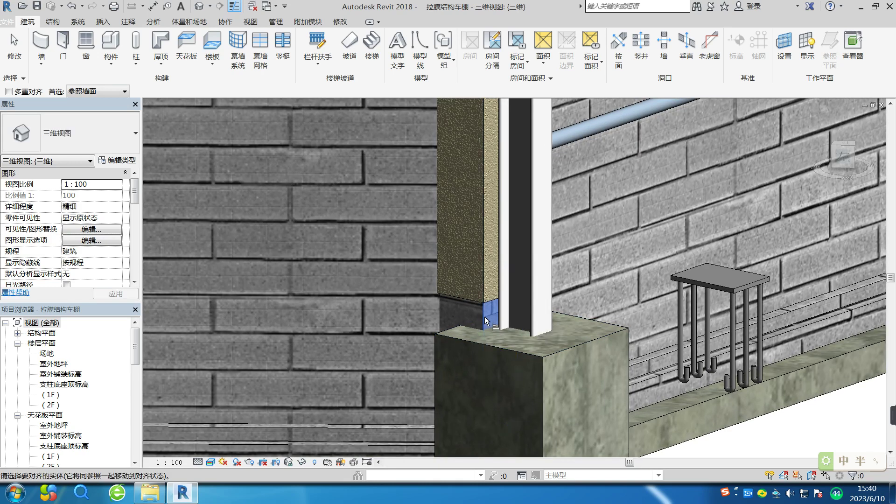
{"action": "left_click", "coordinate": [685, 279]}
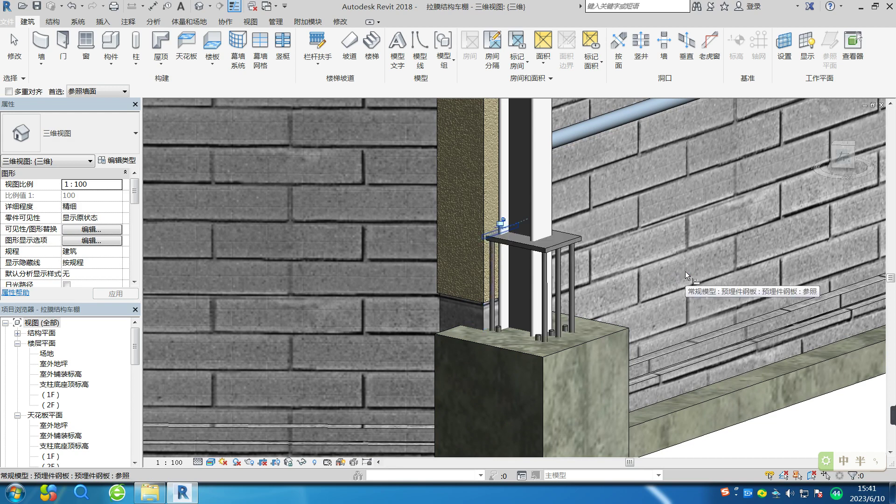
- Align the top of the embedded plate with the top face of the concrete pier
{"action": "left_click", "coordinate": [607, 333]}
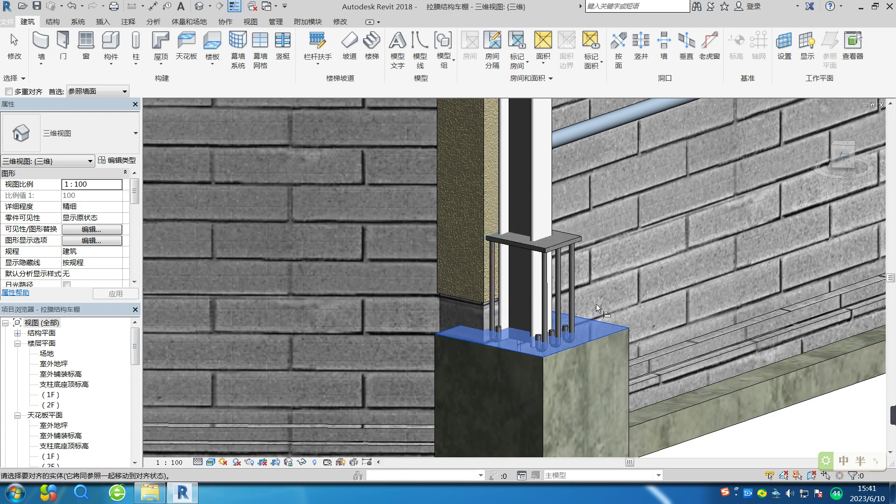
{"action": "left_click", "coordinate": [569, 243]}
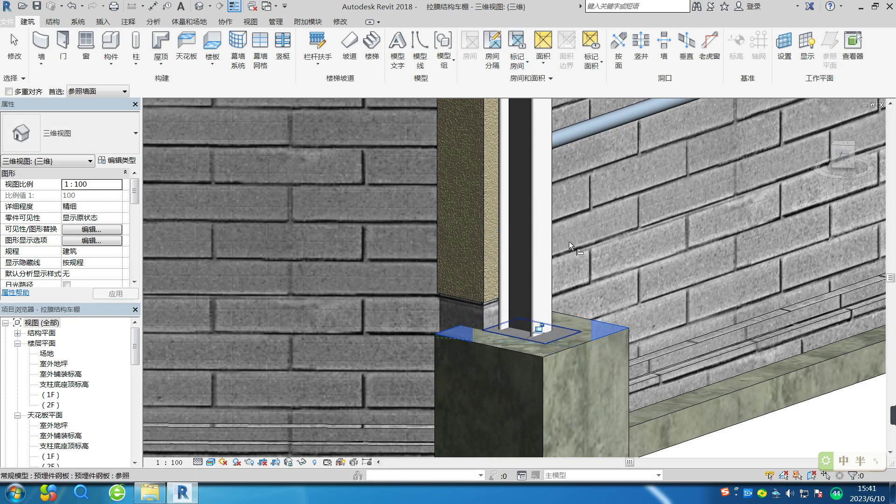
{"action": "key", "text": "Escape"}
{"action": "key", "text": "Escape"}
- Set the embedded plate's 偏移 from level 1F to -425 and apply it
{"action": "left_click", "coordinate": [559, 339]}
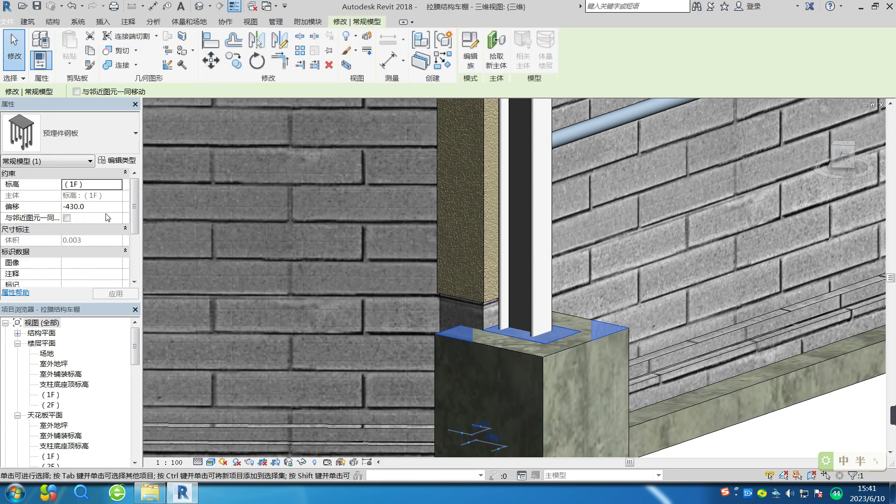
{"action": "key", "text": "Escape"}
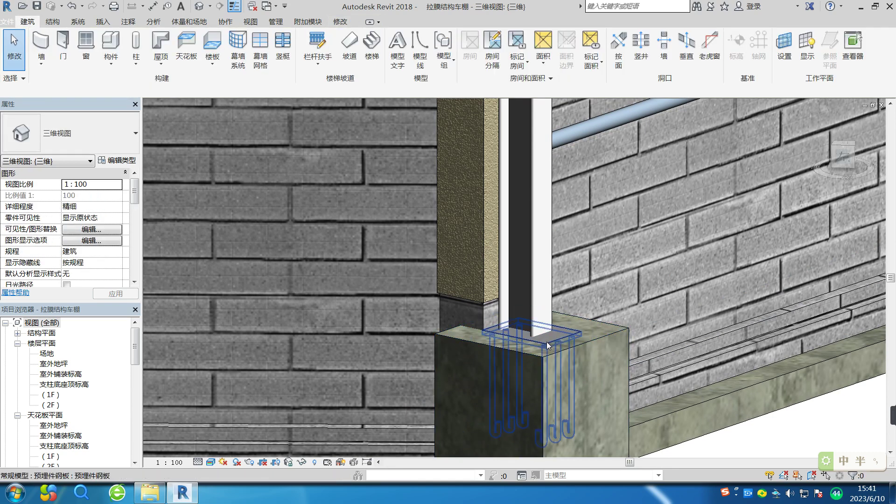
{"action": "left_click", "coordinate": [548, 341]}
{"action": "scroll", "coordinate": [273, 267], "scroll_direction": "up", "scroll_amount": 3}
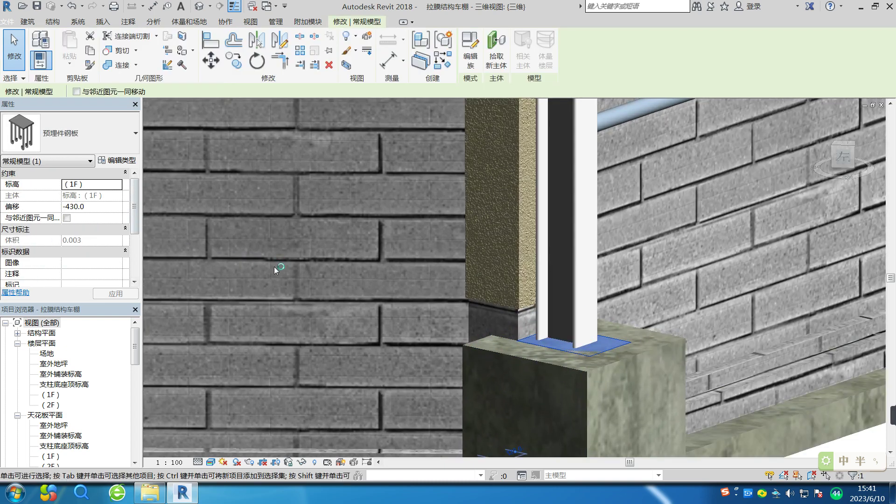
{"action": "scroll", "coordinate": [327, 280], "scroll_direction": "down", "scroll_amount": 3}
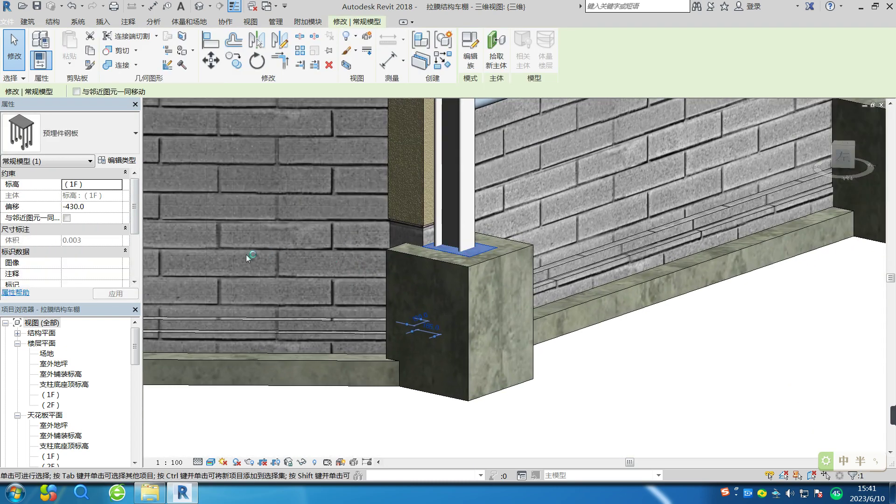
{"action": "left_click", "coordinate": [75, 207]}
{"action": "type", "text": "25"}
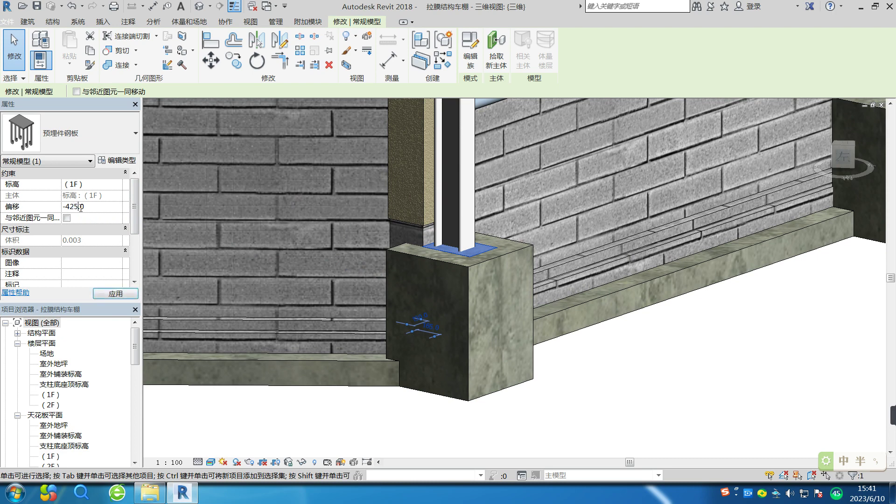
{"action": "left_click", "coordinate": [121, 295]}
{"action": "left_click", "coordinate": [118, 293]}
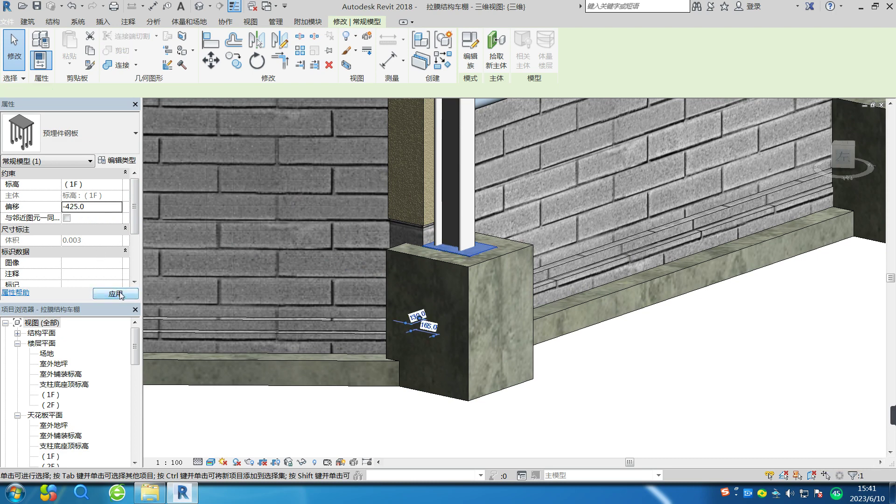
- Deselect the embedded plate and inspect its seating between the column and concrete pier, then examine the whole membrane carport in 3D
{"action": "left_click", "coordinate": [659, 358]}
{"action": "scroll", "coordinate": [604, 334], "scroll_direction": "down", "scroll_amount": 2}
{"action": "scroll", "coordinate": [552, 290], "scroll_direction": "up", "scroll_amount": 6}
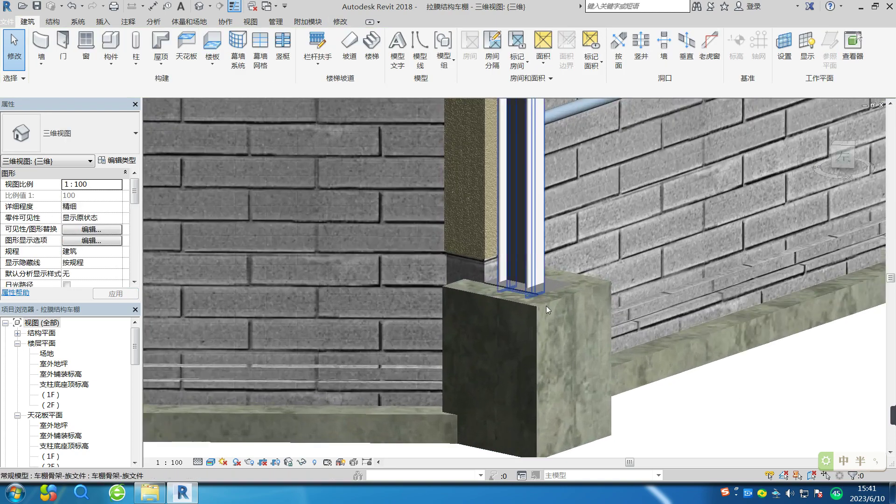
{"action": "scroll", "coordinate": [553, 282], "scroll_direction": "down", "scroll_amount": 5}
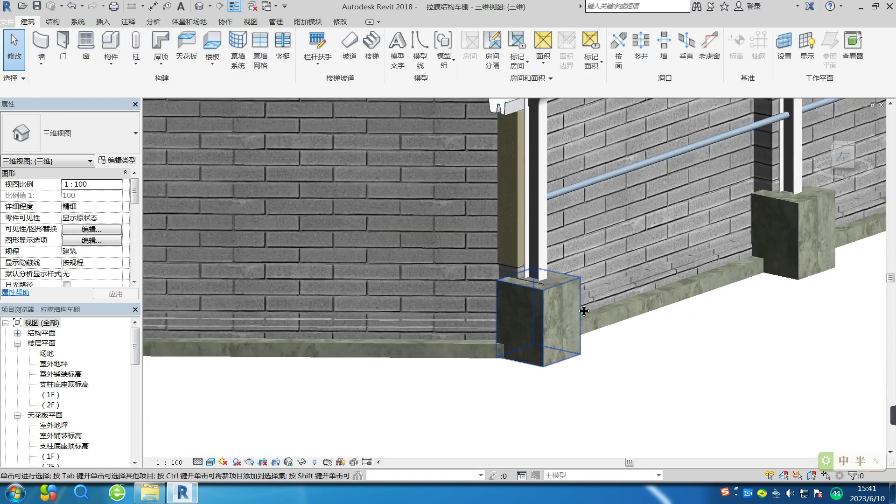
{"action": "scroll", "coordinate": [587, 239], "scroll_direction": "up", "scroll_amount": 4}
{"action": "scroll", "coordinate": [627, 241], "scroll_direction": "down", "scroll_amount": 5}
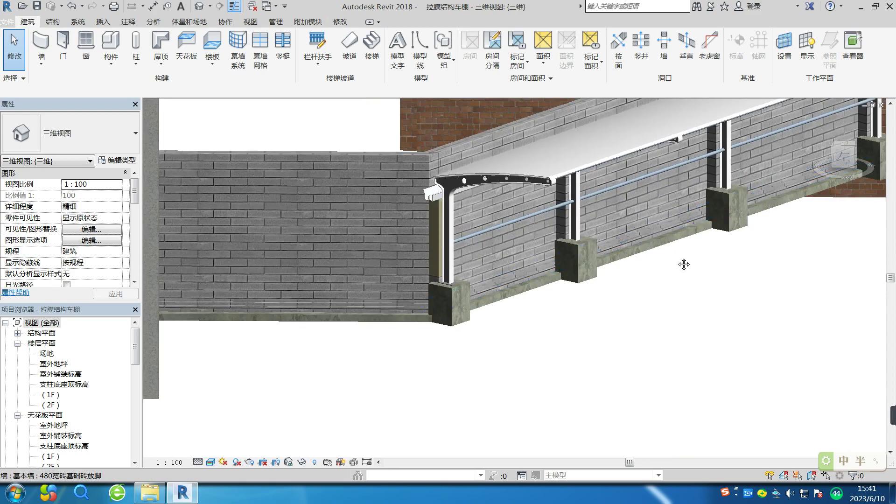
{"action": "middle_click_drag", "start_coordinate": [683, 262], "coordinate": [530, 332]}
{"action": "scroll", "coordinate": [715, 292], "scroll_direction": "down", "scroll_amount": 1}
{"action": "middle_click_drag", "start_coordinate": [717, 296], "coordinate": [618, 389], "text": "shift"}
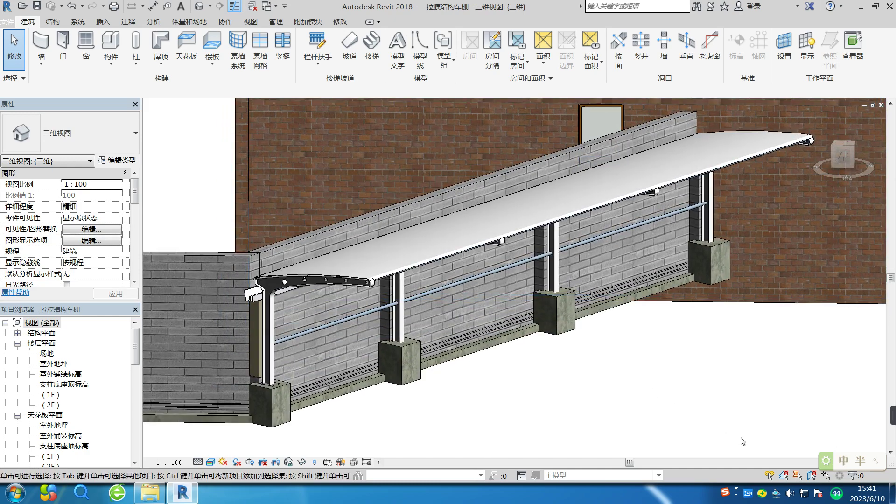
{"action": "middle_click_drag", "start_coordinate": [768, 436], "coordinate": [704, 429]}
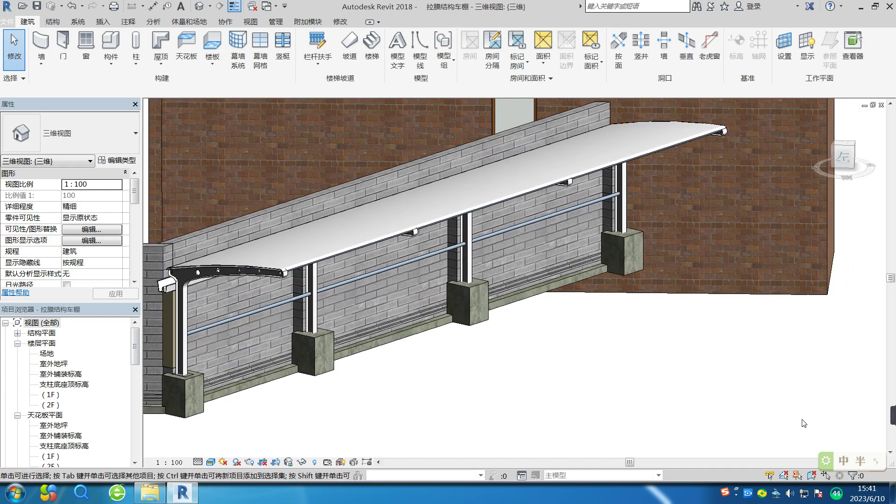
{"action": "mouse_move", "coordinate": [888, 412]}
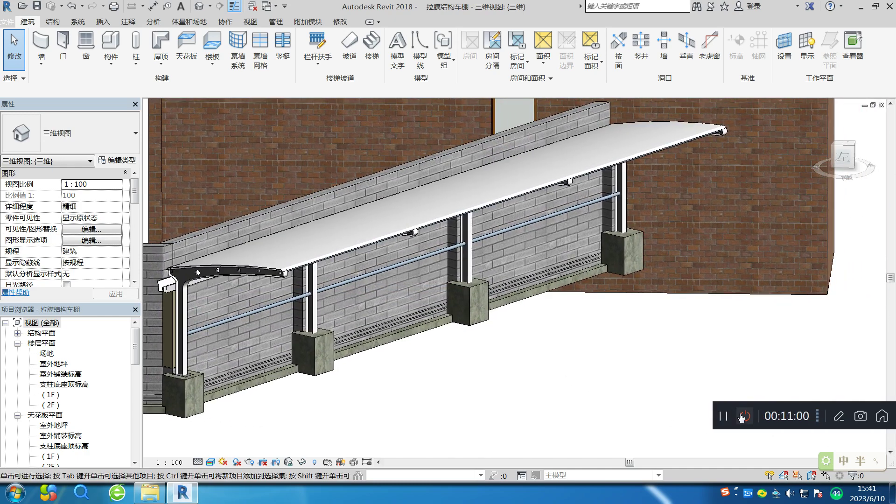